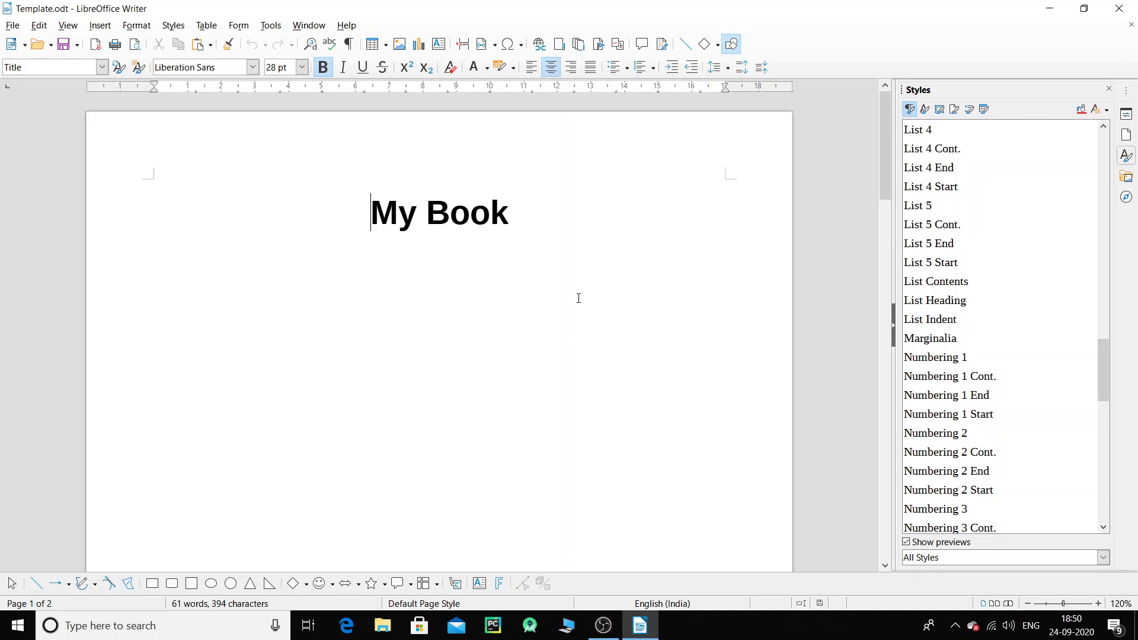
- Look through the document from the My Book title down to the unit and session headings
{"action": "scroll", "coordinate": [578, 298], "scroll_direction": "down", "scroll_amount": 3}
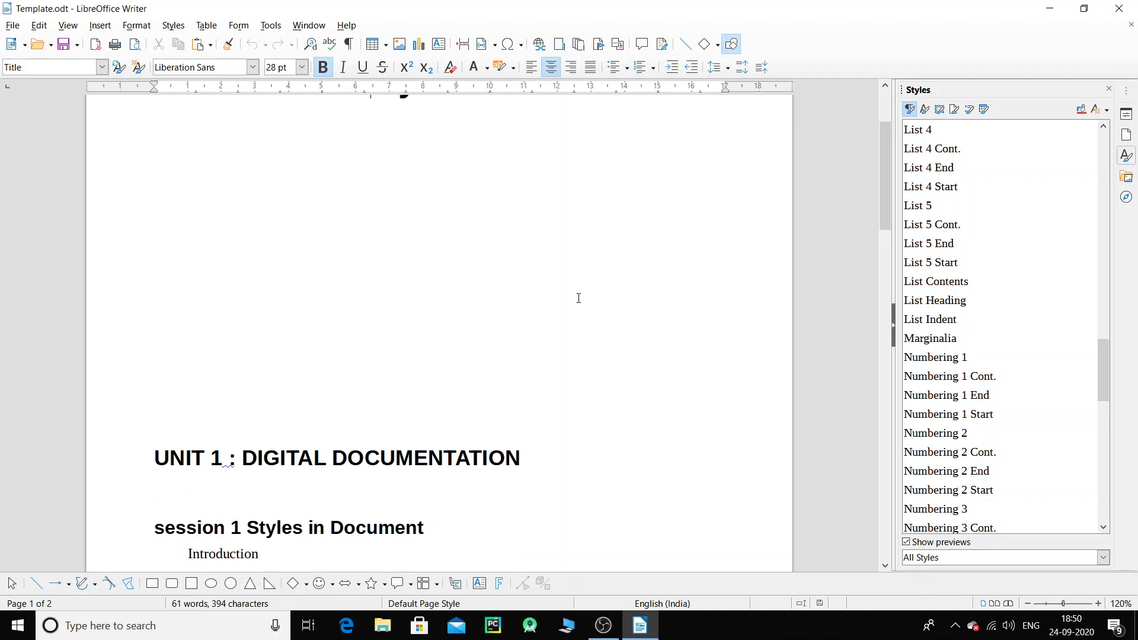
{"action": "scroll", "coordinate": [578, 298], "scroll_direction": "down", "scroll_amount": 2}
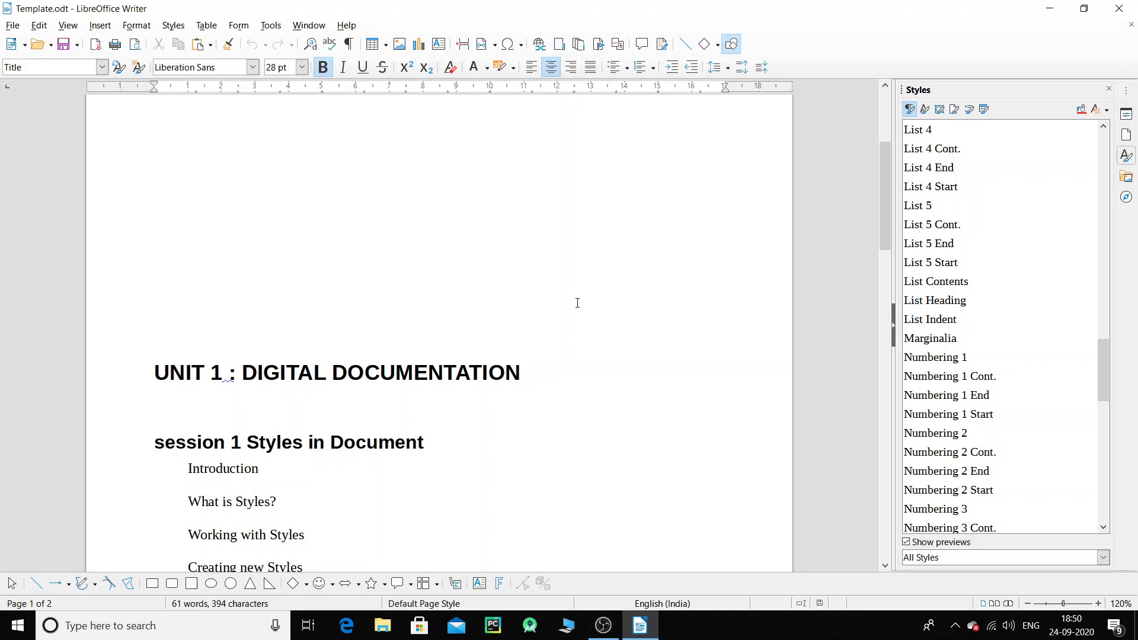
{"action": "scroll", "coordinate": [587, 275], "scroll_direction": "down", "scroll_amount": 3}
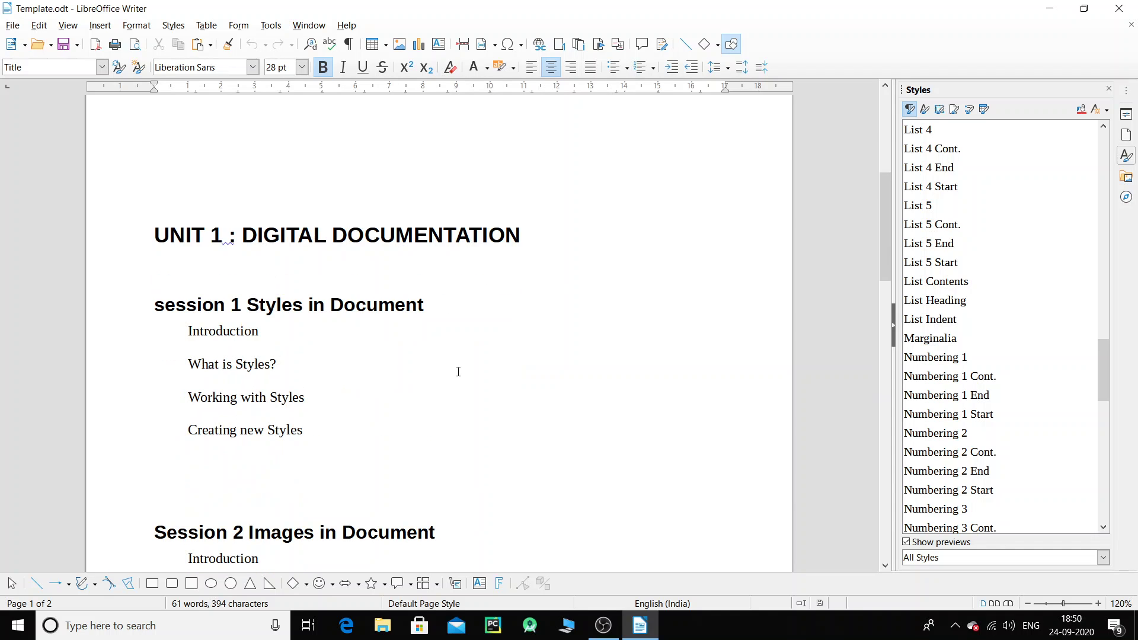
{"action": "scroll", "coordinate": [458, 372], "scroll_direction": "up", "scroll_amount": 2}
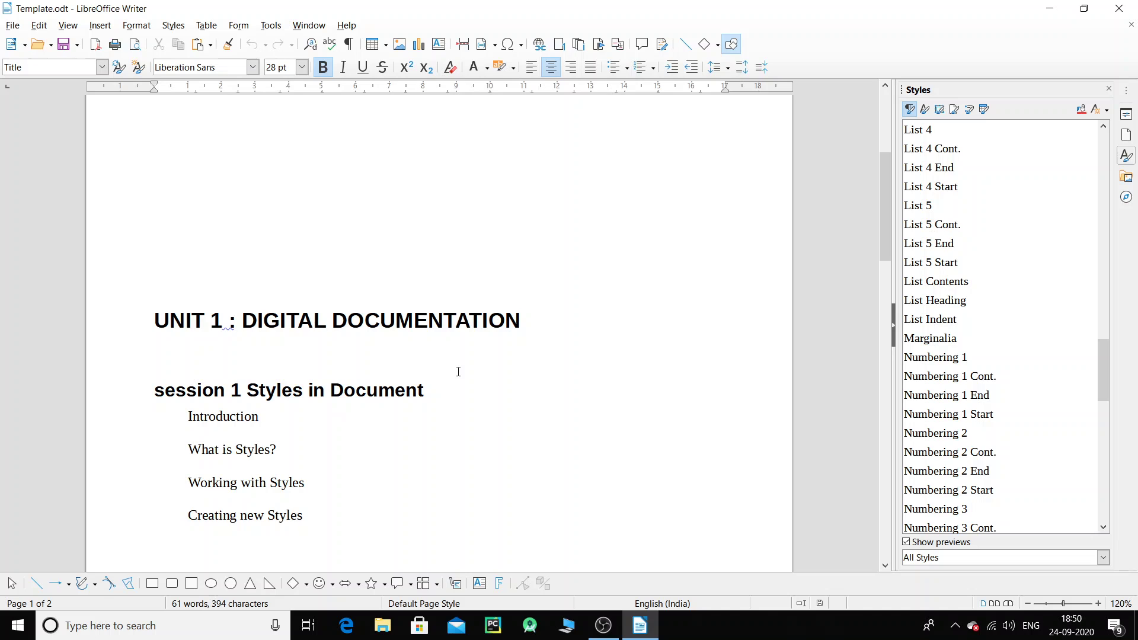
{"action": "scroll", "coordinate": [458, 372], "scroll_direction": "up", "scroll_amount": 5}
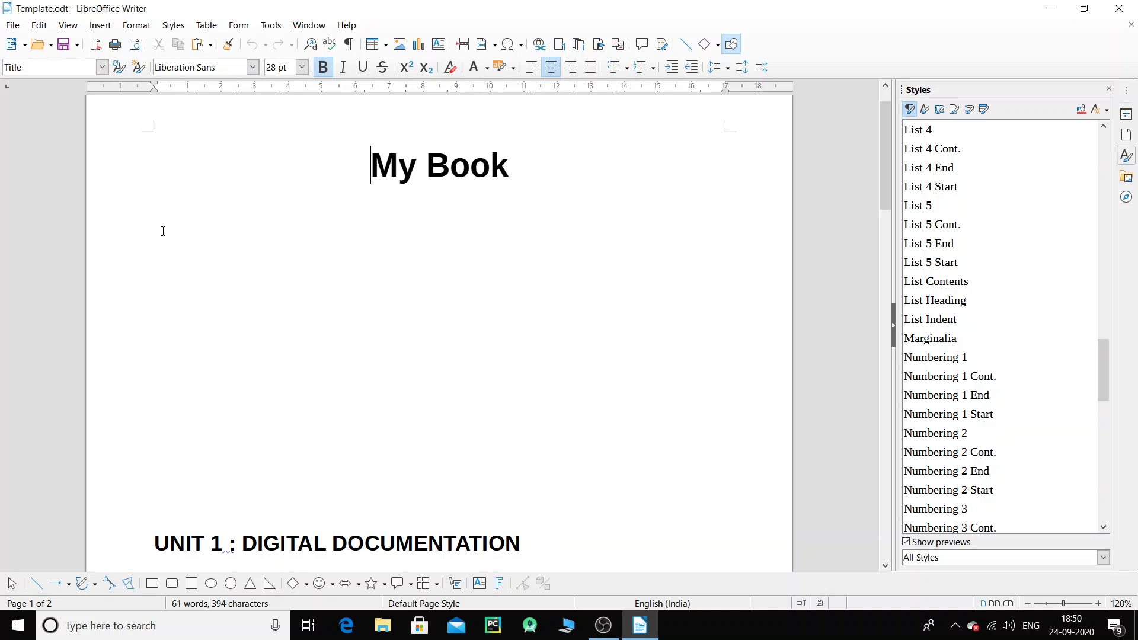
{"action": "left_click", "coordinate": [191, 272]}
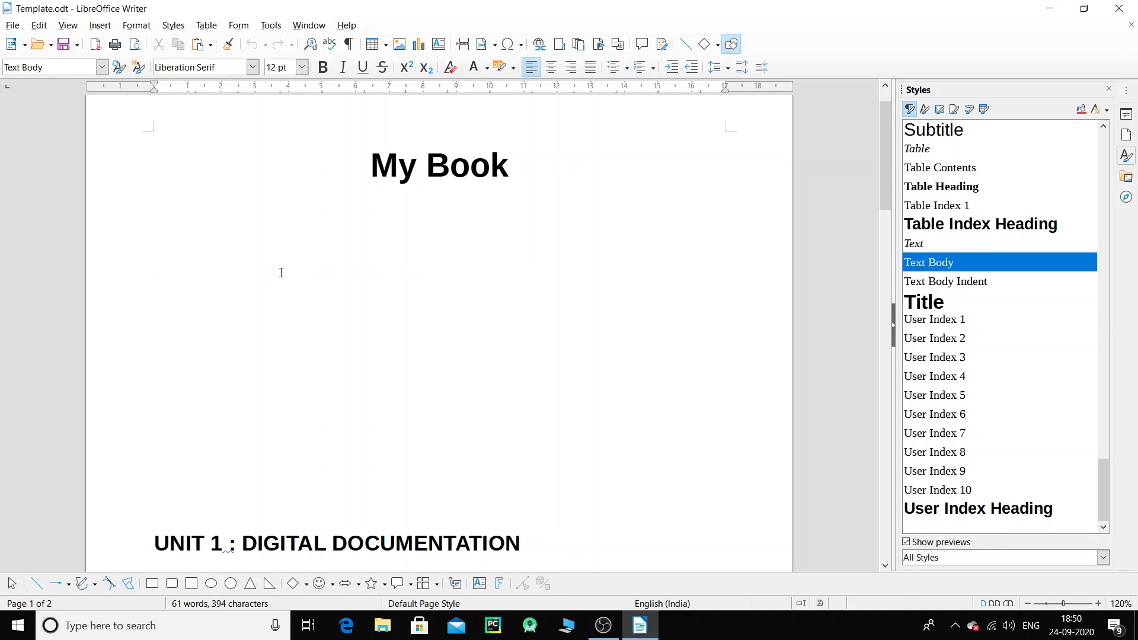
{"action": "scroll", "coordinate": [281, 272], "scroll_direction": "down", "scroll_amount": 5}
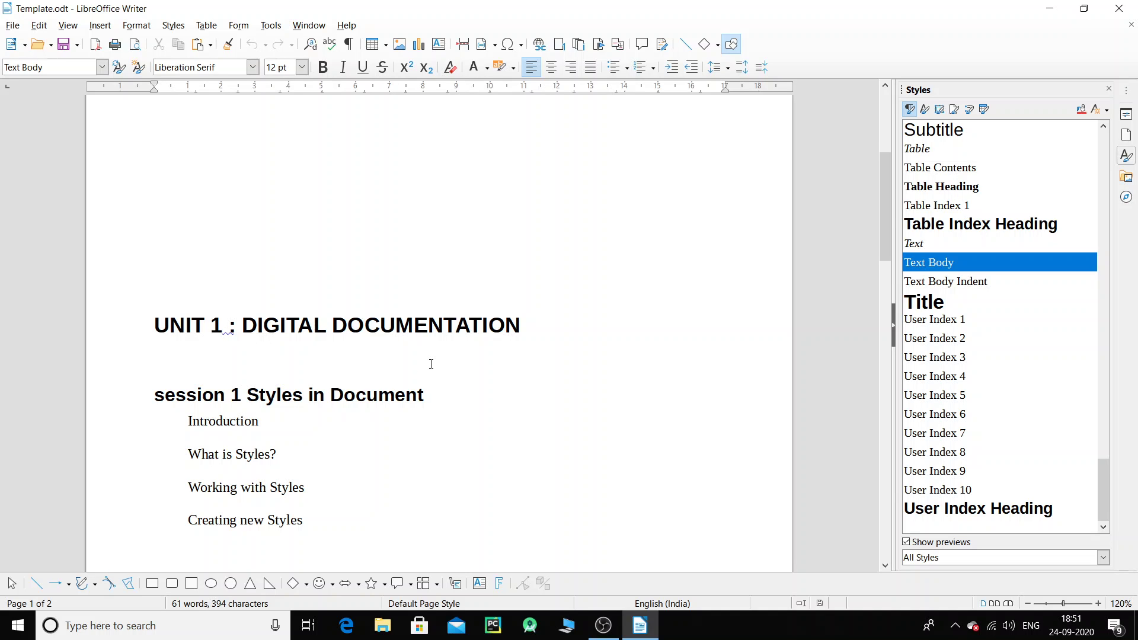
{"action": "scroll", "coordinate": [431, 364], "scroll_direction": "down", "scroll_amount": 2}
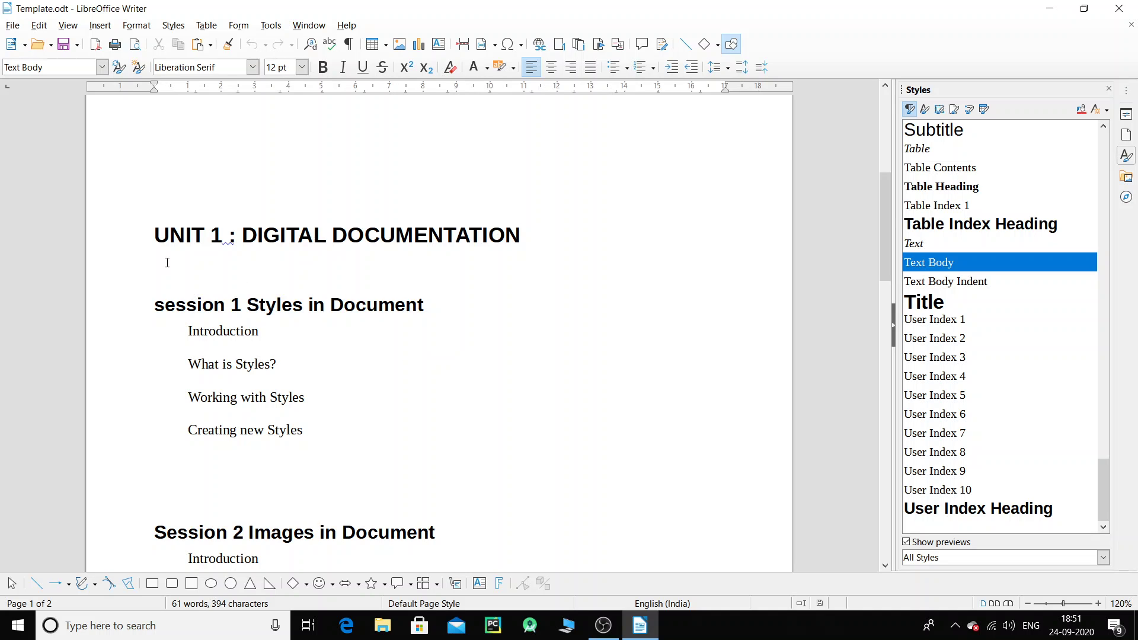
- Check which paragraph styles the UNIT 1 heading and the session 1 heading use
{"action": "left_click_drag", "start_coordinate": [242, 235], "coordinate": [521, 236]}
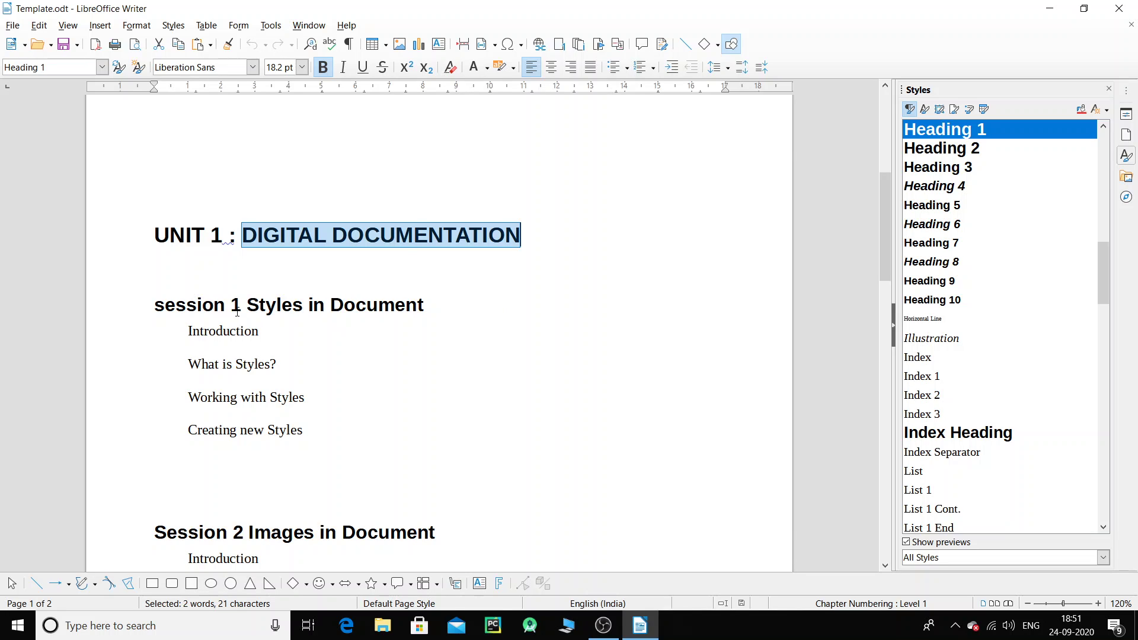
{"action": "left_click_drag", "start_coordinate": [247, 304], "coordinate": [515, 308]}
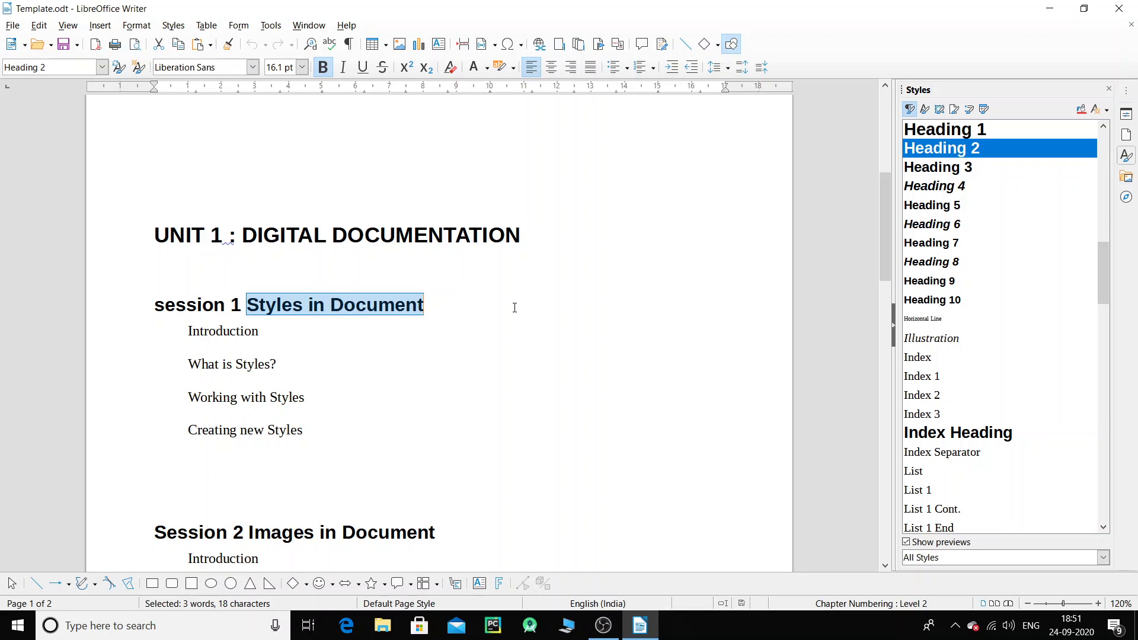
{"action": "left_click", "coordinate": [292, 237]}
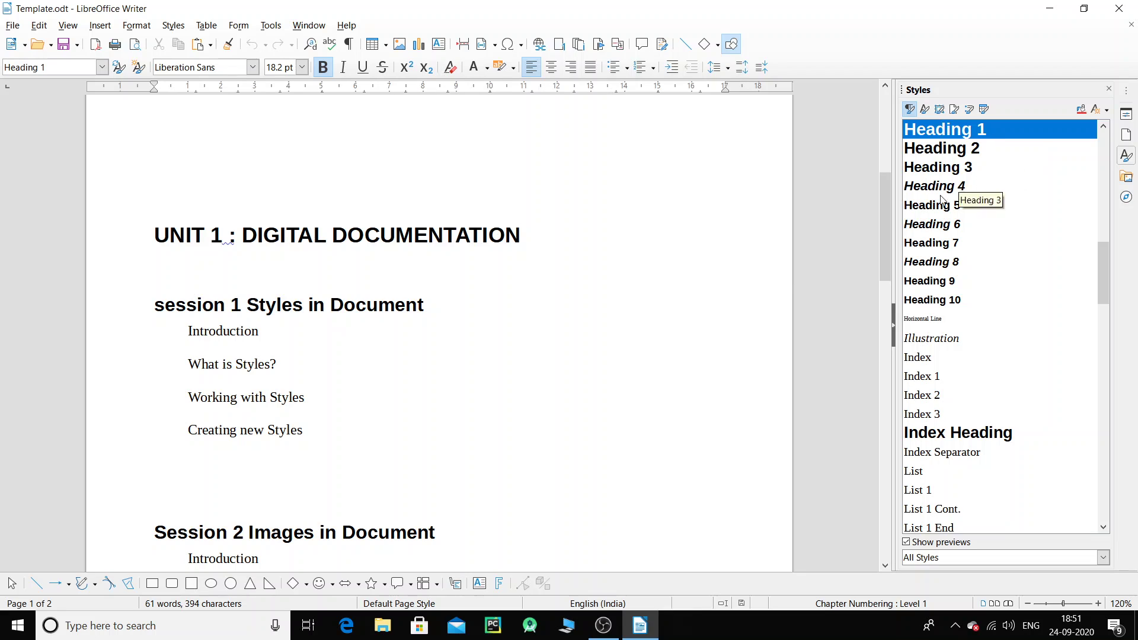
{"action": "left_click", "coordinate": [281, 305]}
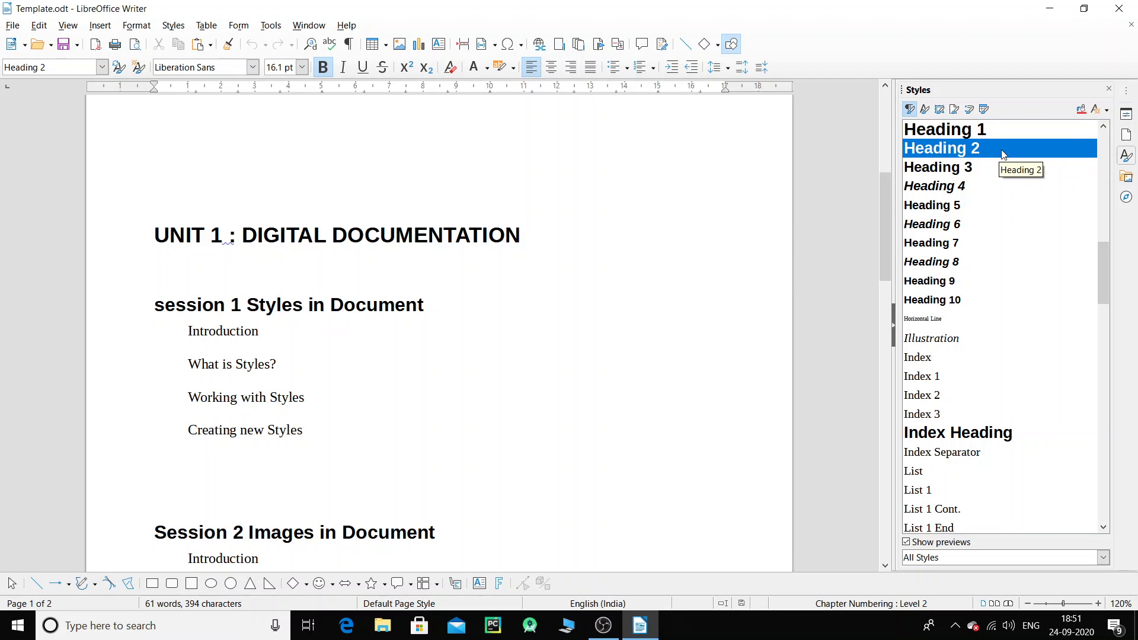
{"action": "left_click", "coordinate": [456, 234]}
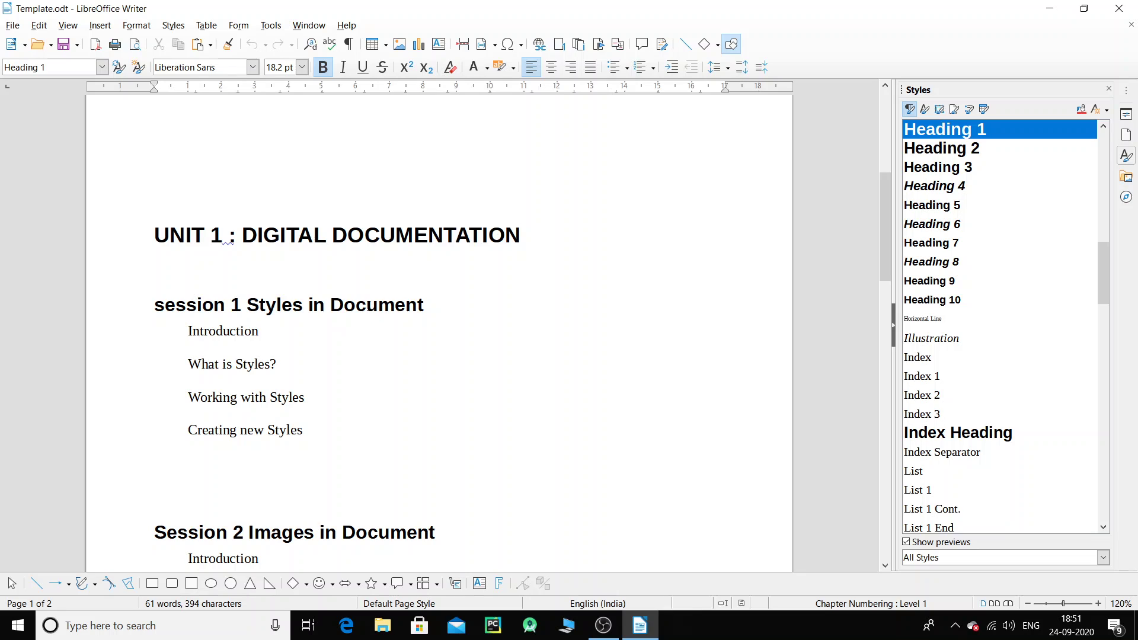
{"action": "left_click", "coordinate": [365, 305]}
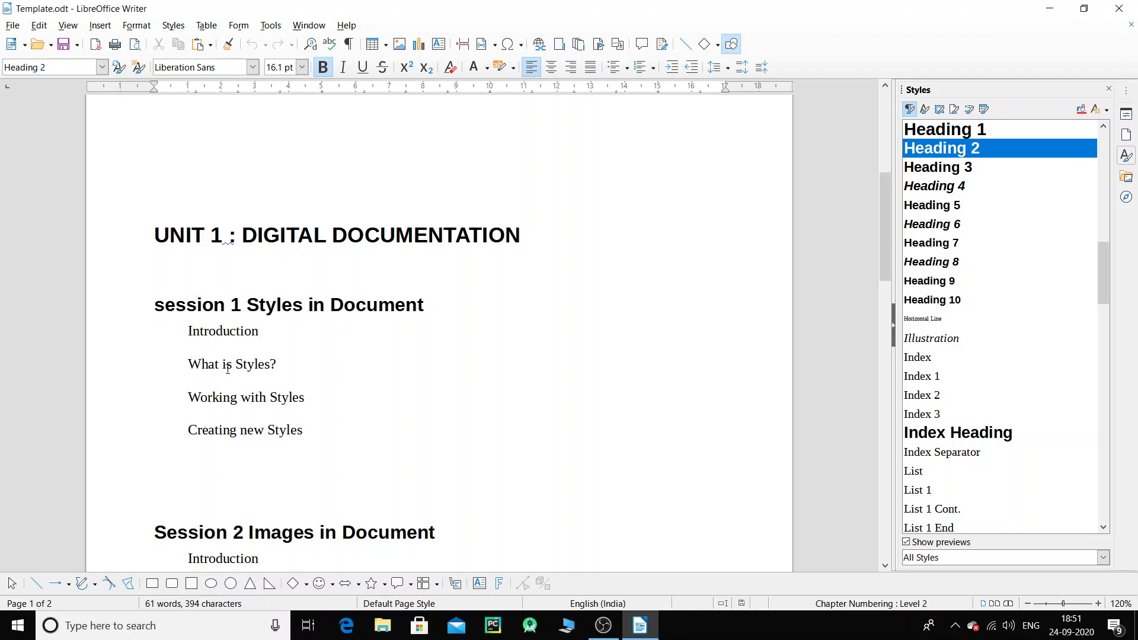
- Change the session 1 subtopic "What is Styles?" to "What are Styles?"
{"action": "left_click", "coordinate": [225, 333]}
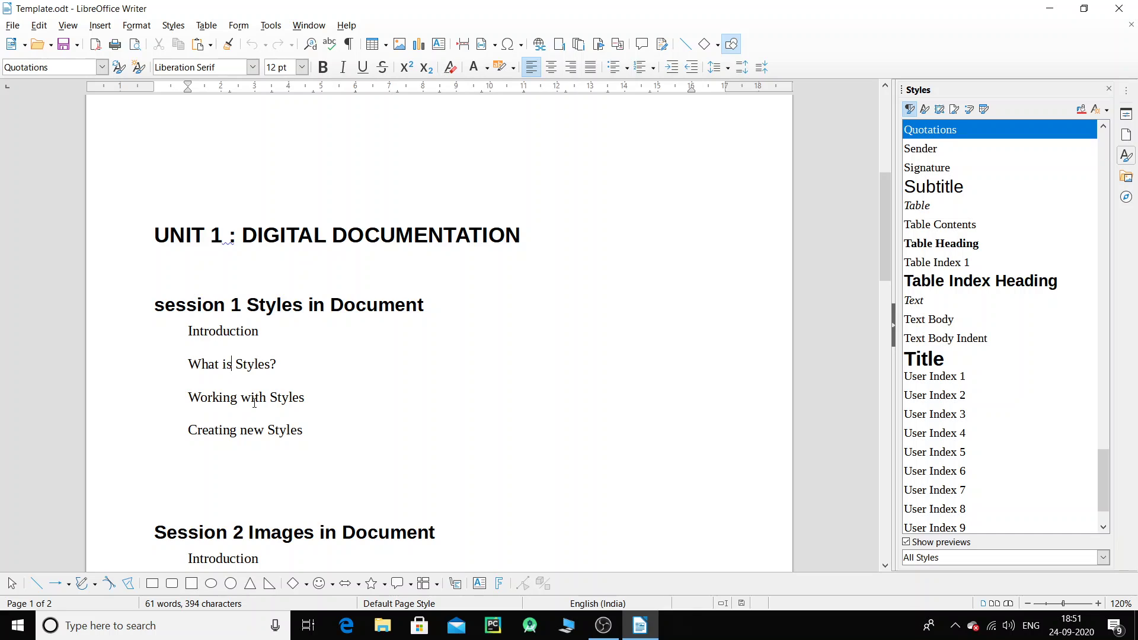
{"action": "key", "text": "BackSpace"}
{"action": "key", "text": "BackSpace"}
{"action": "type", "text": "ARE"}
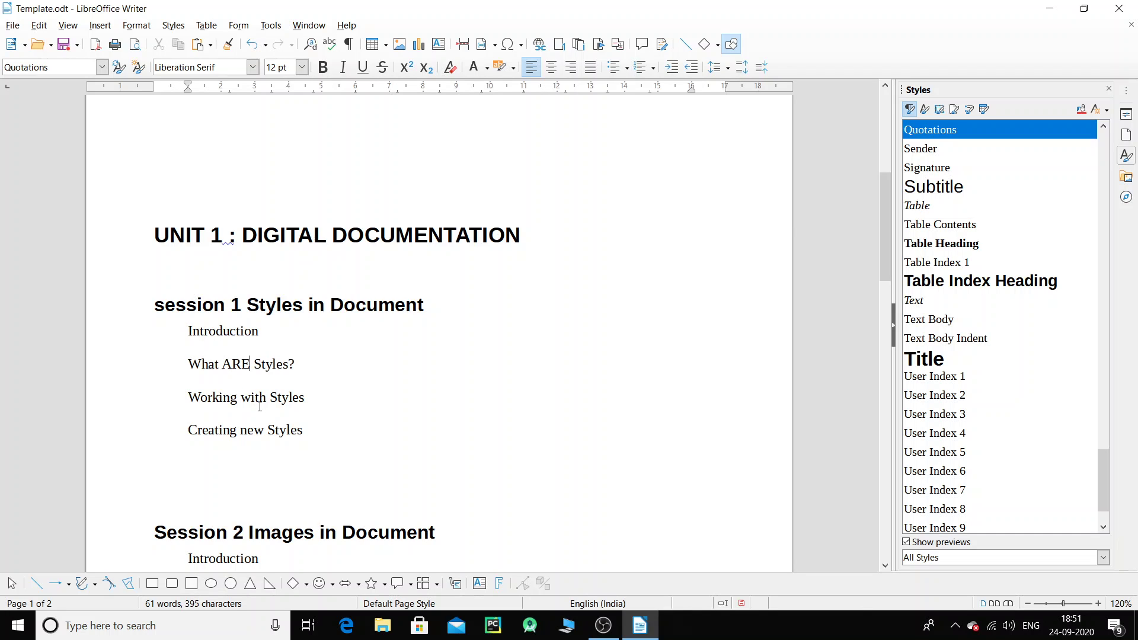
{"action": "key", "text": "BackSpace"}
{"action": "key", "text": "BackSpace"}
{"action": "key", "text": "BackSpace"}
{"action": "key", "text": "Caps_Lock"}
{"action": "type", "text": "are"}
- Check the paragraph styles of the session 1 subtopics and of the session 1 and Session 2 headings
{"action": "left_click", "coordinate": [231, 332]}
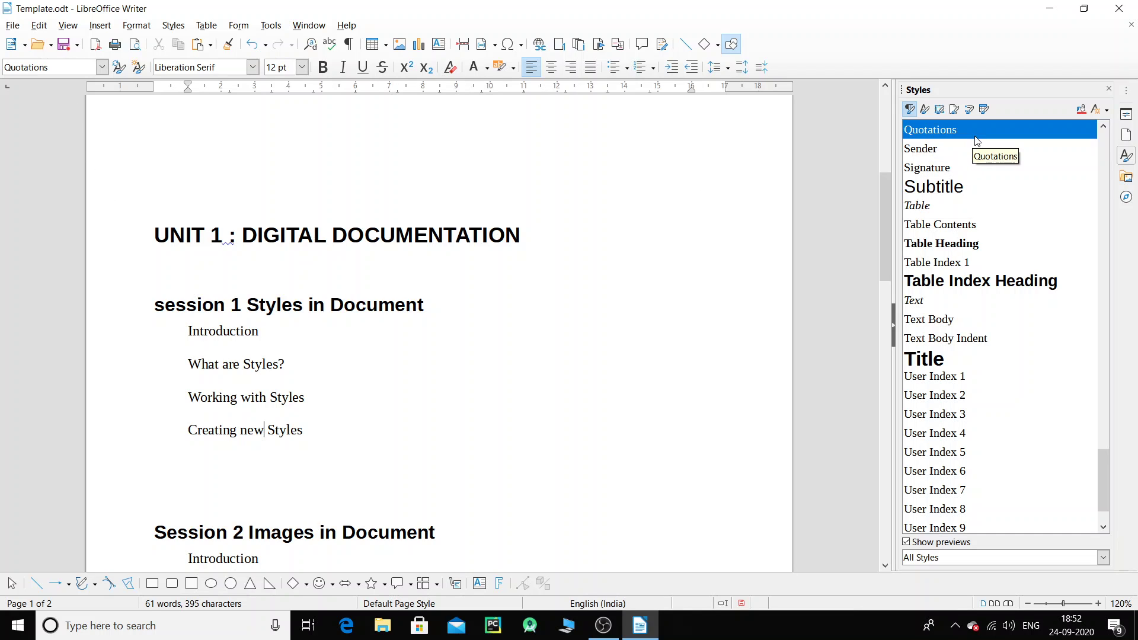
{"action": "scroll", "coordinate": [433, 346], "scroll_direction": "down", "scroll_amount": 3}
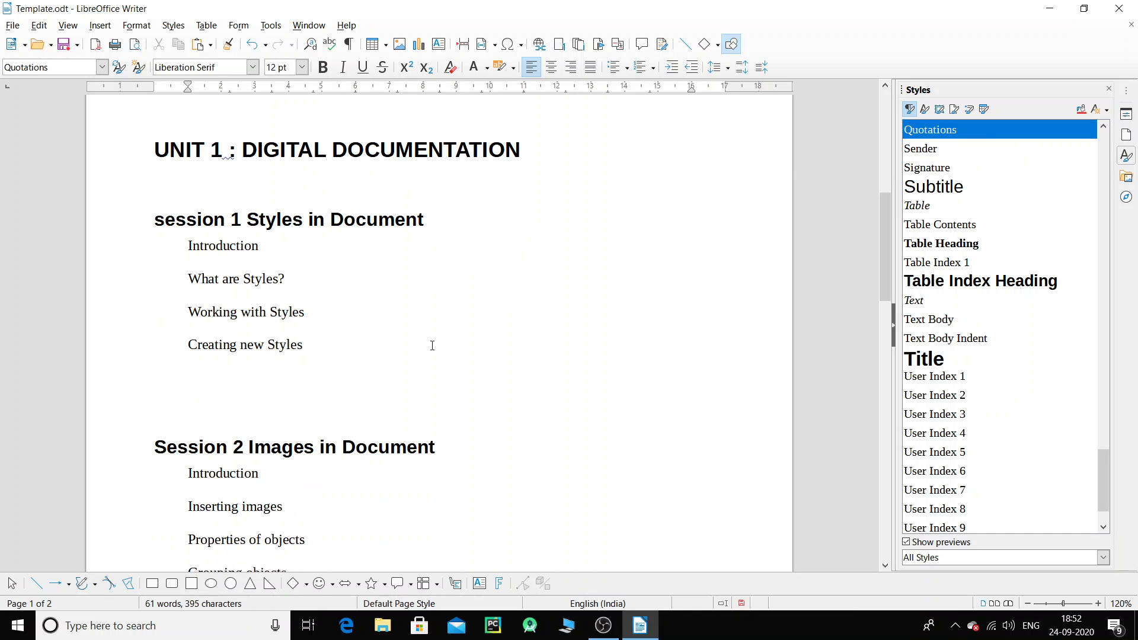
{"action": "left_click_drag", "start_coordinate": [155, 219], "coordinate": [334, 222]}
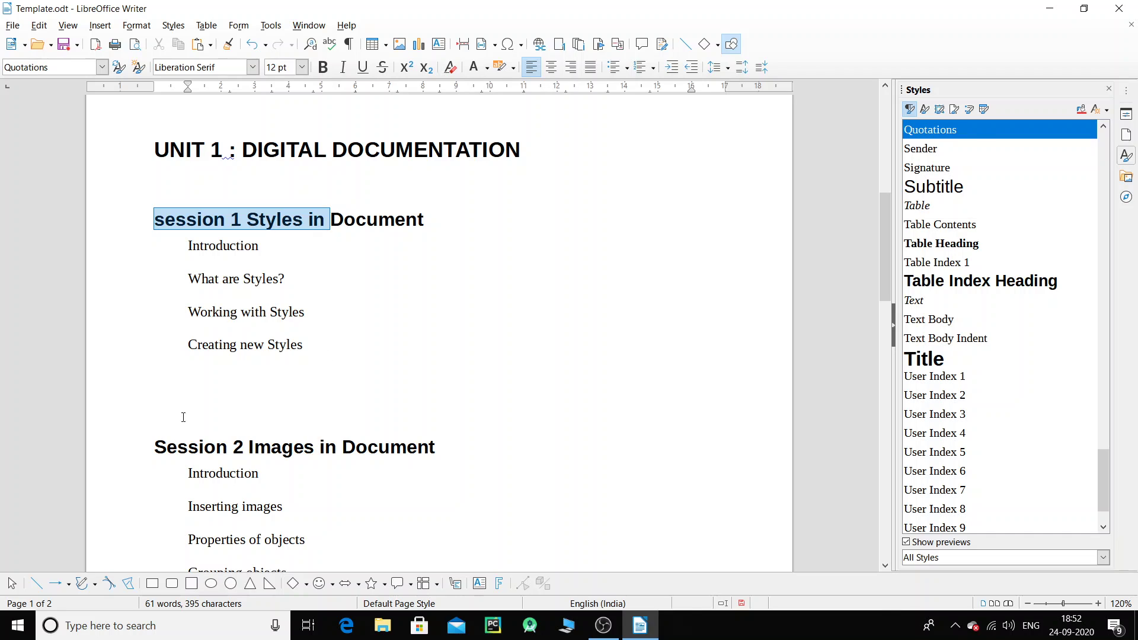
{"action": "left_click_drag", "start_coordinate": [154, 447], "coordinate": [406, 447]}
{"action": "left_click", "coordinate": [360, 455]}
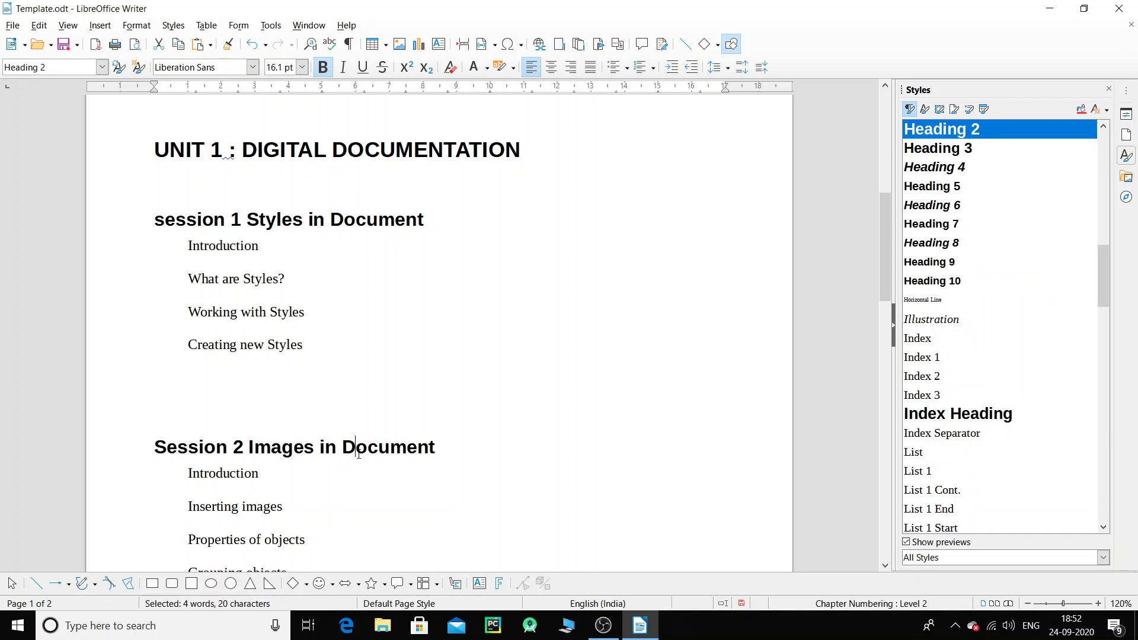
{"action": "left_click", "coordinate": [203, 226]}
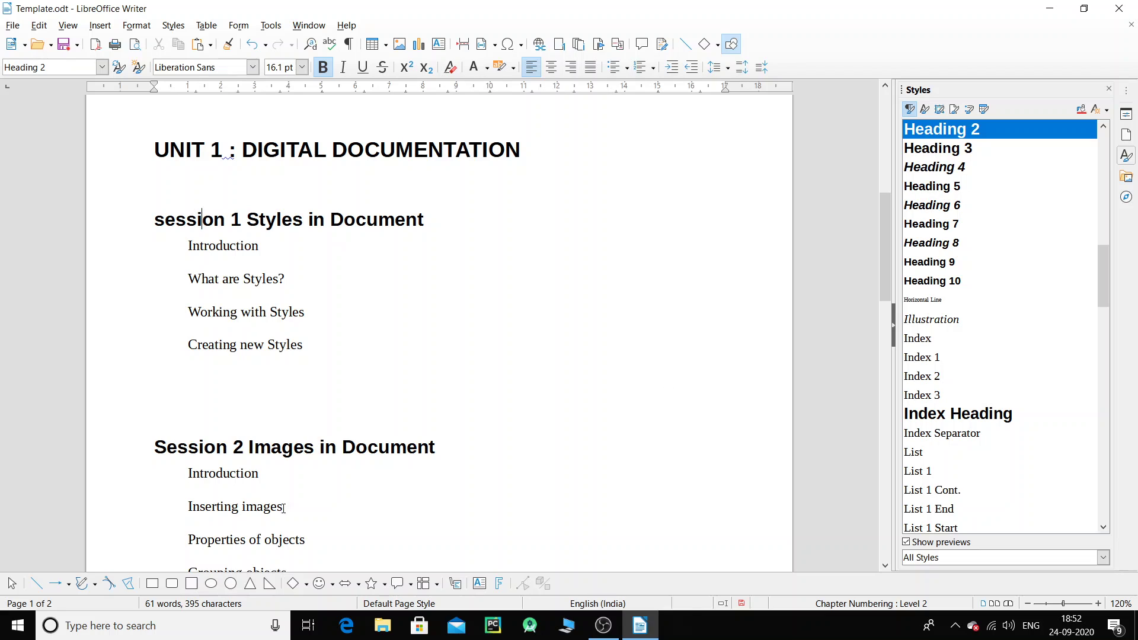
{"action": "left_click", "coordinate": [226, 455]}
{"action": "key", "text": "Right"}
{"action": "key", "text": "Right"}
{"action": "key", "text": "Right"}
{"action": "key", "text": "Right"}
{"action": "key", "text": "Right"}
{"action": "key", "text": "Right"}
{"action": "key", "text": "Right"}
{"action": "key", "text": "Right"}
{"action": "key", "text": "Right"}
{"action": "key", "text": "Right"}
{"action": "key", "text": "Right"}
{"action": "key", "text": "Right"}
{"action": "key", "text": "Right"}
{"action": "key", "text": "Right"}
{"action": "key", "text": "Right"}
{"action": "key", "text": "Right"}
{"action": "scroll", "coordinate": [240, 456], "scroll_direction": "down", "scroll_amount": 5}
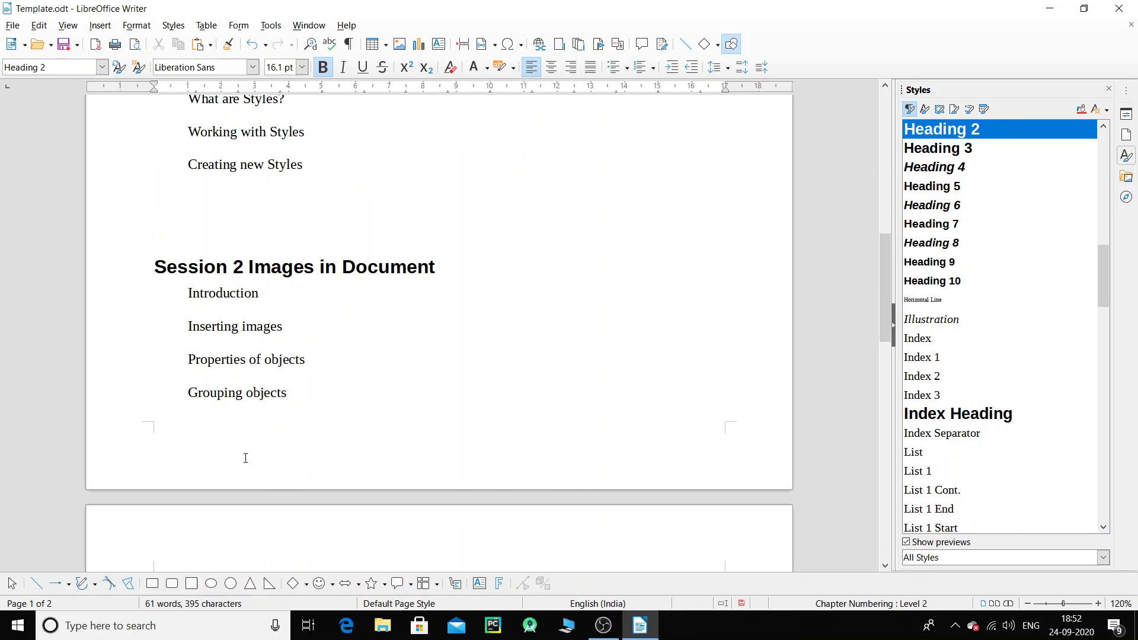
{"action": "scroll", "coordinate": [243, 459], "scroll_direction": "up", "scroll_amount": 5}
{"action": "scroll", "coordinate": [258, 369], "scroll_direction": "up", "scroll_amount": 3}
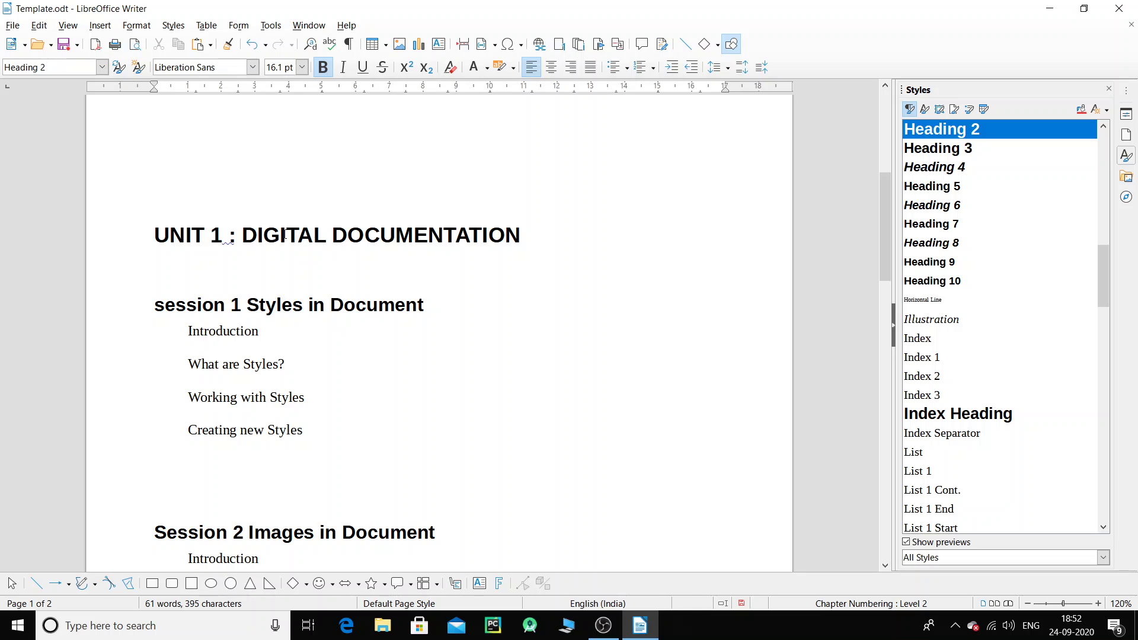
- Check the paragraph styles of the UNIT 1, session 3 and Session 4 headings
{"action": "left_click", "coordinate": [285, 235]}
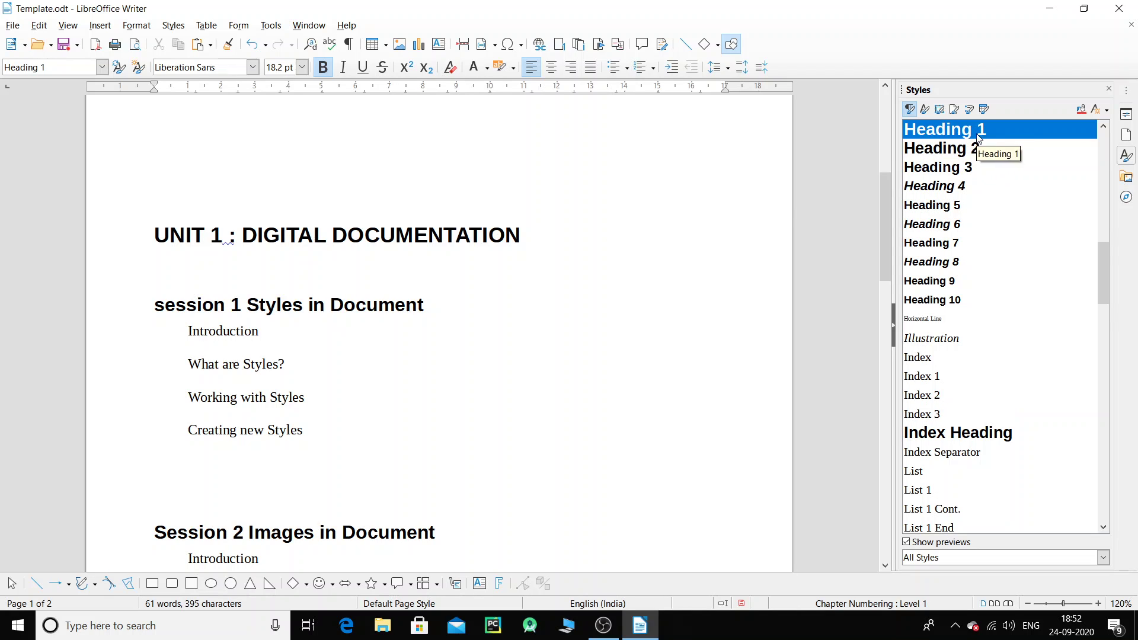
{"action": "scroll", "coordinate": [483, 450], "scroll_direction": "down", "scroll_amount": 2}
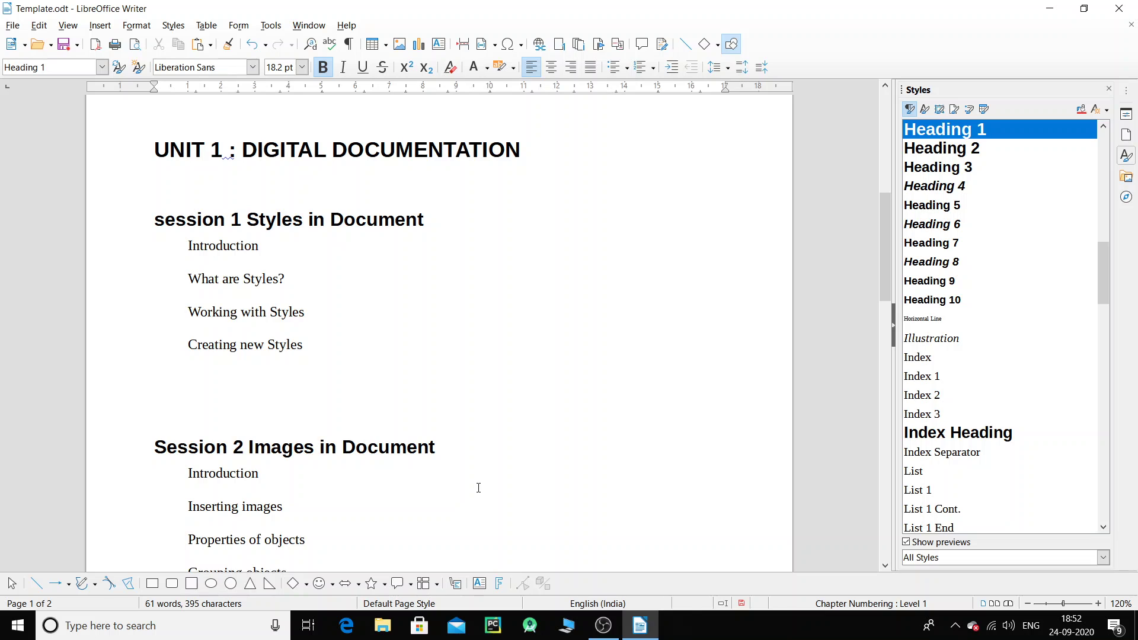
{"action": "scroll", "coordinate": [463, 466], "scroll_direction": "down", "scroll_amount": 3}
{"action": "scroll", "coordinate": [463, 466], "scroll_direction": "down", "scroll_amount": 7}
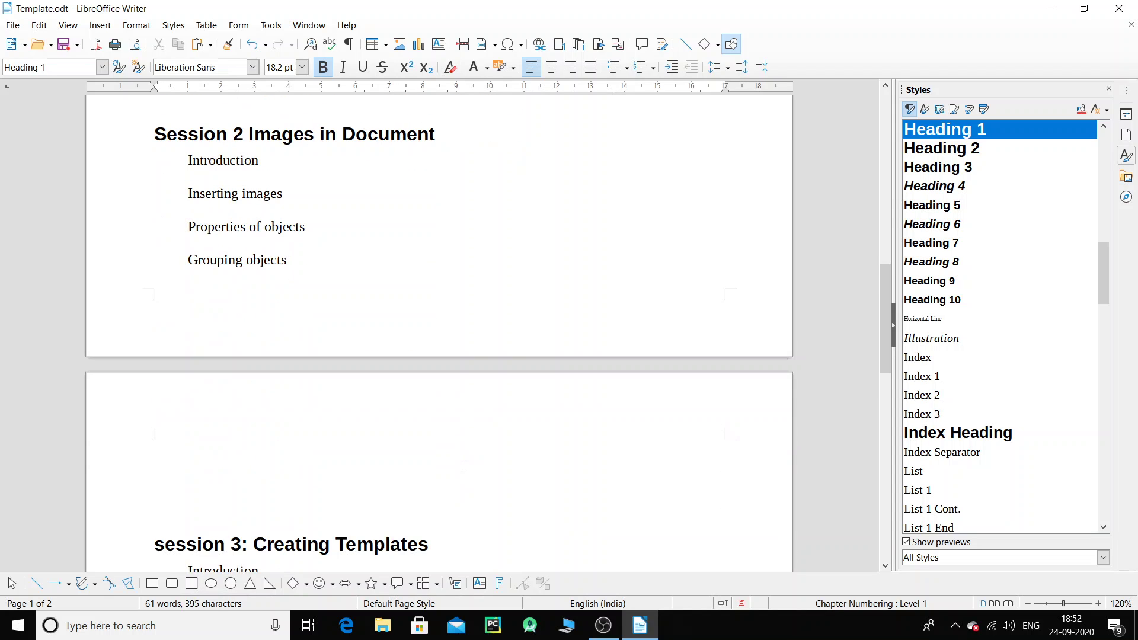
{"action": "left_click", "coordinate": [285, 412]}
{"action": "key", "text": "ctrl+2"}
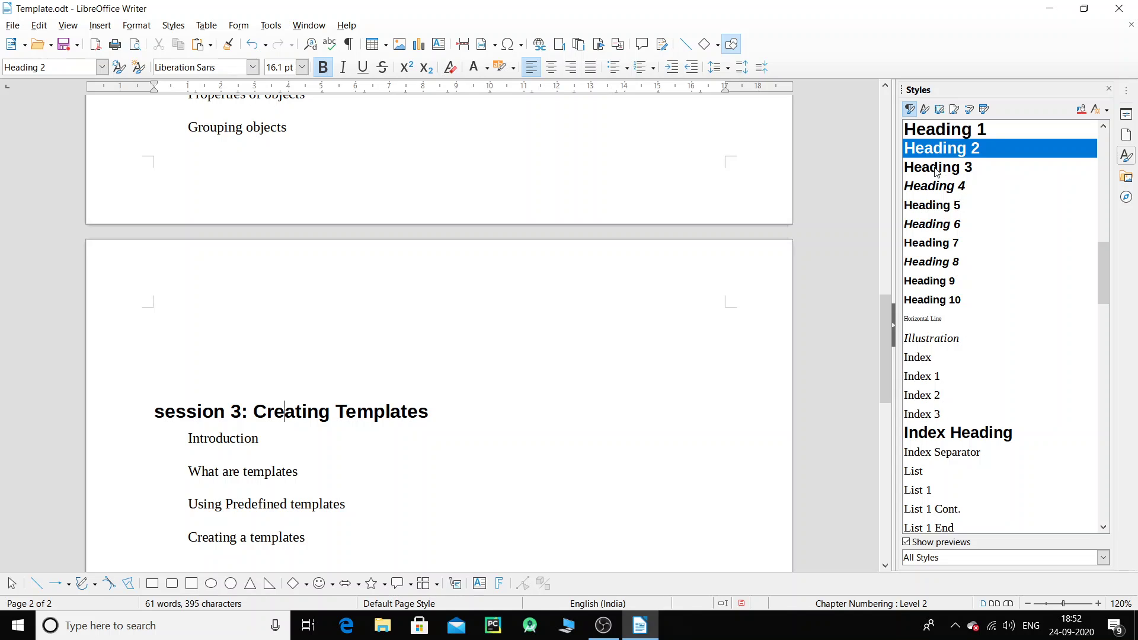
{"action": "scroll", "coordinate": [557, 337], "scroll_direction": "down", "scroll_amount": 5}
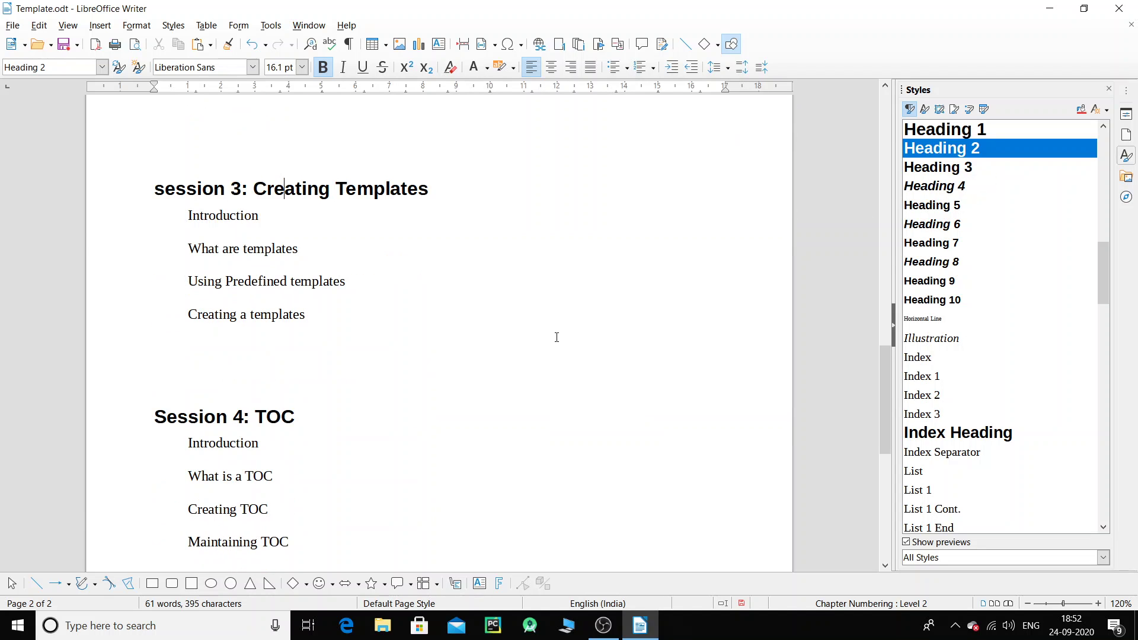
{"action": "left_click", "coordinate": [204, 422]}
- Insert a table of contents below the My Book title, titled "Table of Contents" and covering the entire document
{"action": "scroll", "coordinate": [754, 267], "scroll_direction": "up", "scroll_amount": 12}
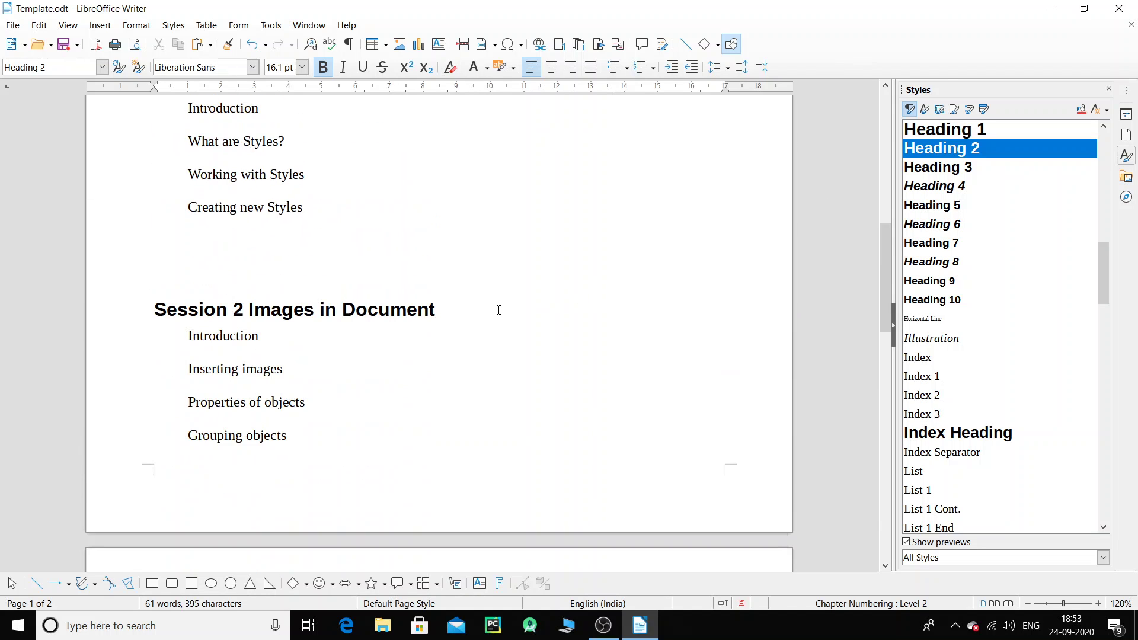
{"action": "scroll", "coordinate": [499, 310], "scroll_direction": "up", "scroll_amount": 8}
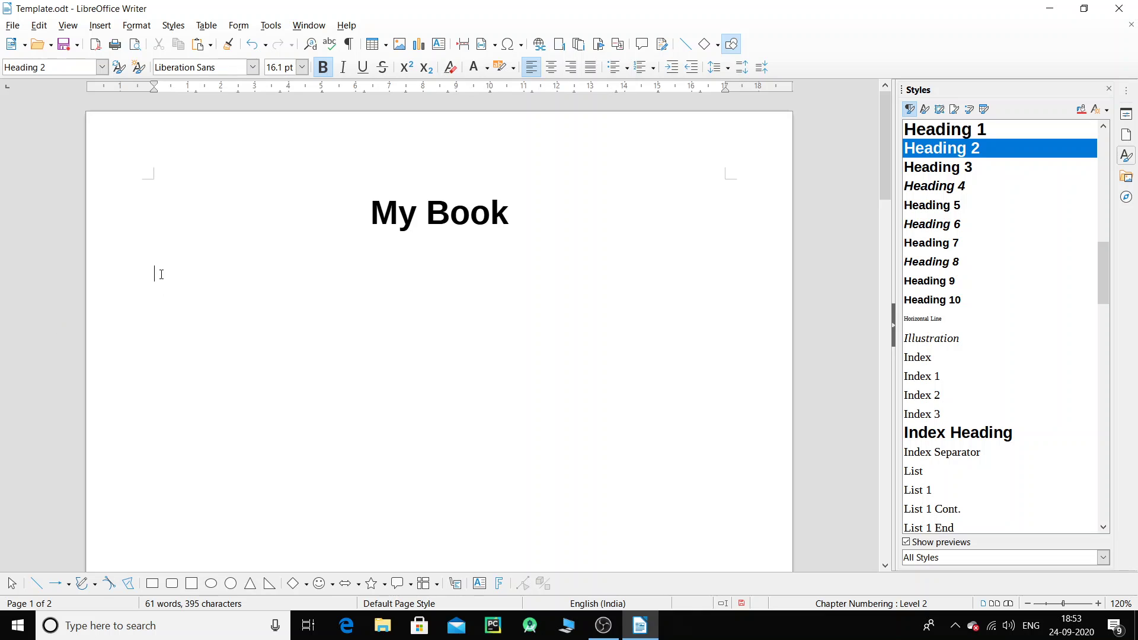
{"action": "left_click", "coordinate": [259, 462]}
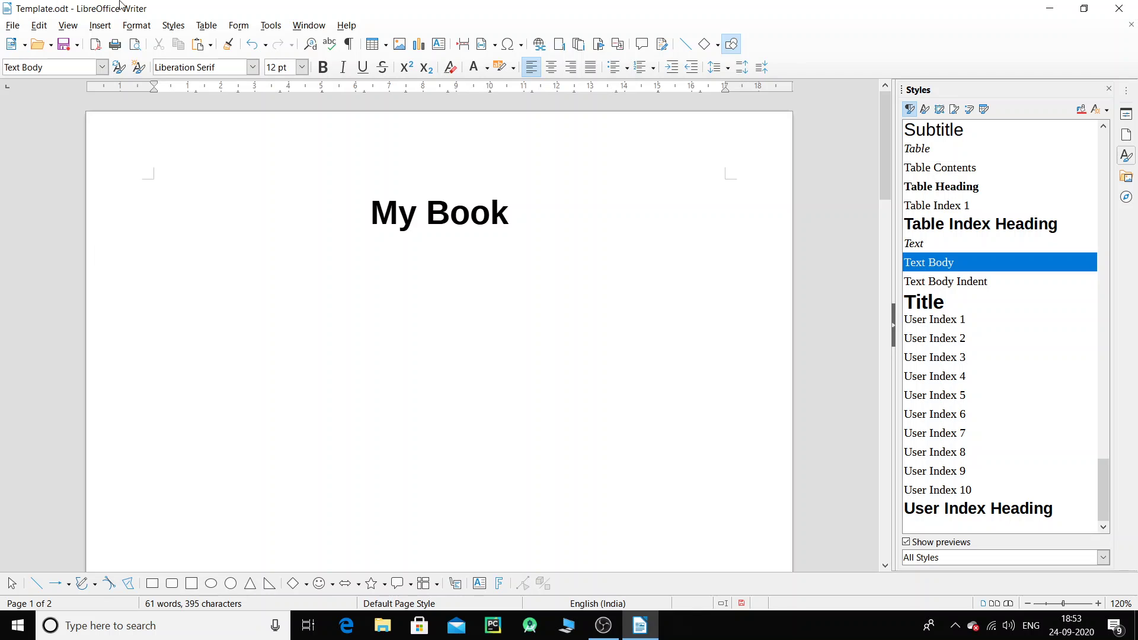
{"action": "left_click", "coordinate": [100, 26]}
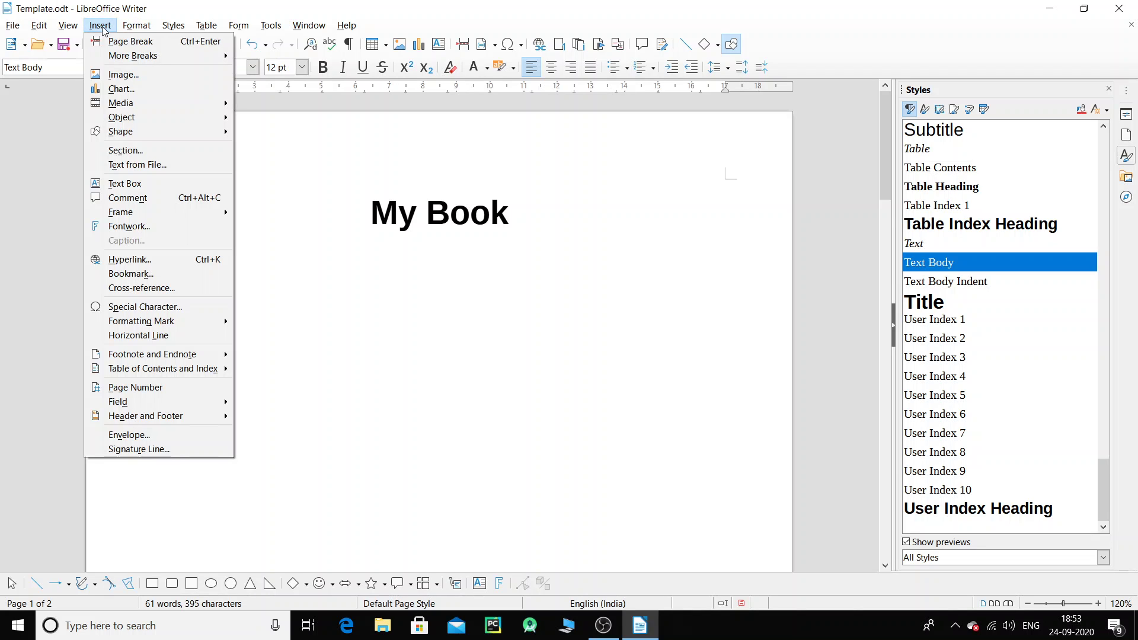
{"action": "mouse_move", "coordinate": [174, 369]}
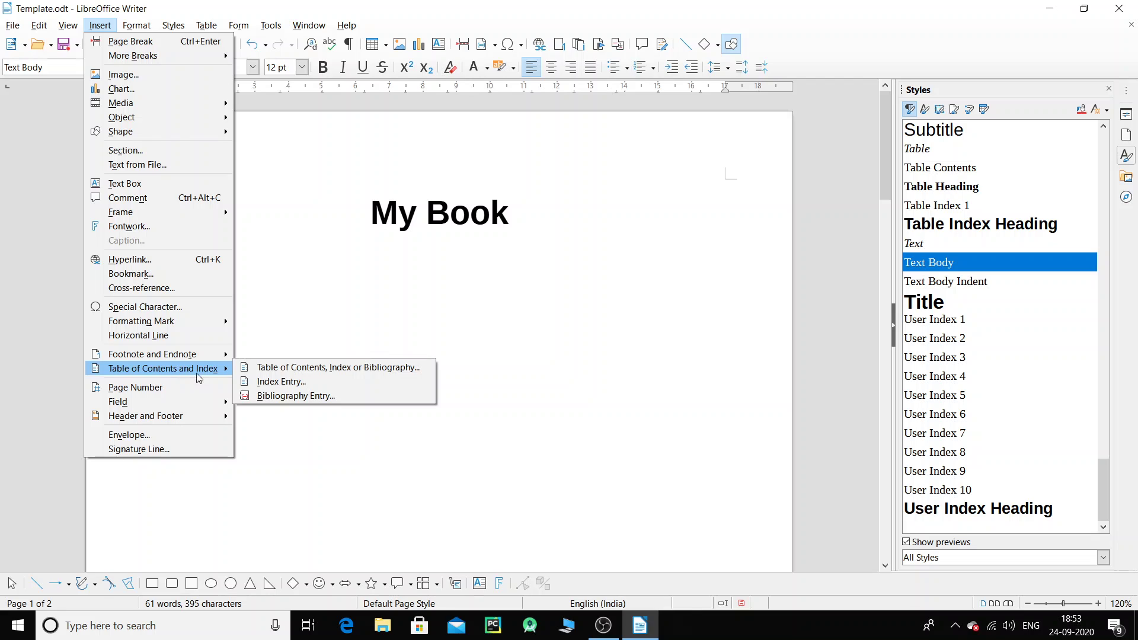
{"action": "left_click", "coordinate": [325, 368]}
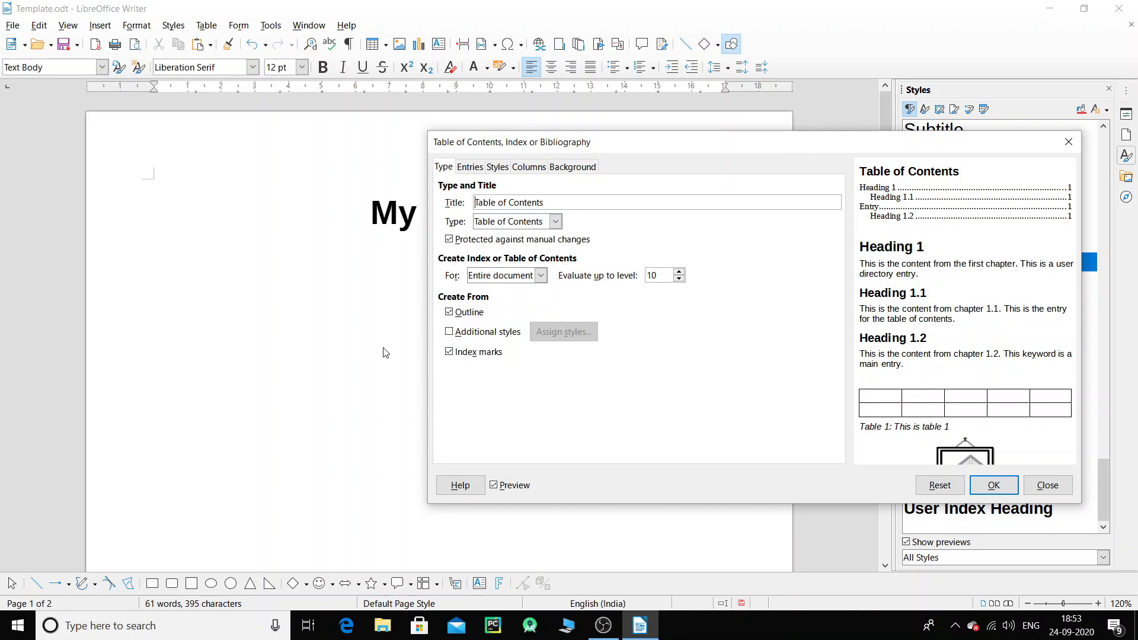
{"action": "left_click_drag", "start_coordinate": [838, 142], "coordinate": [515, 114]}
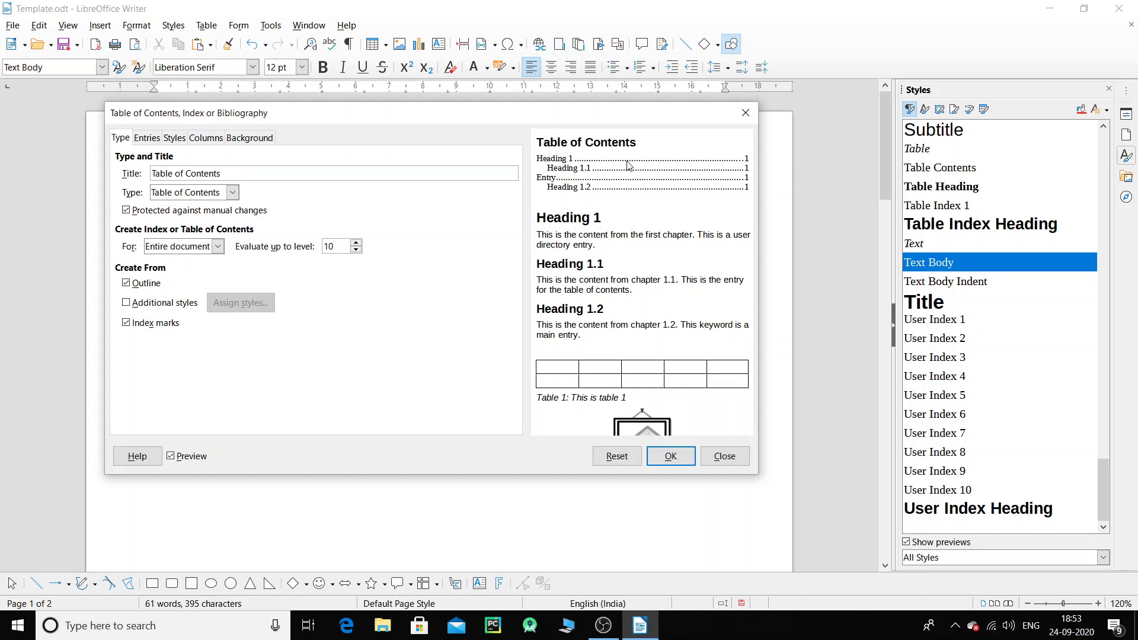
{"action": "triple_click", "coordinate": [187, 173]}
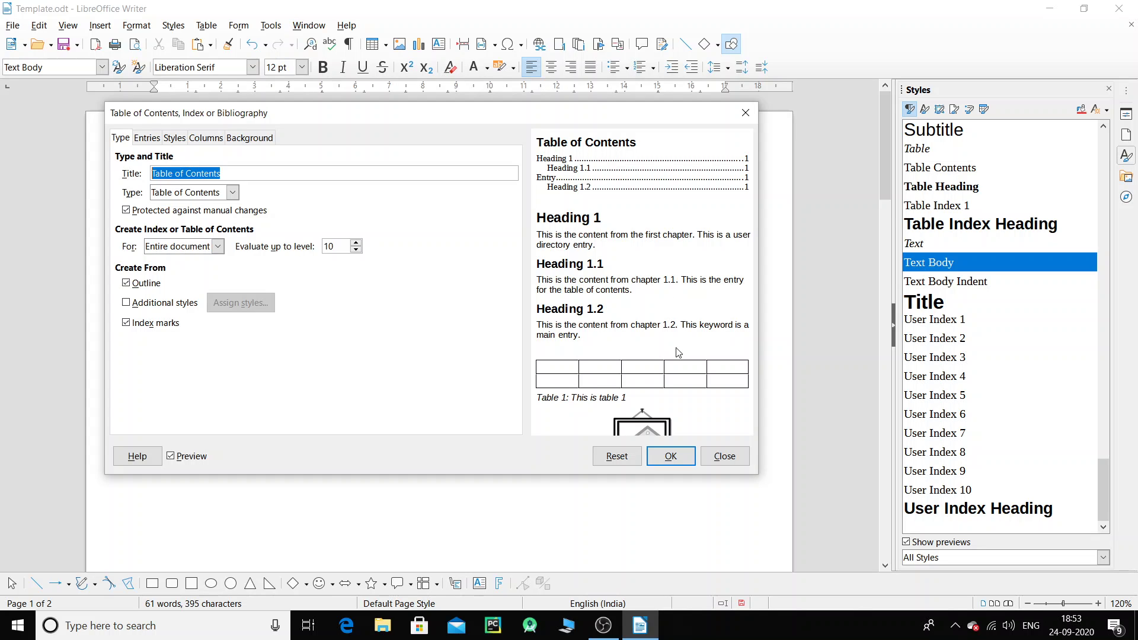
{"action": "left_click", "coordinate": [671, 457]}
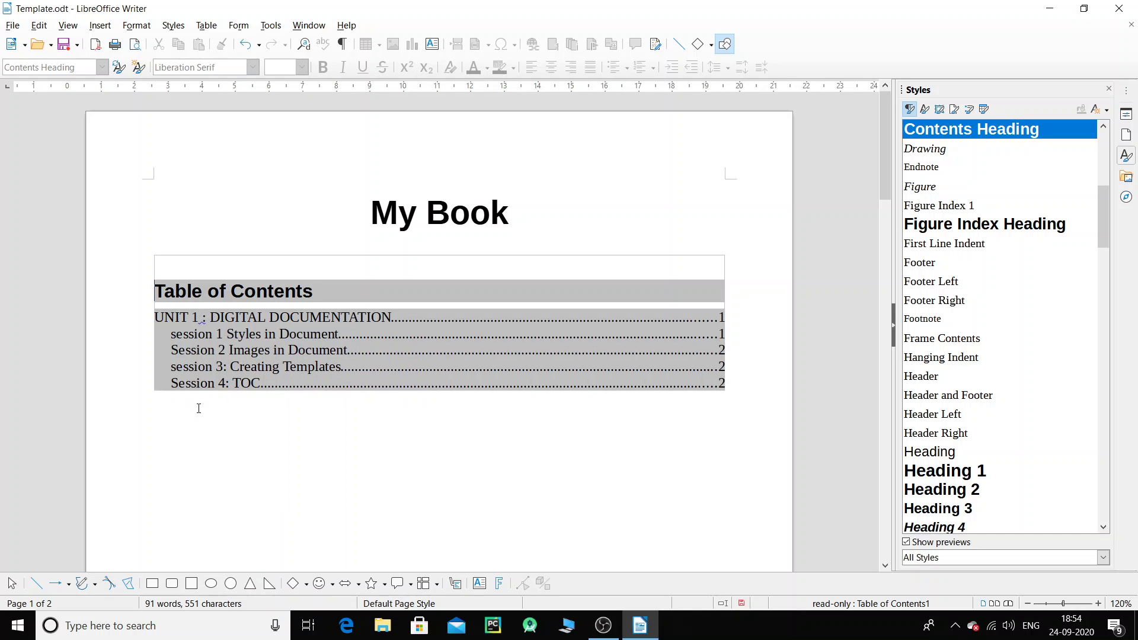
- Compare the table of contents entries with the document's unit and session headings, and undo the table's insertion
{"action": "scroll", "coordinate": [205, 408], "scroll_direction": "down", "scroll_amount": 10}
{"action": "scroll", "coordinate": [225, 421], "scroll_direction": "down", "scroll_amount": 3}
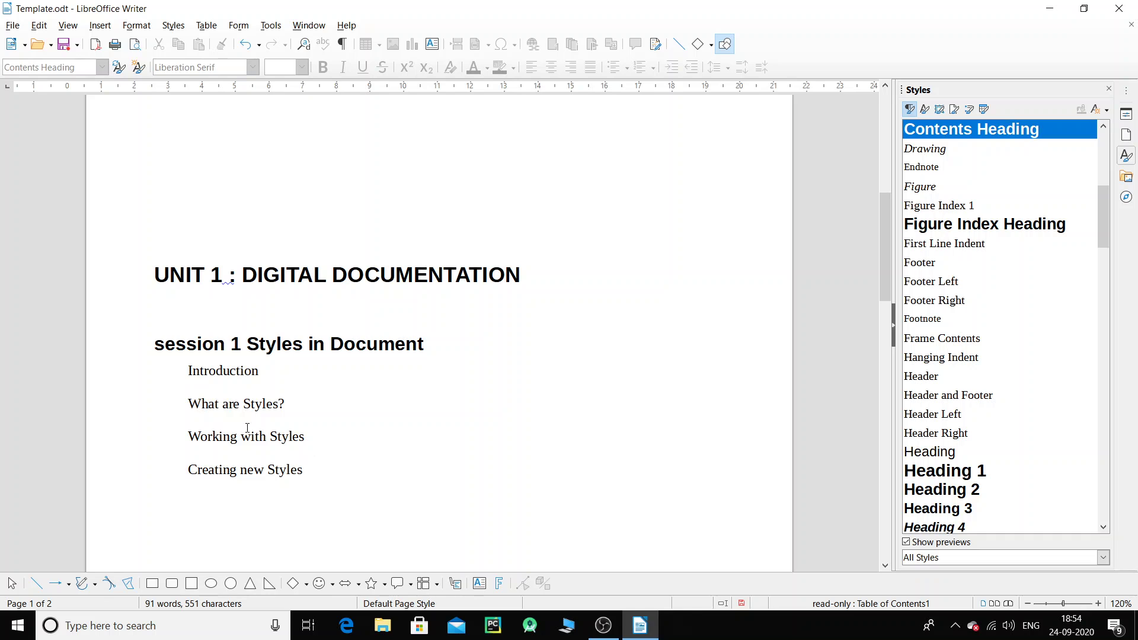
{"action": "scroll", "coordinate": [263, 453], "scroll_direction": "up", "scroll_amount": 8}
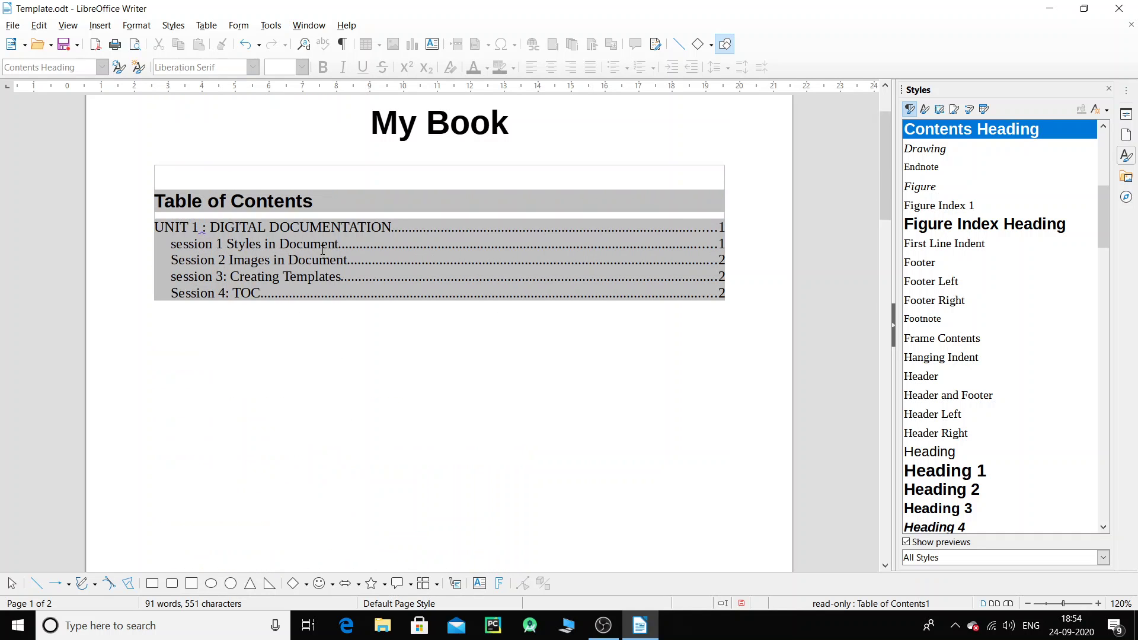
{"action": "scroll", "coordinate": [399, 373], "scroll_direction": "down", "scroll_amount": 7}
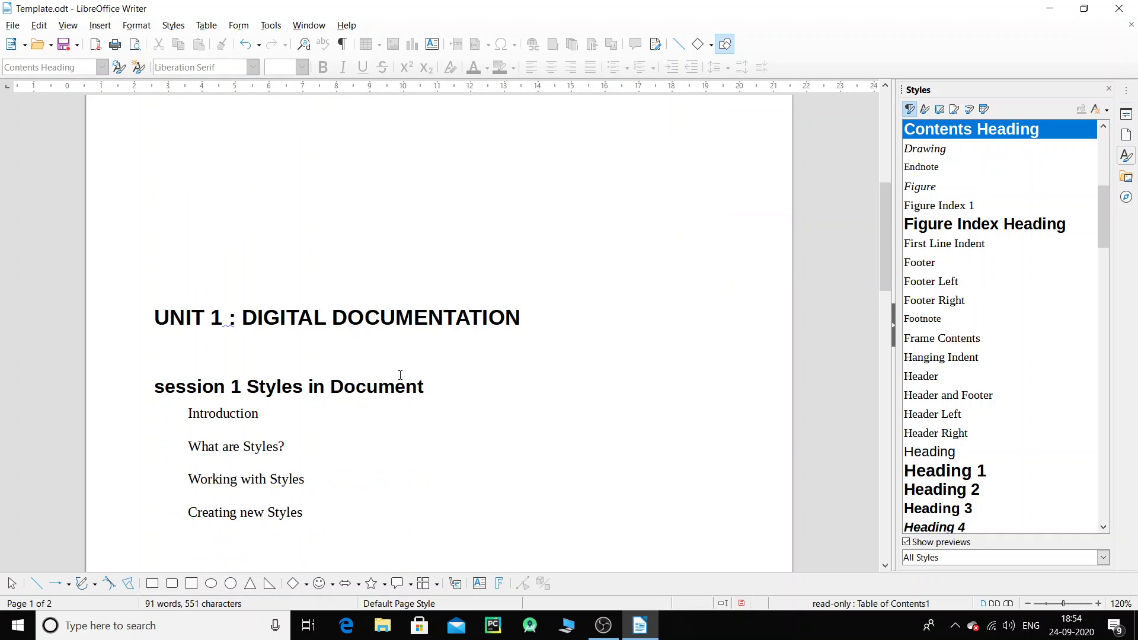
{"action": "scroll", "coordinate": [400, 374], "scroll_direction": "up", "scroll_amount": 7}
{"action": "key", "text": "ctrl+z"}
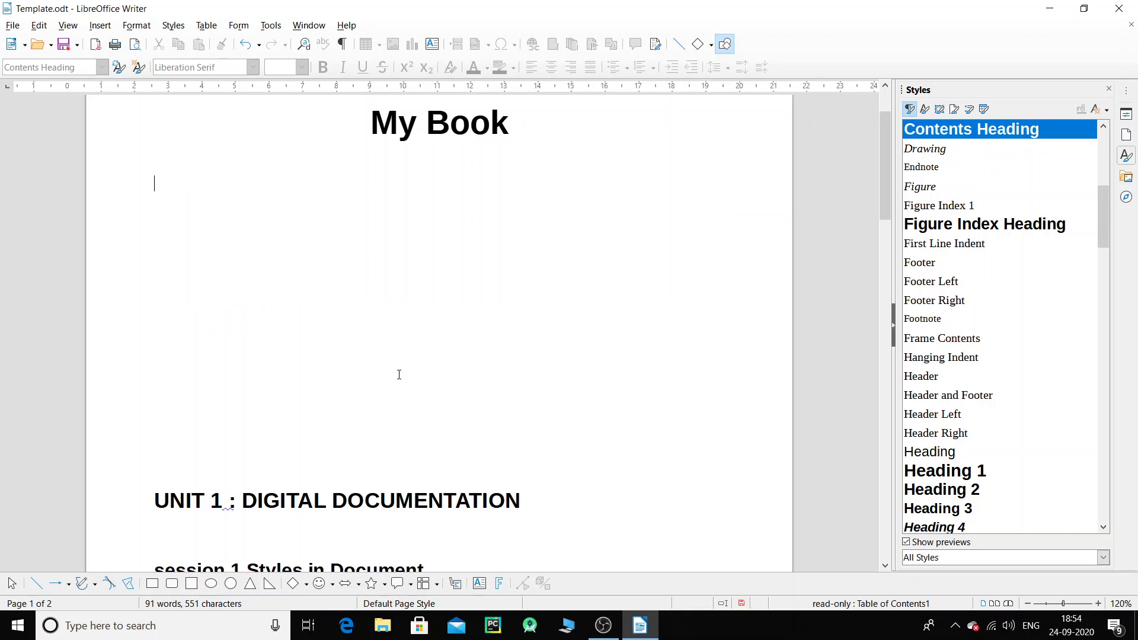
- Try adding the filler text "sdjsjdf" on a new line below the session 1 Introduction subtopic, and remove it
{"action": "scroll", "coordinate": [399, 374], "scroll_direction": "down", "scroll_amount": 3}
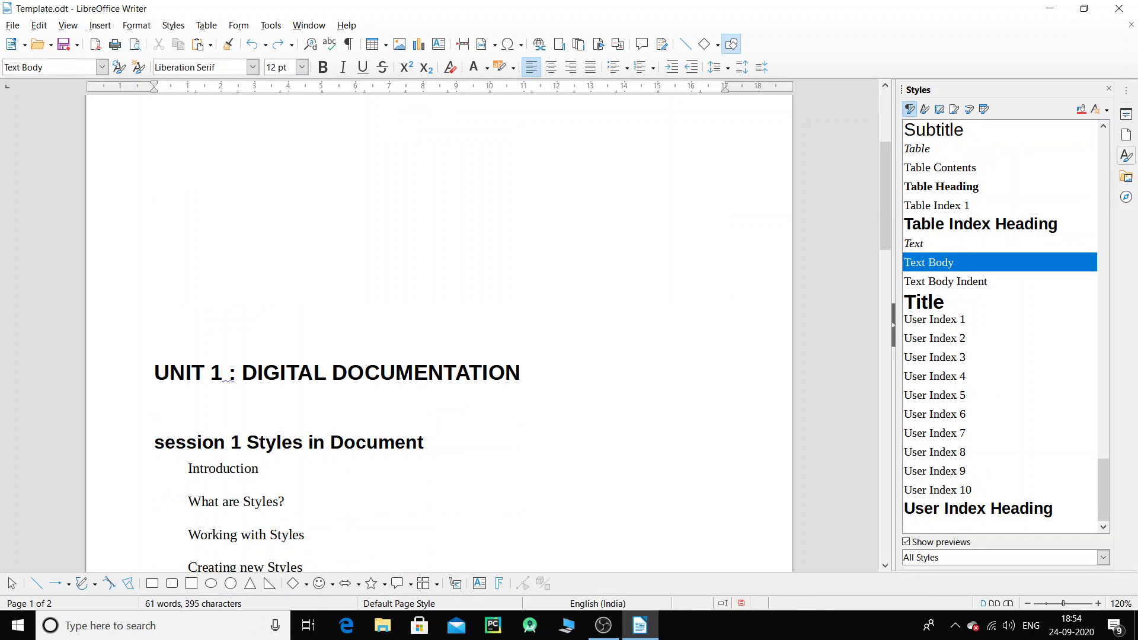
{"action": "scroll", "coordinate": [297, 419], "scroll_direction": "down", "scroll_amount": 3}
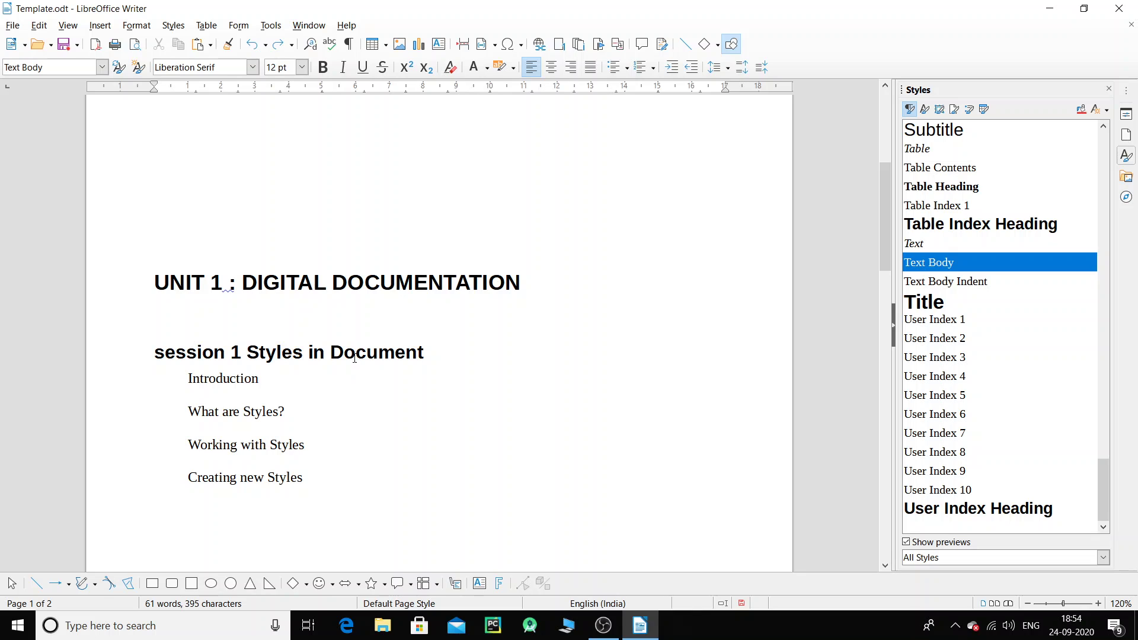
{"action": "scroll", "coordinate": [354, 358], "scroll_direction": "up", "scroll_amount": 6}
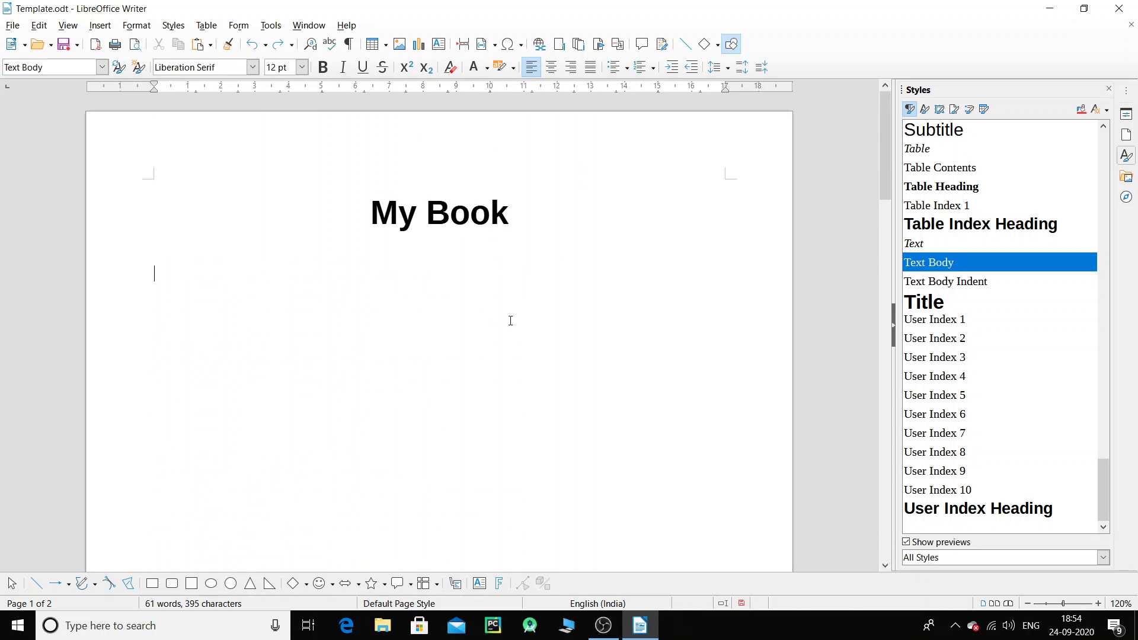
{"action": "scroll", "coordinate": [152, 272], "scroll_direction": "down", "scroll_amount": 5}
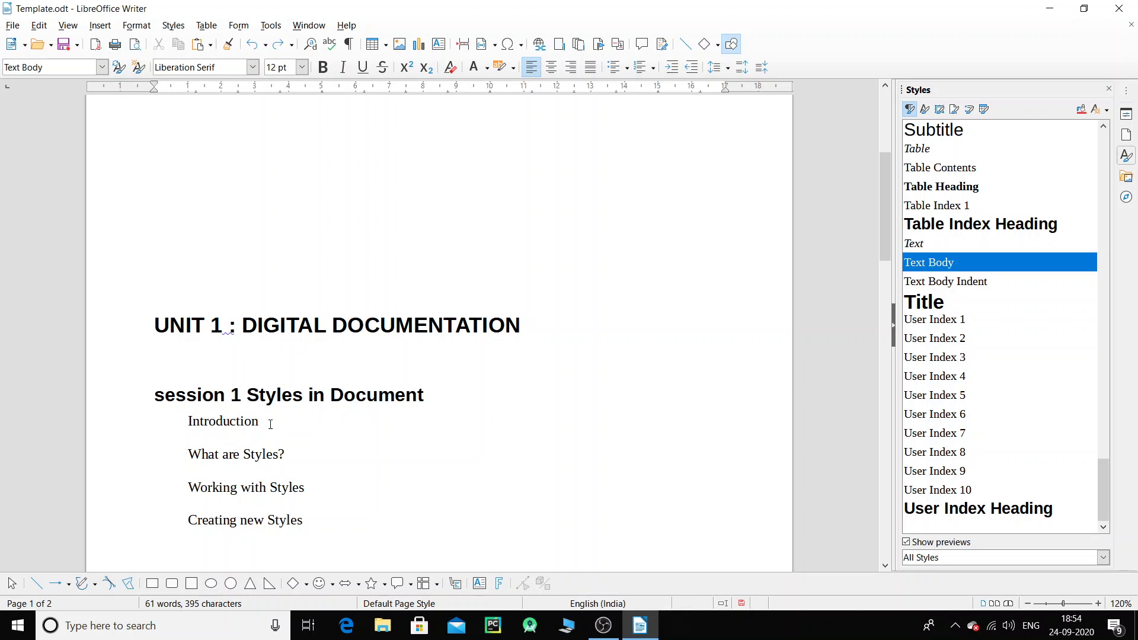
{"action": "left_click", "coordinate": [270, 425]}
{"action": "key", "text": "Return"}
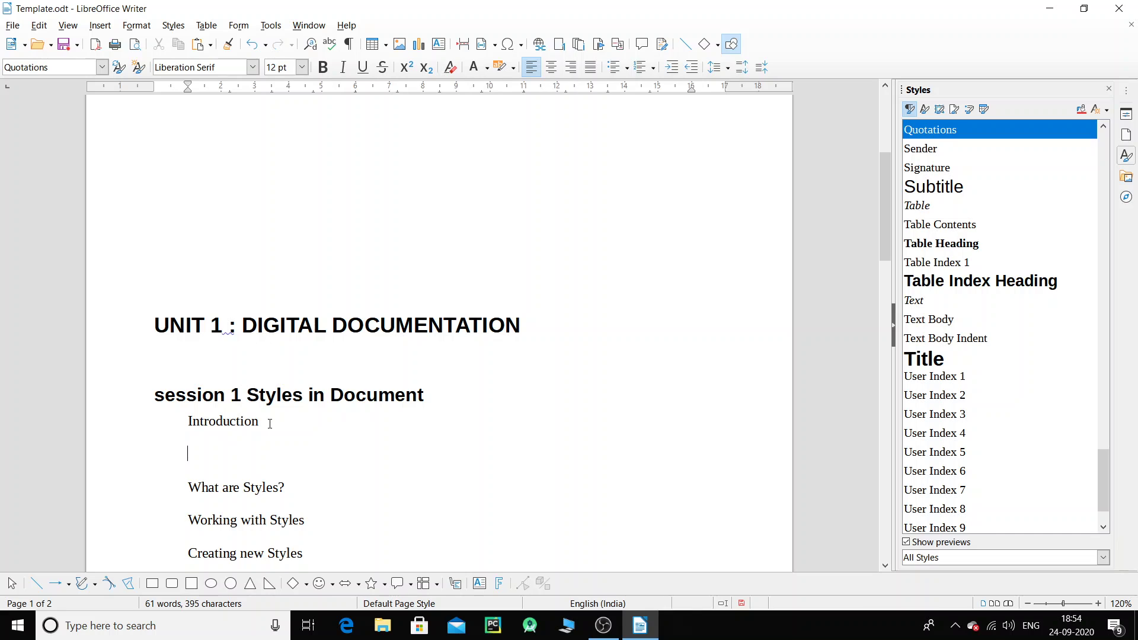
{"action": "type", "text": "sdjsjdf"}
{"action": "key", "text": "BackSpace"}
{"action": "key", "text": "BackSpace"}
{"action": "key", "text": "BackSpace"}
{"action": "key", "text": "BackSpace"}
{"action": "key", "text": "BackSpace"}
{"action": "key", "text": "BackSpace"}
{"action": "key", "text": "BackSpace"}
{"action": "key", "text": "BackSpace"}
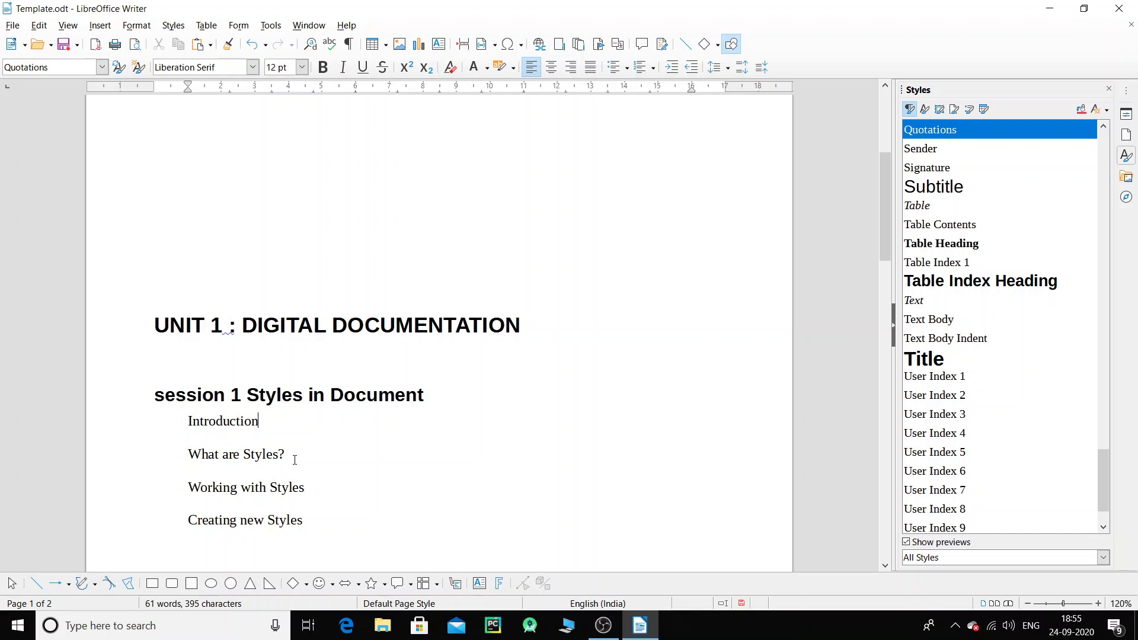
- Try adding the filler text "dfjsdf" on a new line after the session 1 Introduction subtopic, and delete it
{"action": "key", "text": "Return"}
{"action": "type", "text": "dfjsdf"}
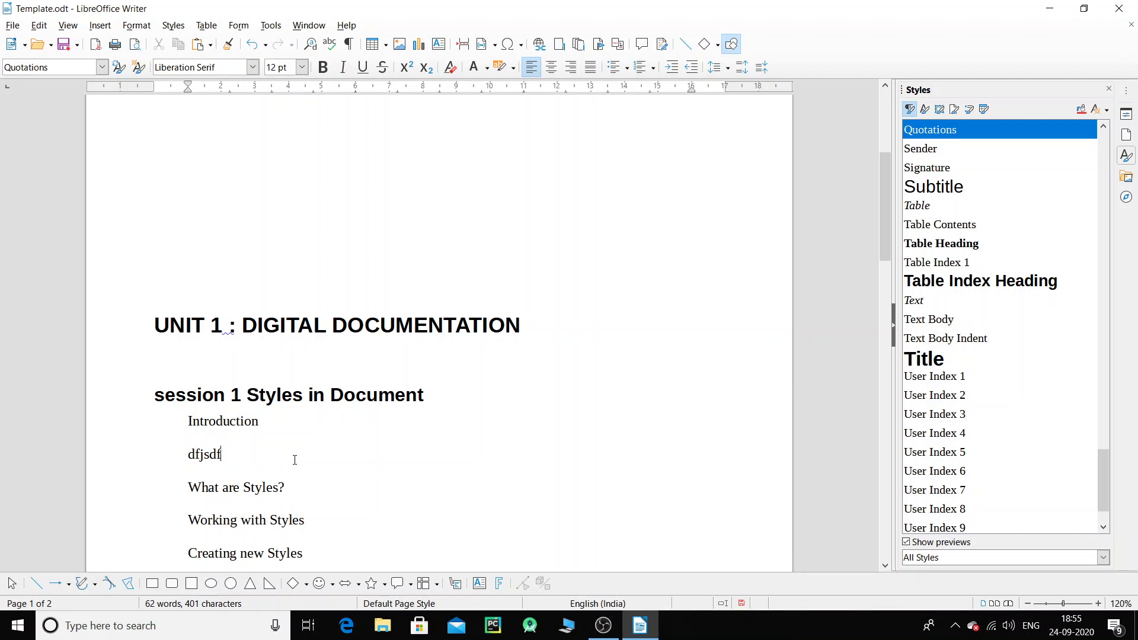
{"action": "key", "text": "BackSpace"}
{"action": "key", "text": "BackSpace"}
{"action": "key", "text": "BackSpace"}
{"action": "key", "text": "BackSpace"}
{"action": "key", "text": "BackSpace"}
{"action": "key", "text": "BackSpace"}
{"action": "key", "text": "BackSpace"}
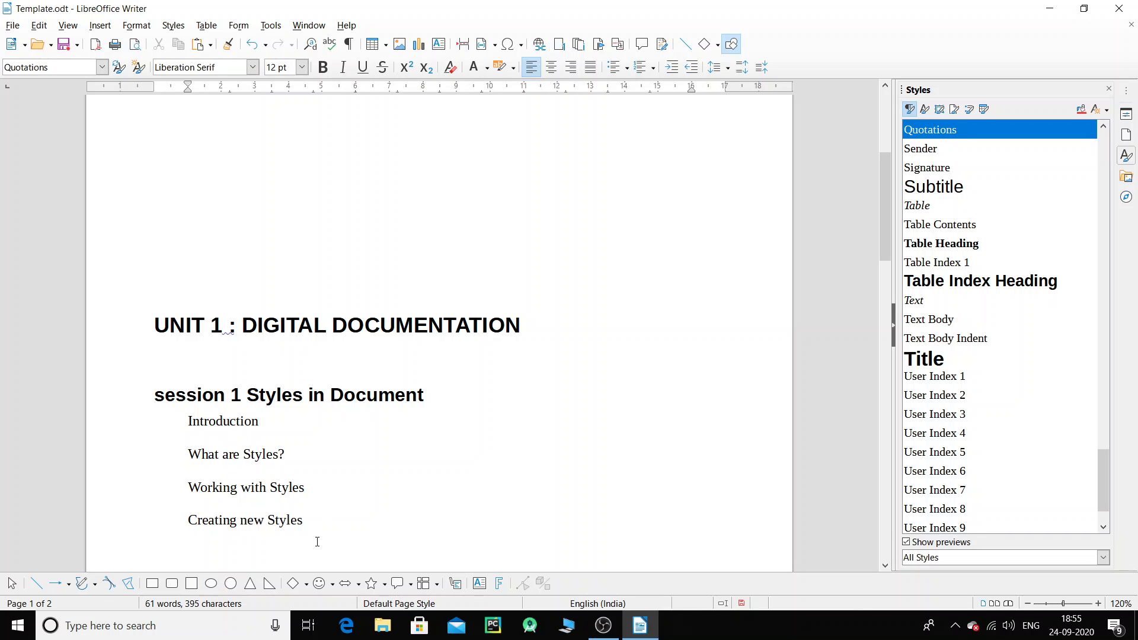
- Check the paragraph styles of the UNIT 1 heading, the session 1 heading and its Introduction subtopic
{"action": "scroll", "coordinate": [316, 542], "scroll_direction": "up", "scroll_amount": 5}
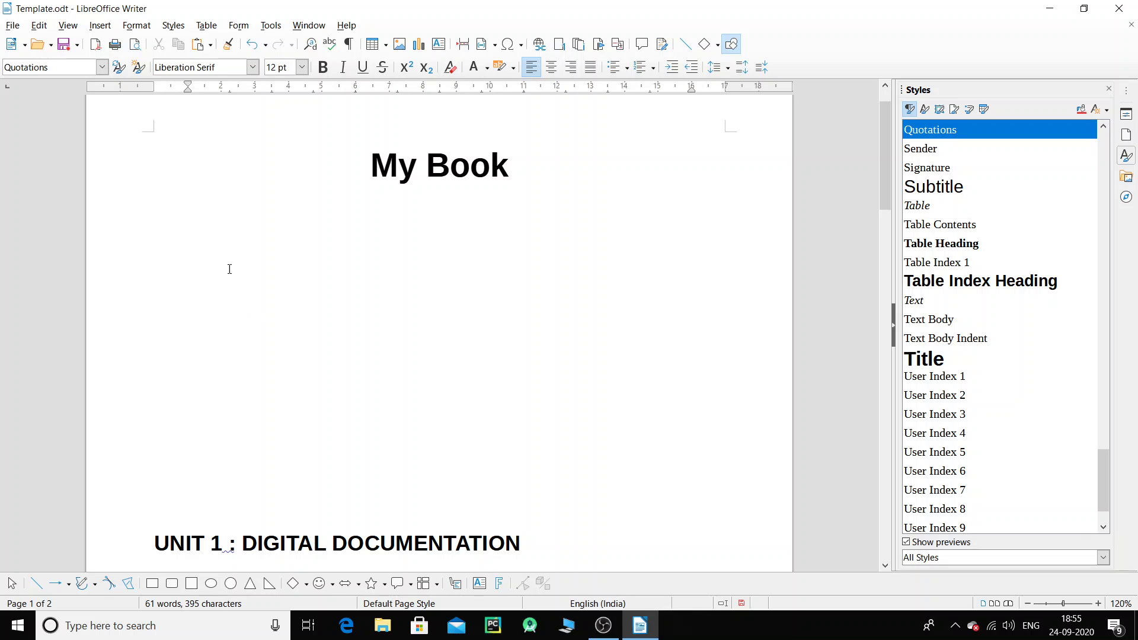
{"action": "scroll", "coordinate": [297, 274], "scroll_direction": "down", "scroll_amount": 6}
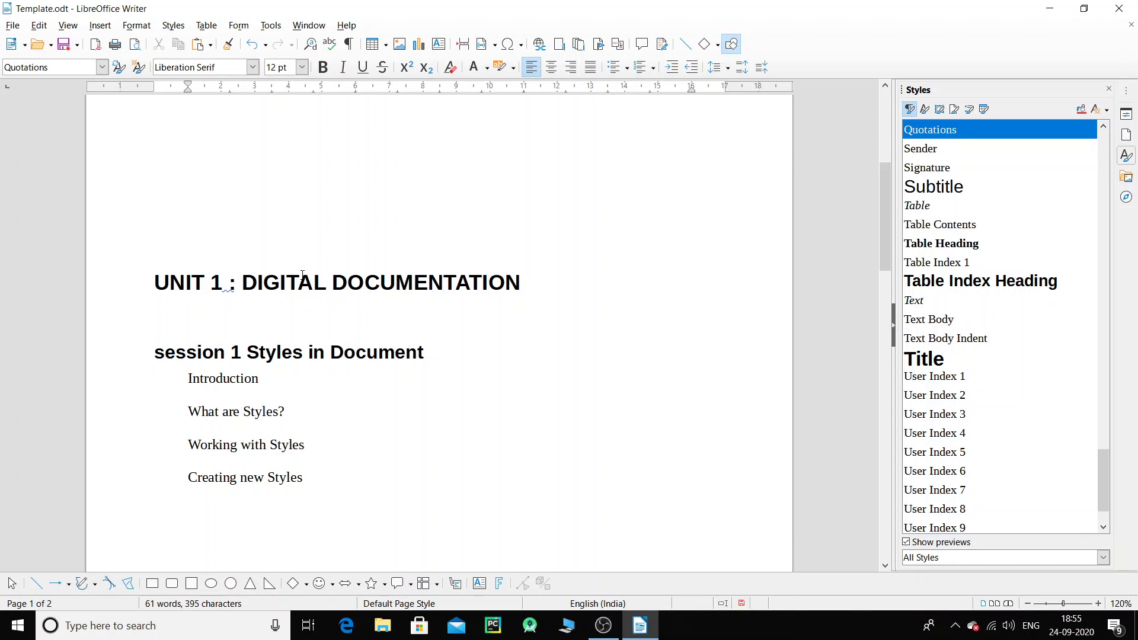
{"action": "scroll", "coordinate": [302, 275], "scroll_direction": "up", "scroll_amount": 6}
{"action": "scroll", "coordinate": [302, 272], "scroll_direction": "down", "scroll_amount": 4}
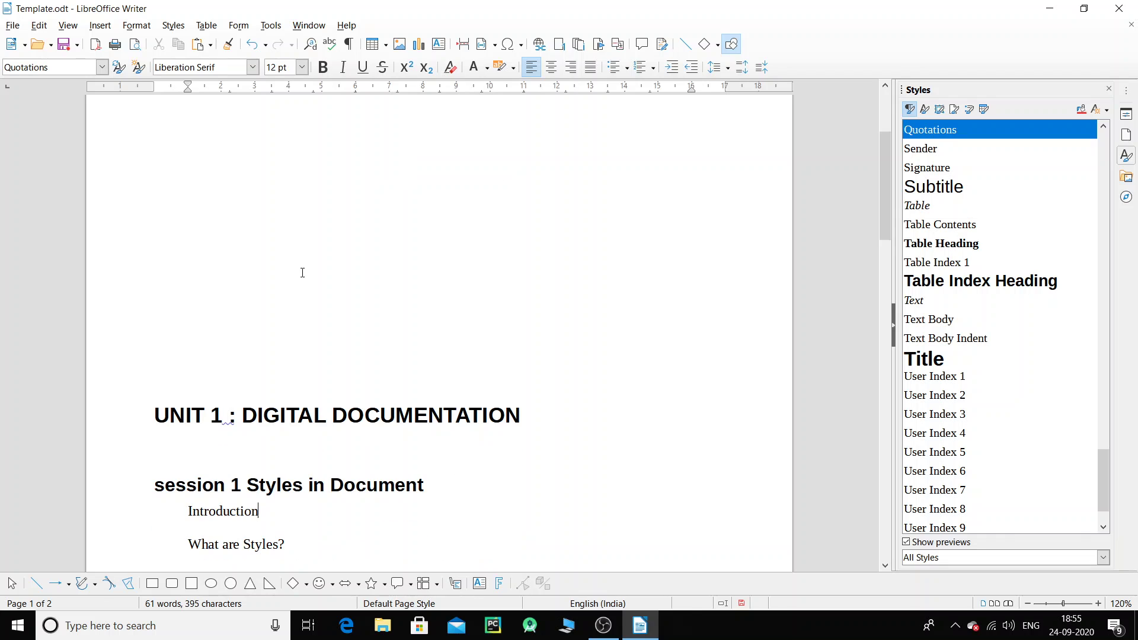
{"action": "scroll", "coordinate": [302, 272], "scroll_direction": "down", "scroll_amount": 4}
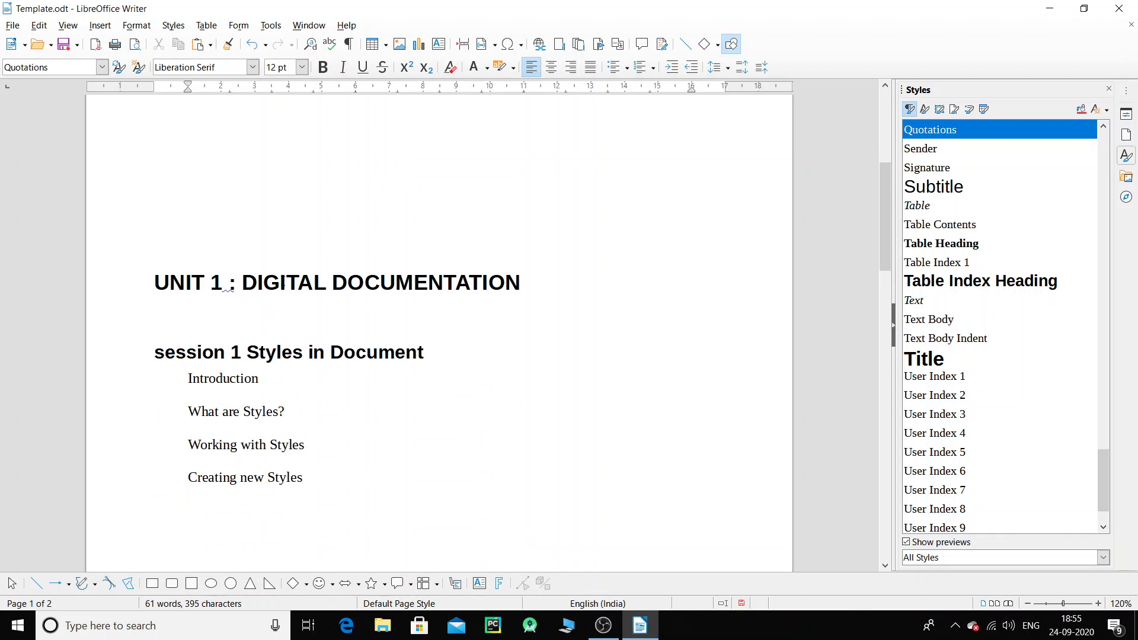
{"action": "left_click", "coordinate": [281, 282]}
{"action": "left_click_drag", "start_coordinate": [155, 283], "coordinate": [212, 284]}
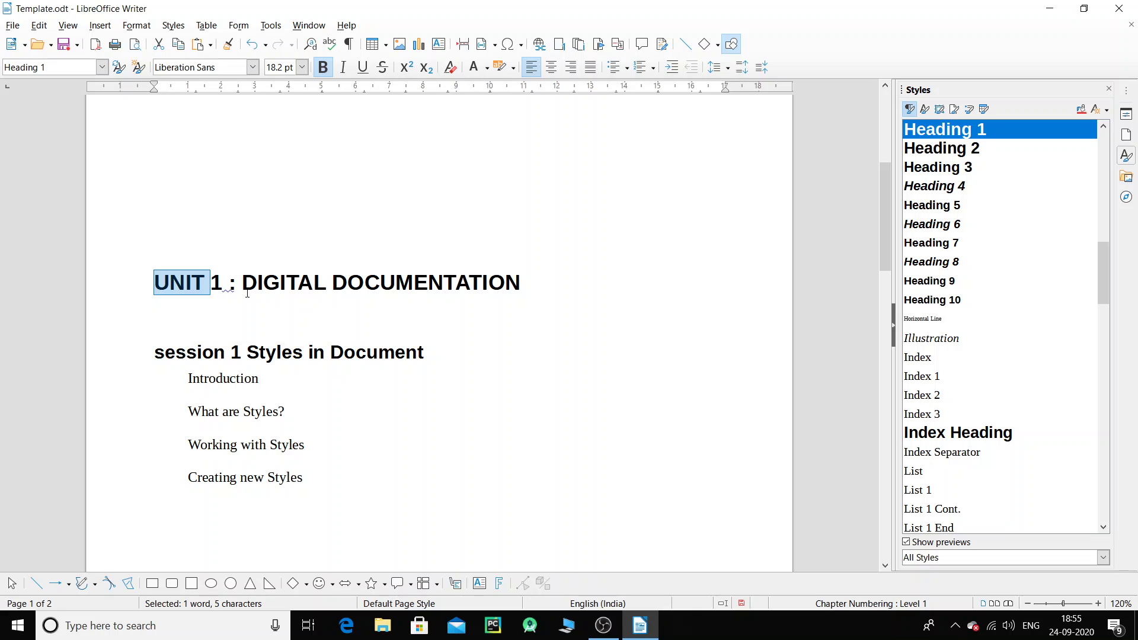
{"action": "left_click", "coordinate": [197, 352]}
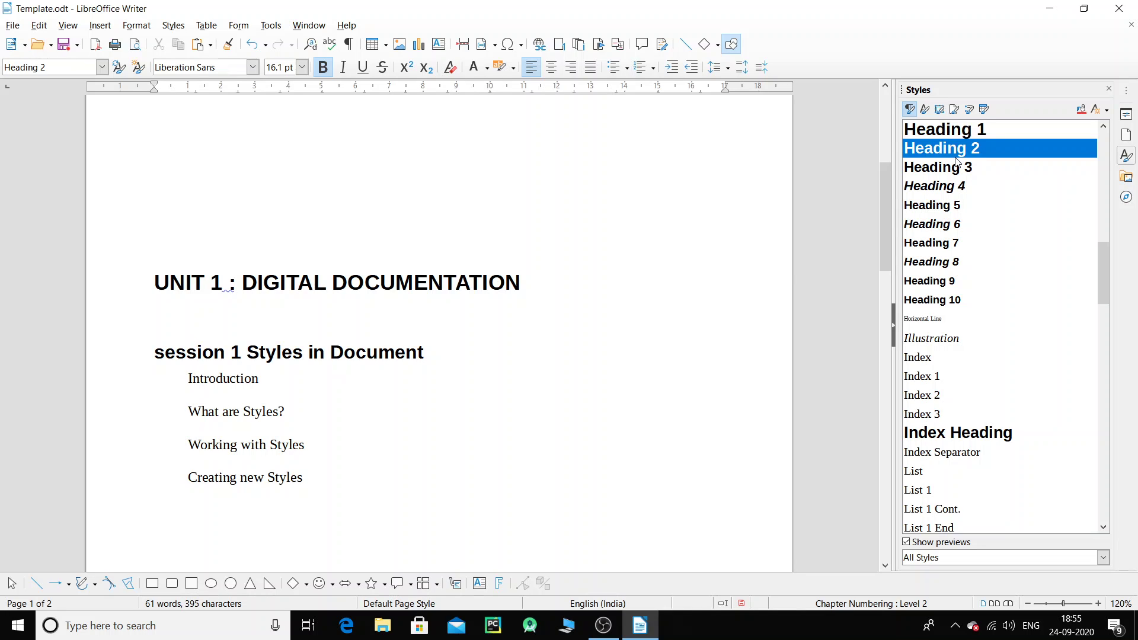
{"action": "left_click", "coordinate": [226, 379]}
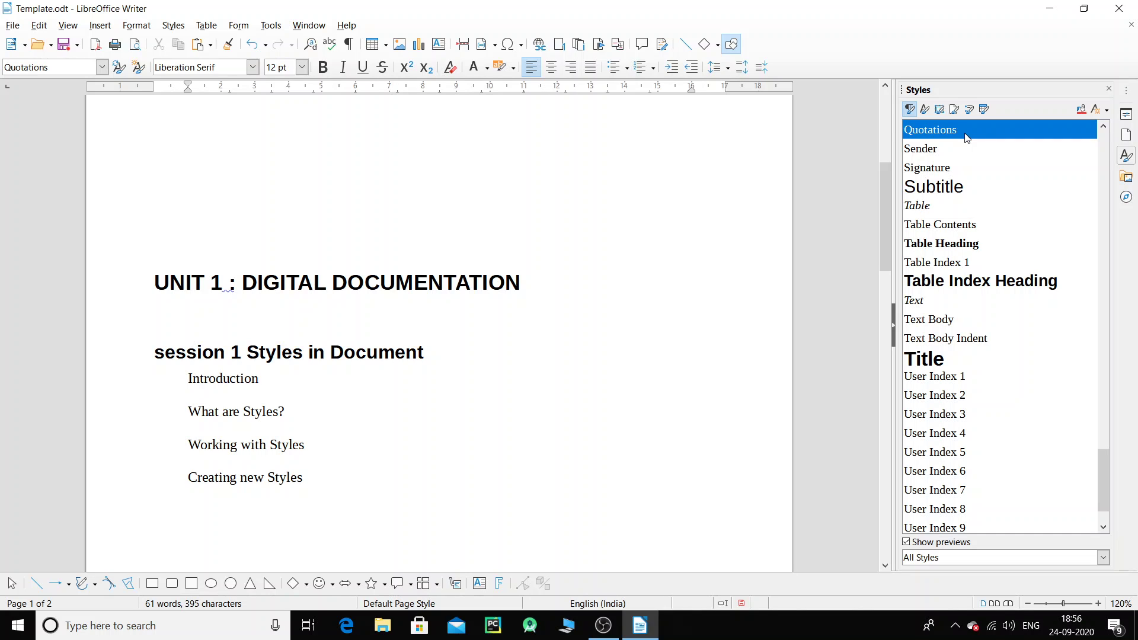
- Apply the Heading 3 style to the four session 1 subtopics and reduce their font size to 10.1 pt
{"action": "scroll", "coordinate": [286, 389], "scroll_direction": "down", "scroll_amount": 1}
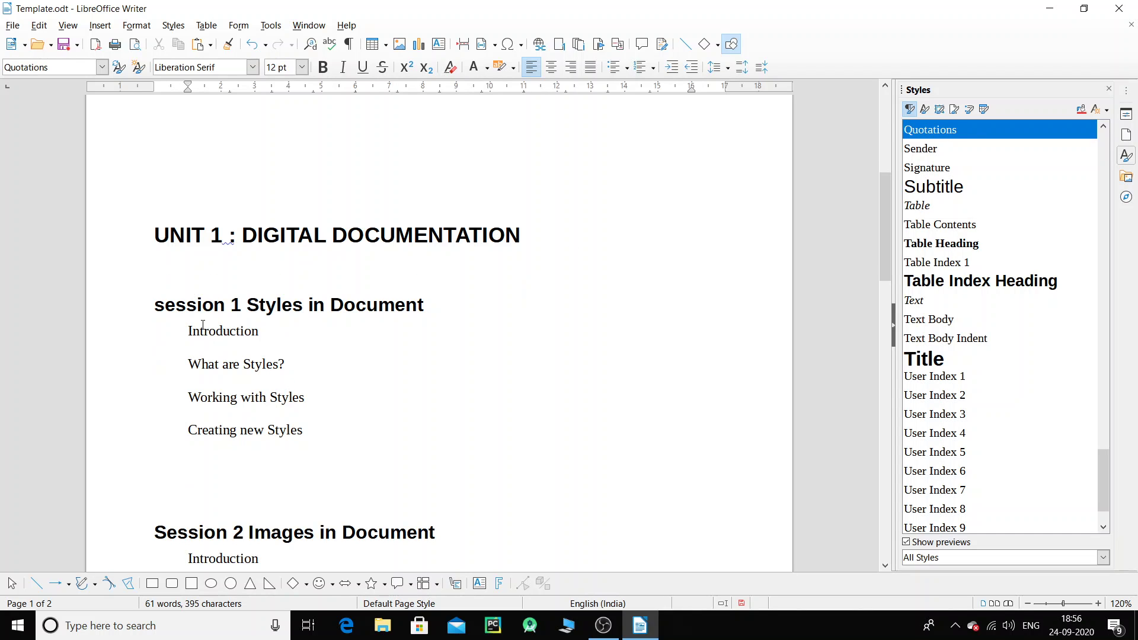
{"action": "left_click_drag", "start_coordinate": [189, 331], "coordinate": [343, 428]}
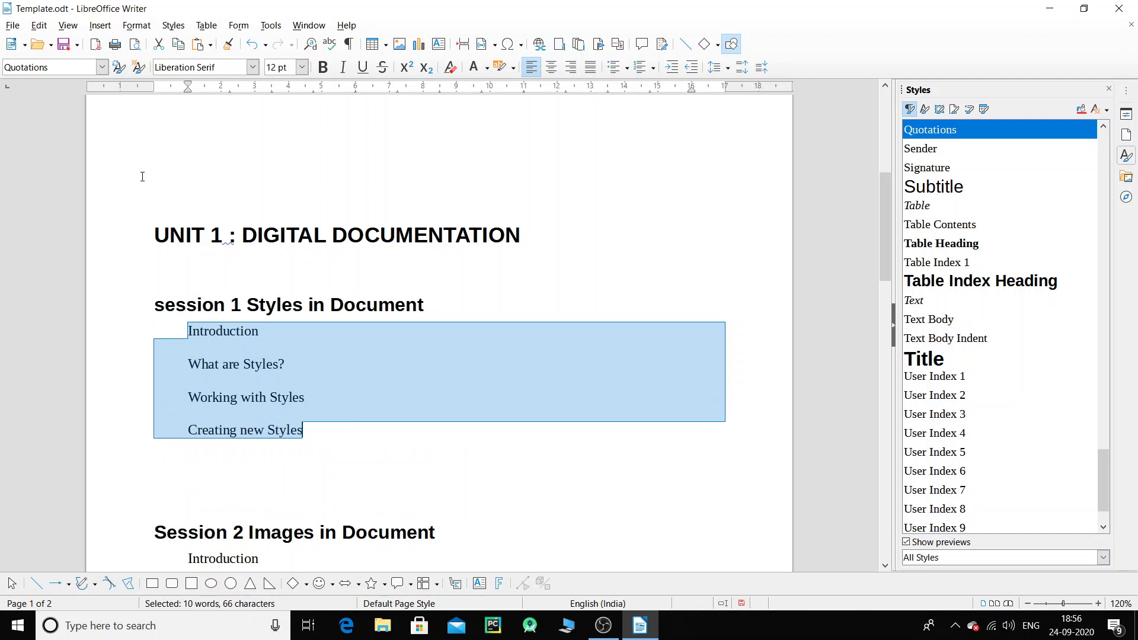
{"action": "left_click_drag", "start_coordinate": [1106, 488], "coordinate": [1102, 270]}
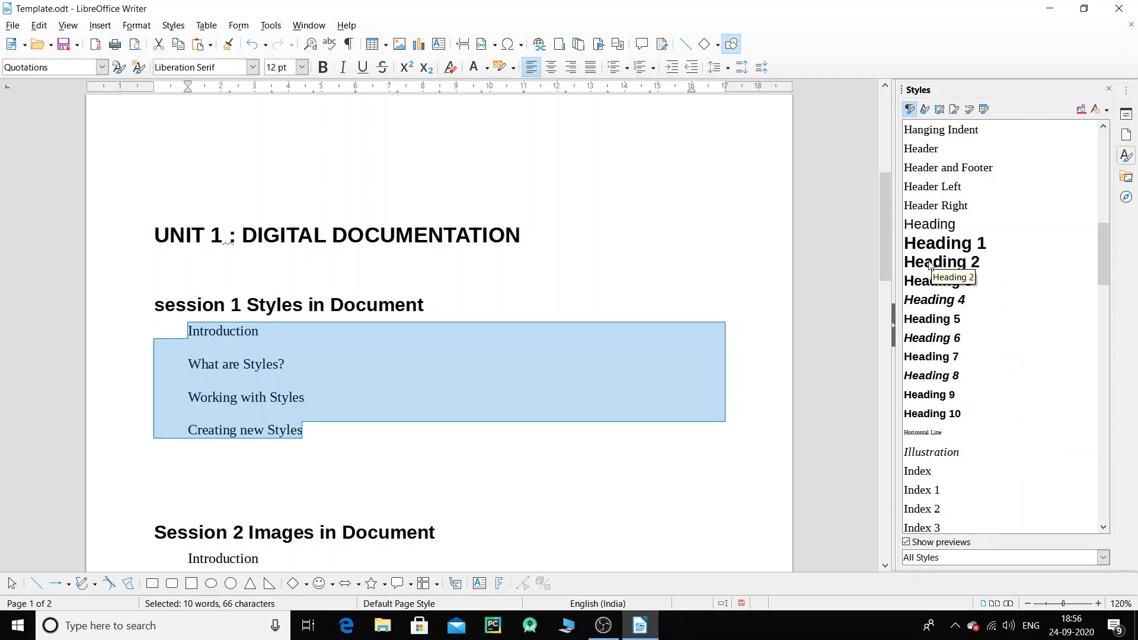
{"action": "double_click", "coordinate": [947, 284]}
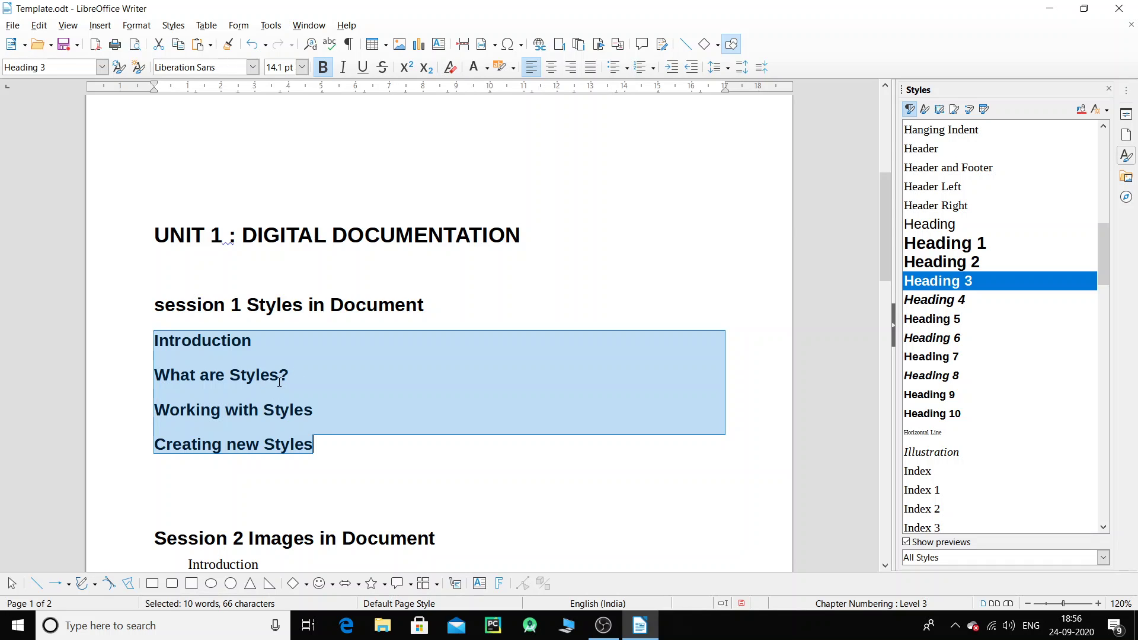
{"action": "key", "text": "ctrl+bracketleft"}
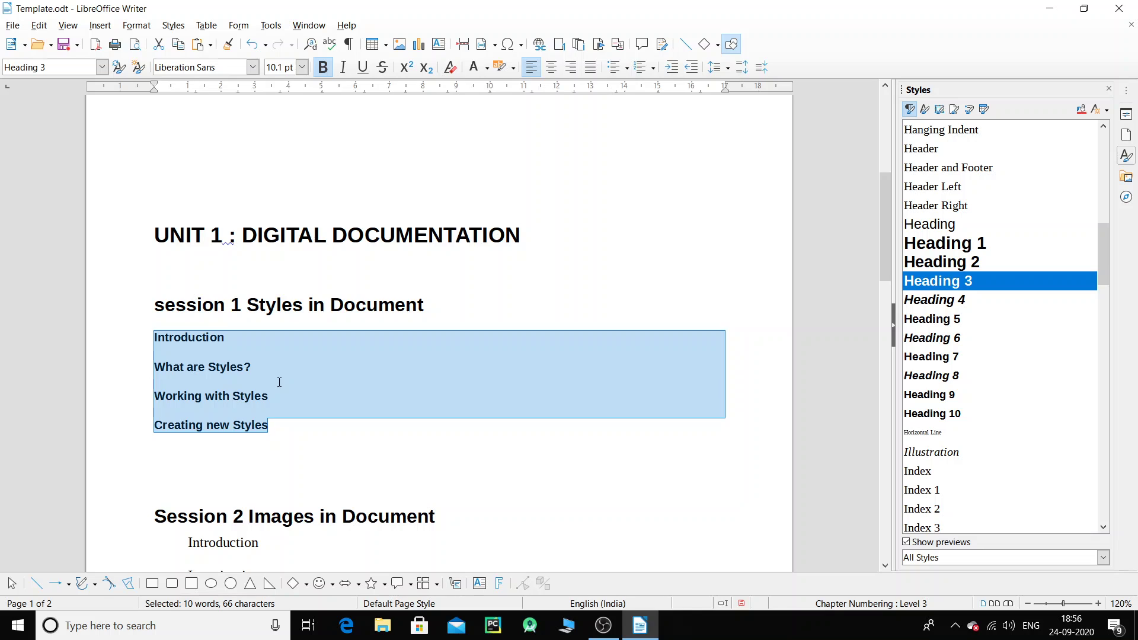
{"action": "scroll", "coordinate": [279, 383], "scroll_direction": "down", "scroll_amount": 3}
{"action": "left_click", "coordinate": [259, 220]}
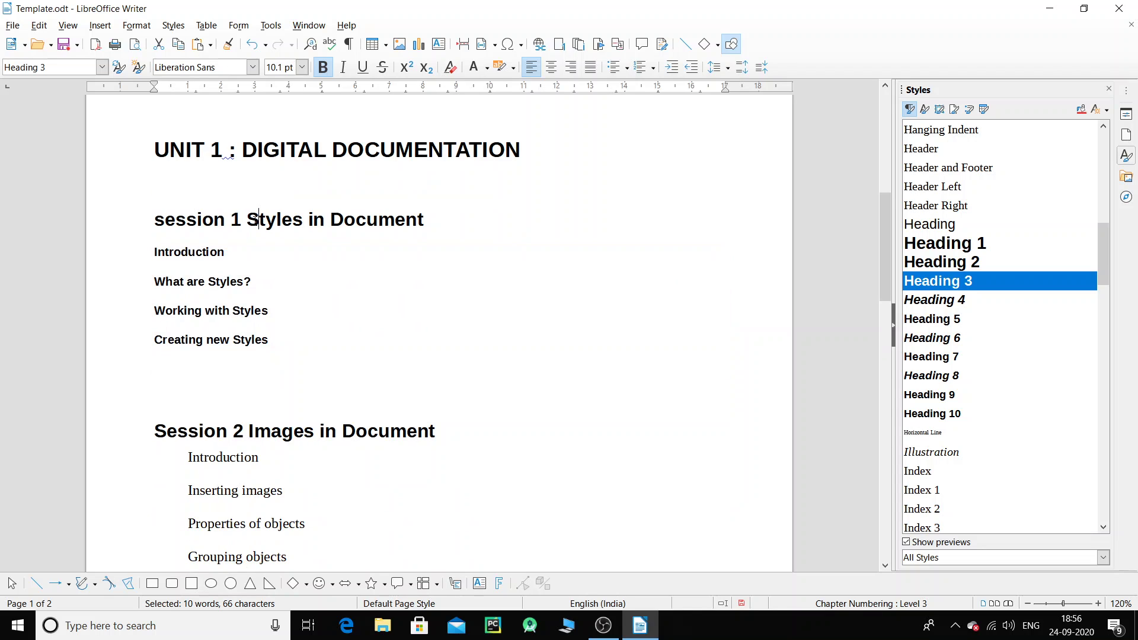
{"action": "left_click", "coordinate": [272, 344]}
- Apply the Heading 3 style to the four session 2 subtopics and reduce their font size to 10.1 pt
{"action": "scroll", "coordinate": [272, 348], "scroll_direction": "down", "scroll_amount": 3}
{"action": "left_click_drag", "start_coordinate": [189, 324], "coordinate": [348, 426]}
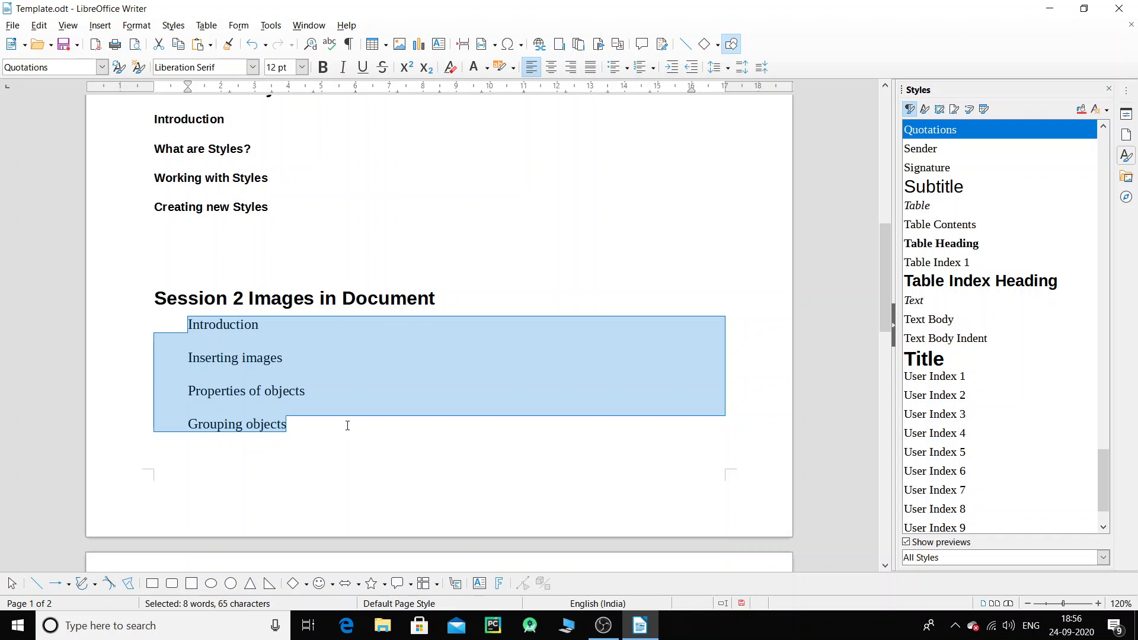
{"action": "scroll", "coordinate": [348, 425], "scroll_direction": "down", "scroll_amount": 3}
{"action": "scroll", "coordinate": [348, 426], "scroll_direction": "up", "scroll_amount": 1}
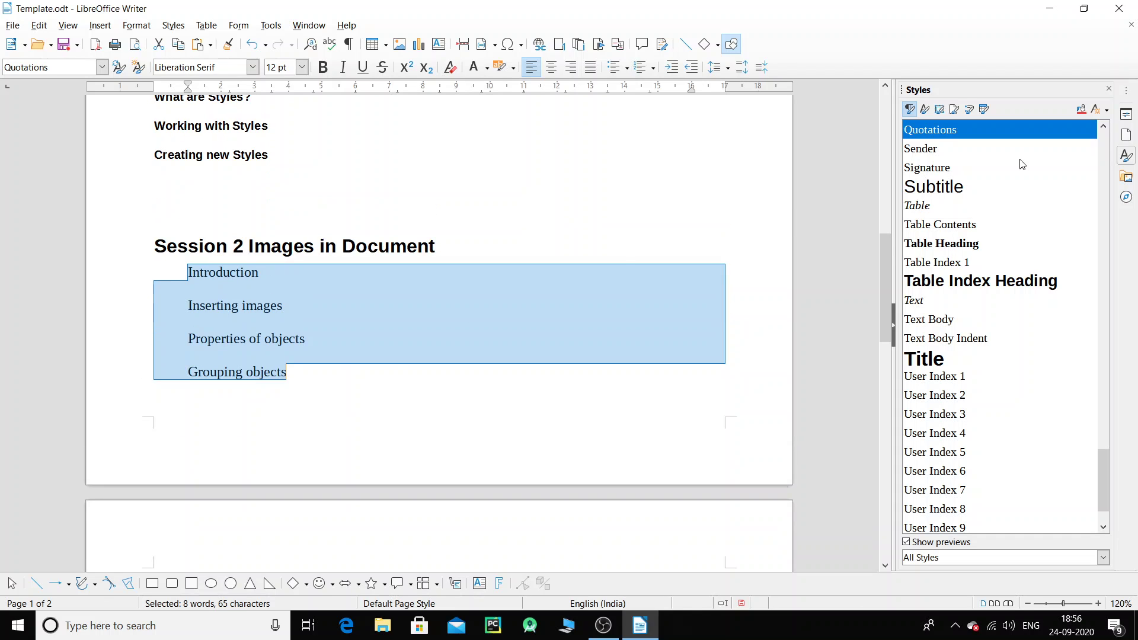
{"action": "left_click_drag", "start_coordinate": [1110, 460], "coordinate": [1108, 238]}
{"action": "double_click", "coordinate": [955, 268]}
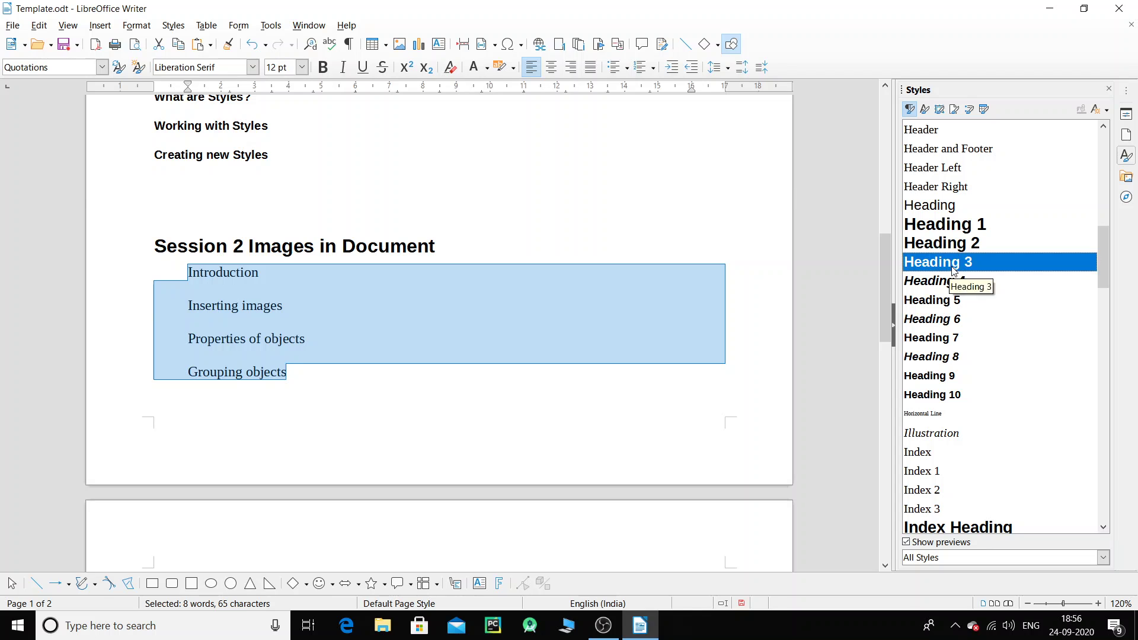
{"action": "key", "text": "ctrl+bracketleft"}
{"action": "key", "text": "ctrl+bracketleft"}
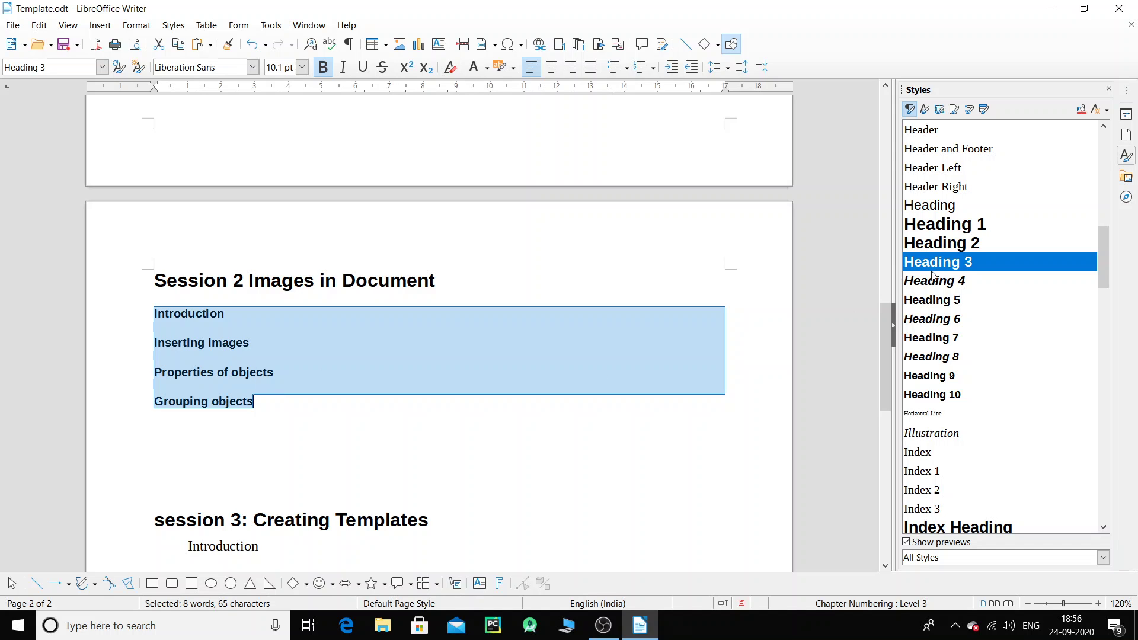
- Apply the Heading 3 style to the four session 3 subtopics, with a font size of 10.1 pt
{"action": "scroll", "coordinate": [342, 425], "scroll_direction": "down", "scroll_amount": 3}
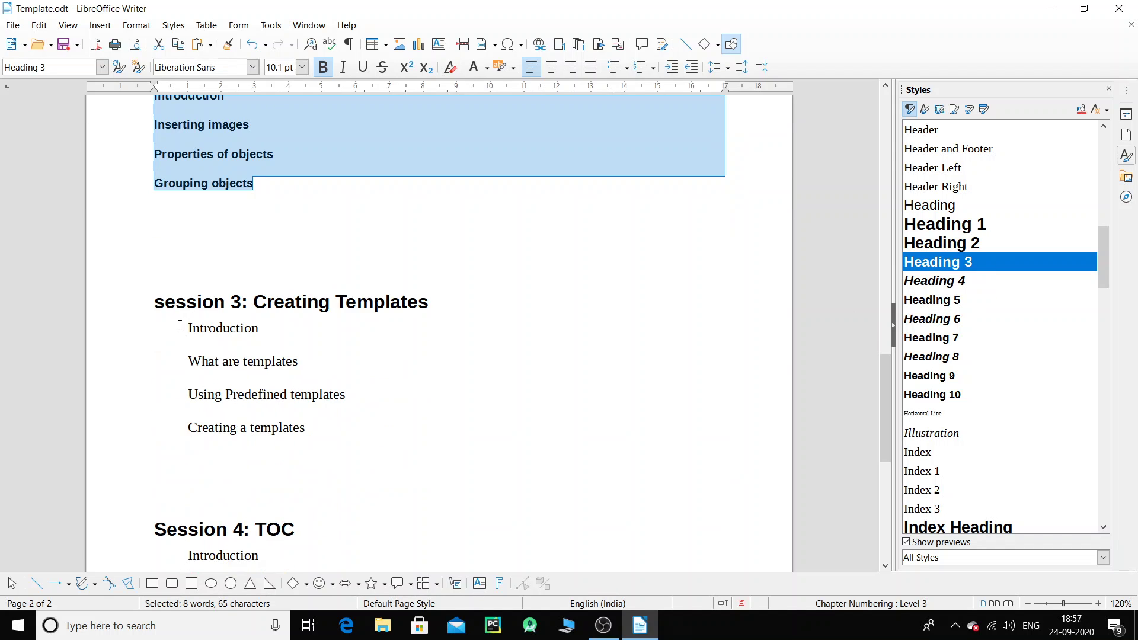
{"action": "left_click_drag", "start_coordinate": [179, 326], "coordinate": [341, 406]}
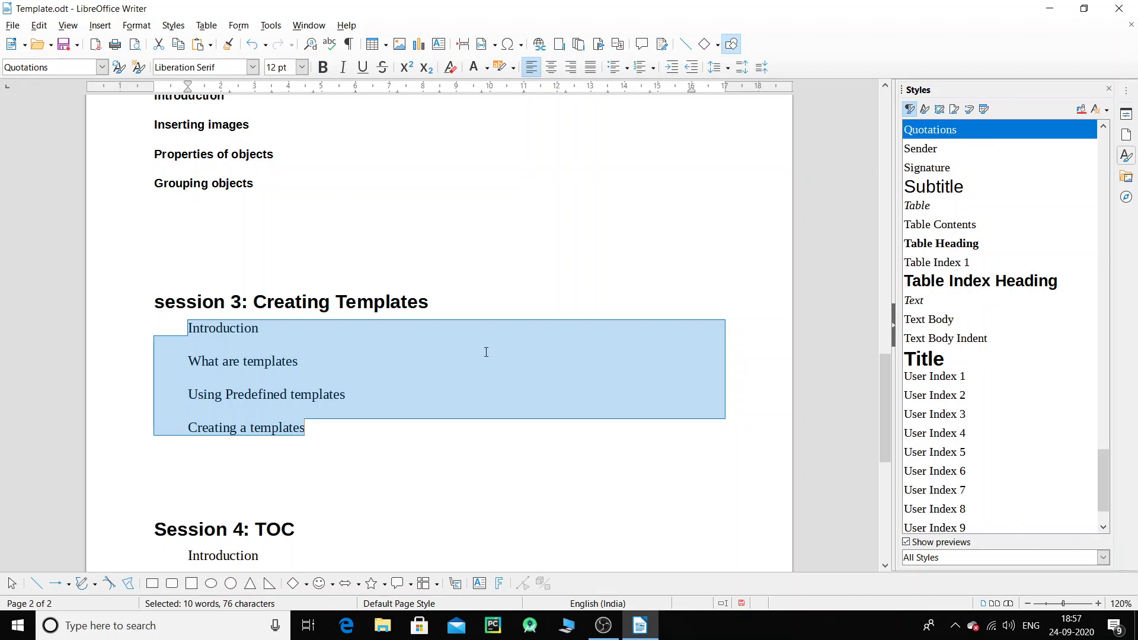
{"action": "left_click_drag", "start_coordinate": [1109, 464], "coordinate": [1111, 264]}
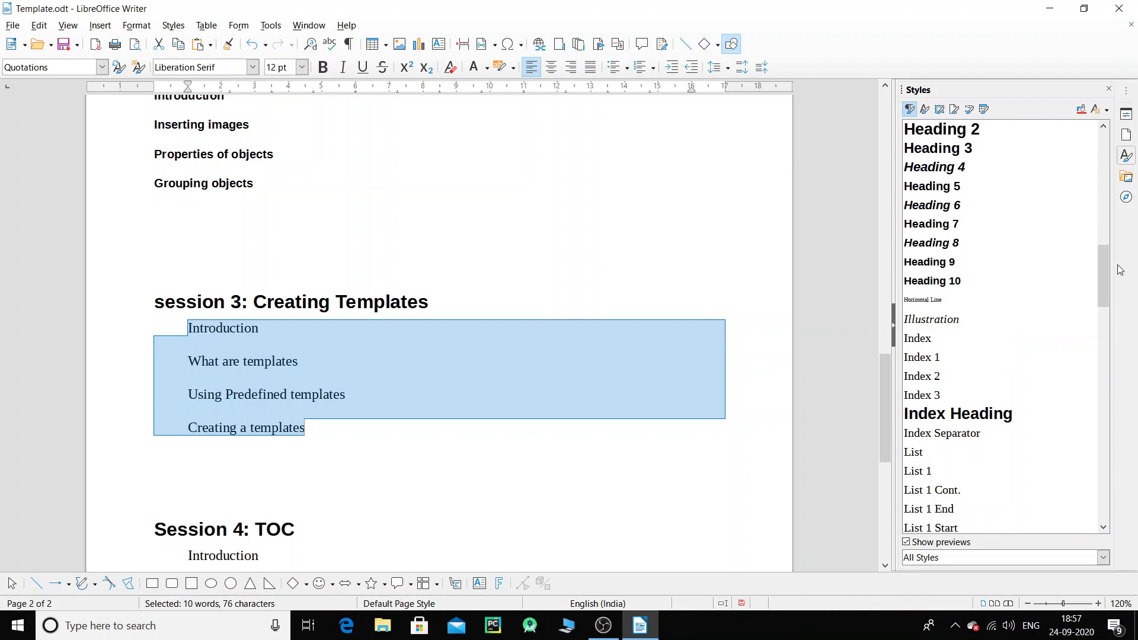
{"action": "double_click", "coordinate": [968, 151]}
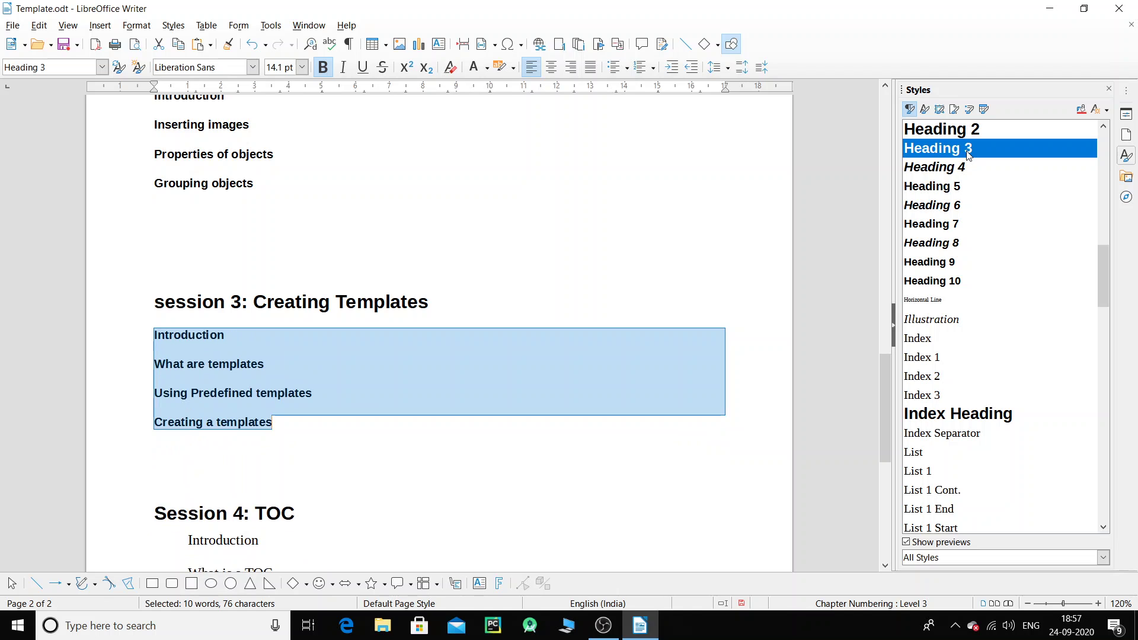
- Apply the Heading 3 style to the four Session 4 subtopics, with a font size of 10.1 pt
{"action": "scroll", "coordinate": [507, 322], "scroll_direction": "down", "scroll_amount": 3}
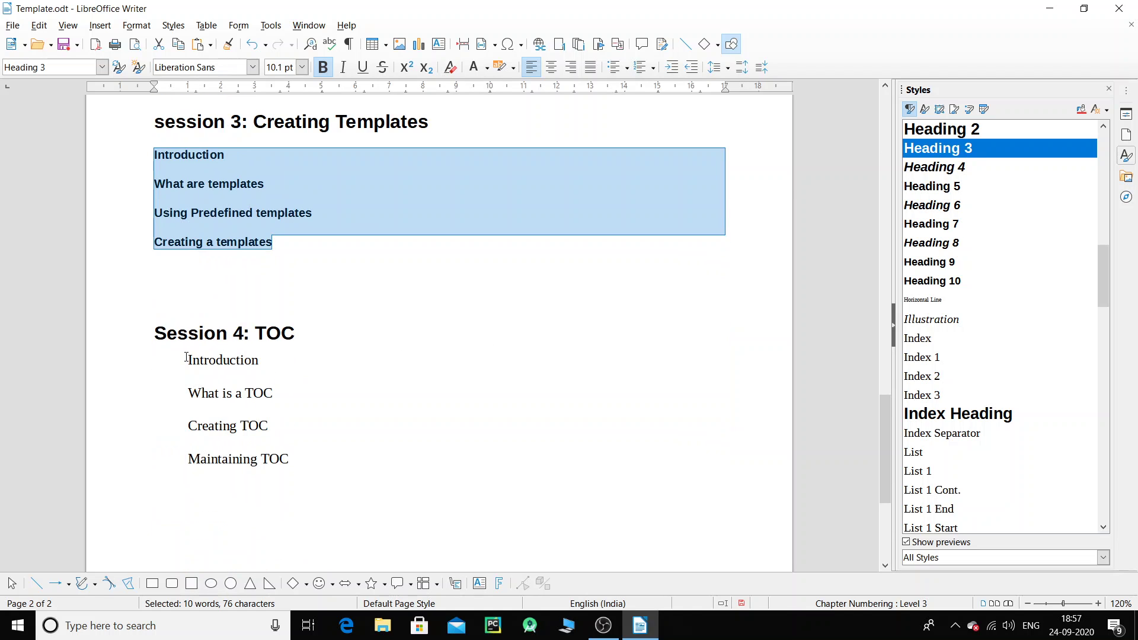
{"action": "left_click_drag", "start_coordinate": [186, 358], "coordinate": [327, 459]}
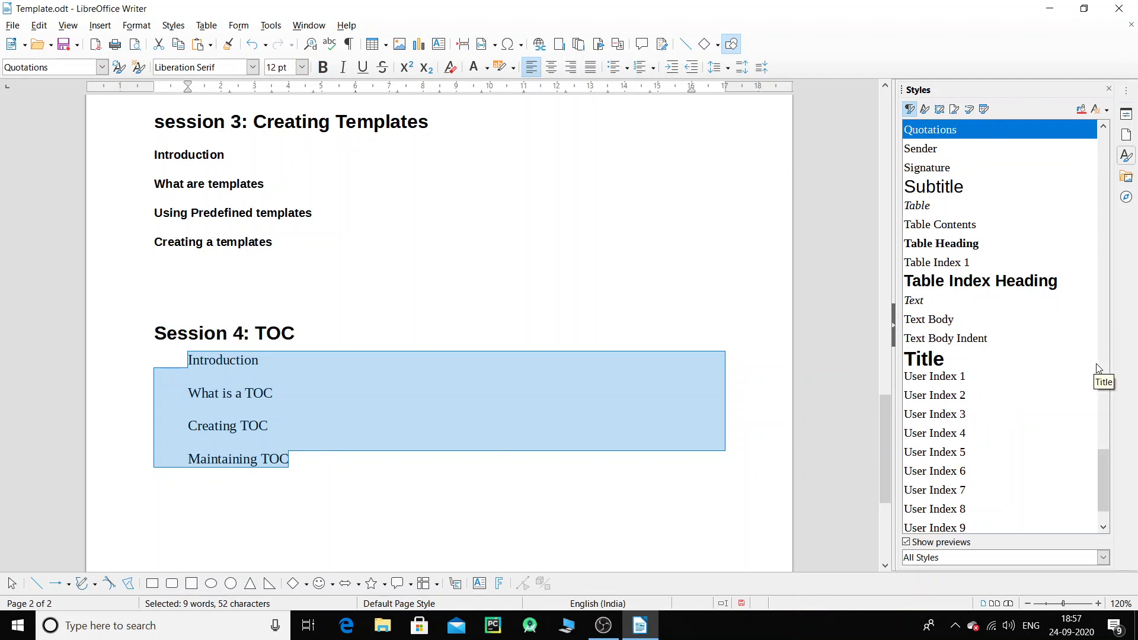
{"action": "scroll", "coordinate": [1108, 393], "scroll_direction": "up", "scroll_amount": 3}
{"action": "scroll", "coordinate": [1107, 394], "scroll_direction": "up", "scroll_amount": 20}
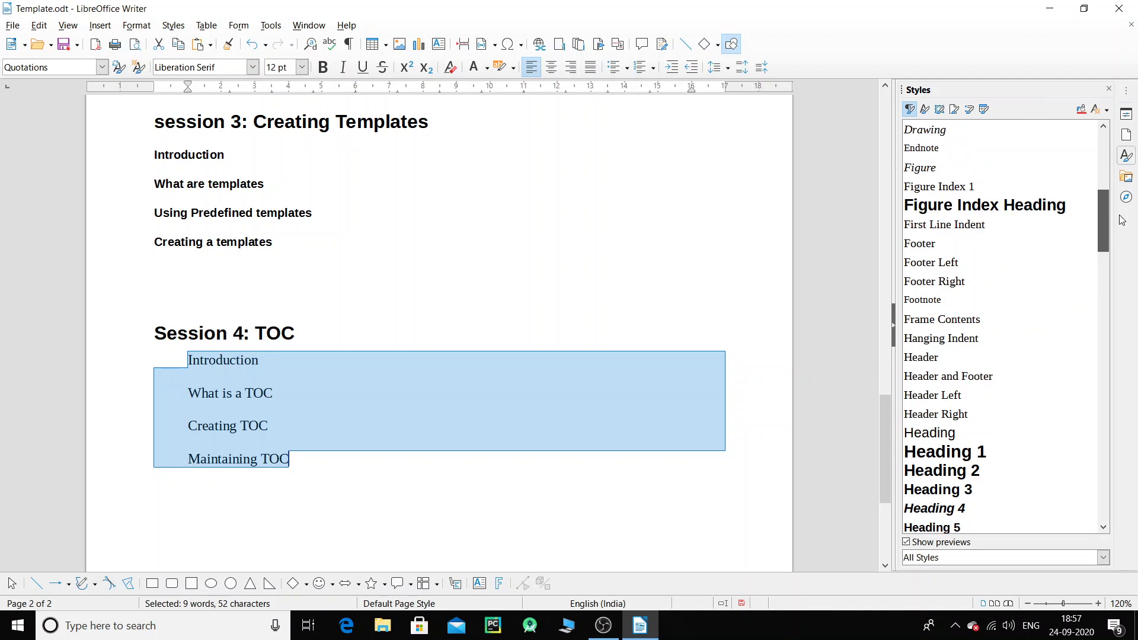
{"action": "scroll", "coordinate": [951, 402], "scroll_direction": "down", "scroll_amount": 2}
{"action": "double_click", "coordinate": [951, 402]}
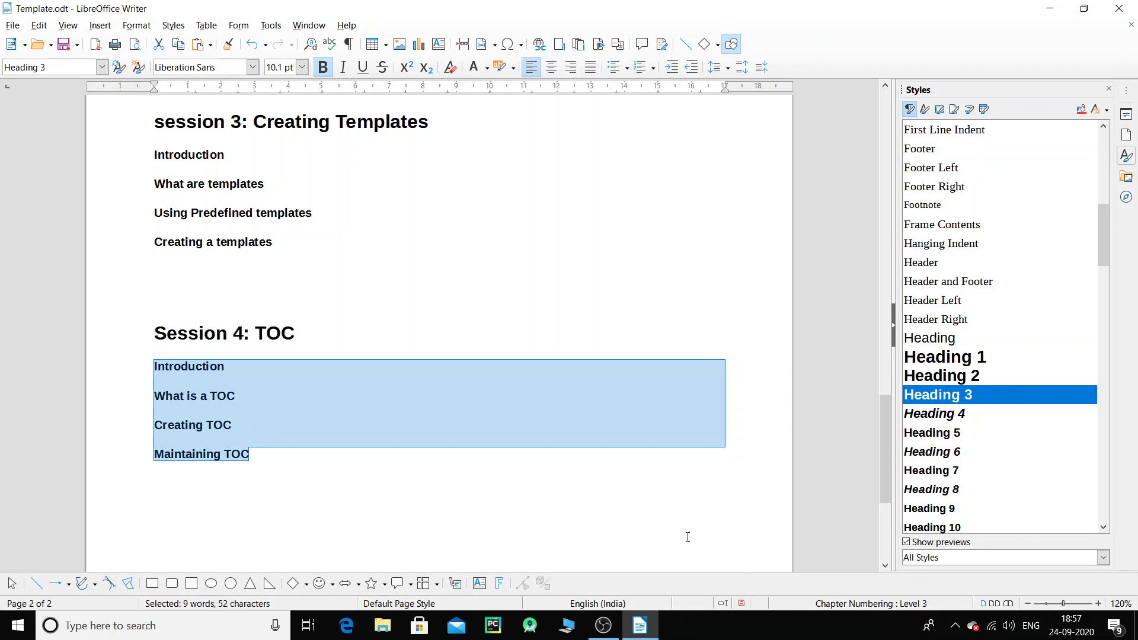
- Insert a table of contents titled "Table of Contents" for the entire document below the My Book title
{"action": "scroll", "coordinate": [685, 504], "scroll_direction": "up", "scroll_amount": 3}
{"action": "scroll", "coordinate": [684, 477], "scroll_direction": "up", "scroll_amount": 20}
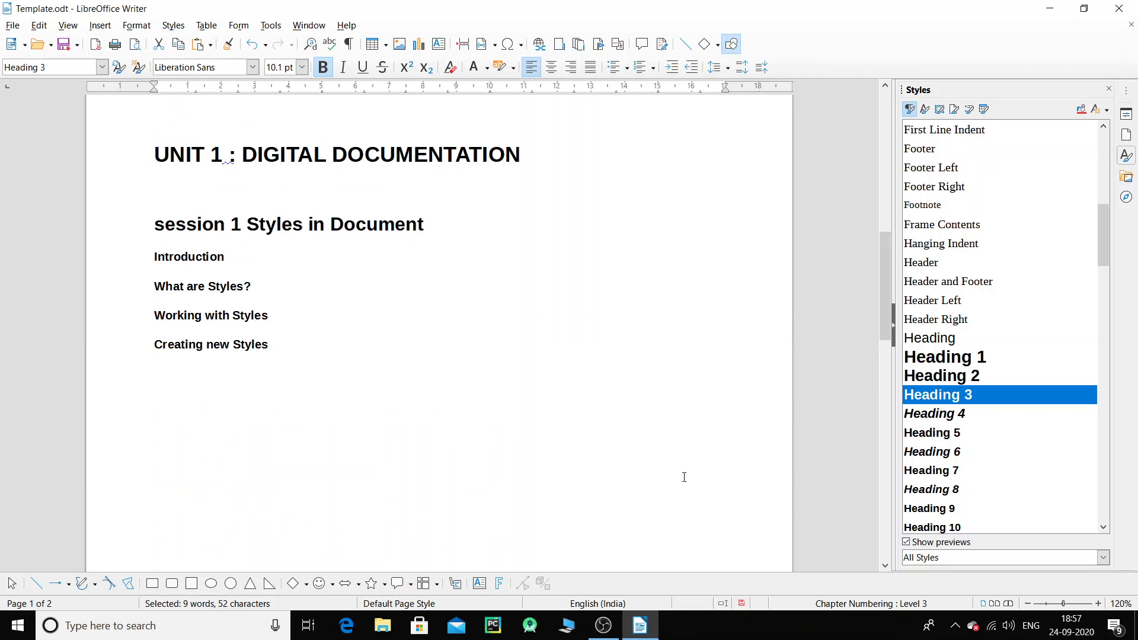
{"action": "scroll", "coordinate": [684, 477], "scroll_direction": "up", "scroll_amount": 5}
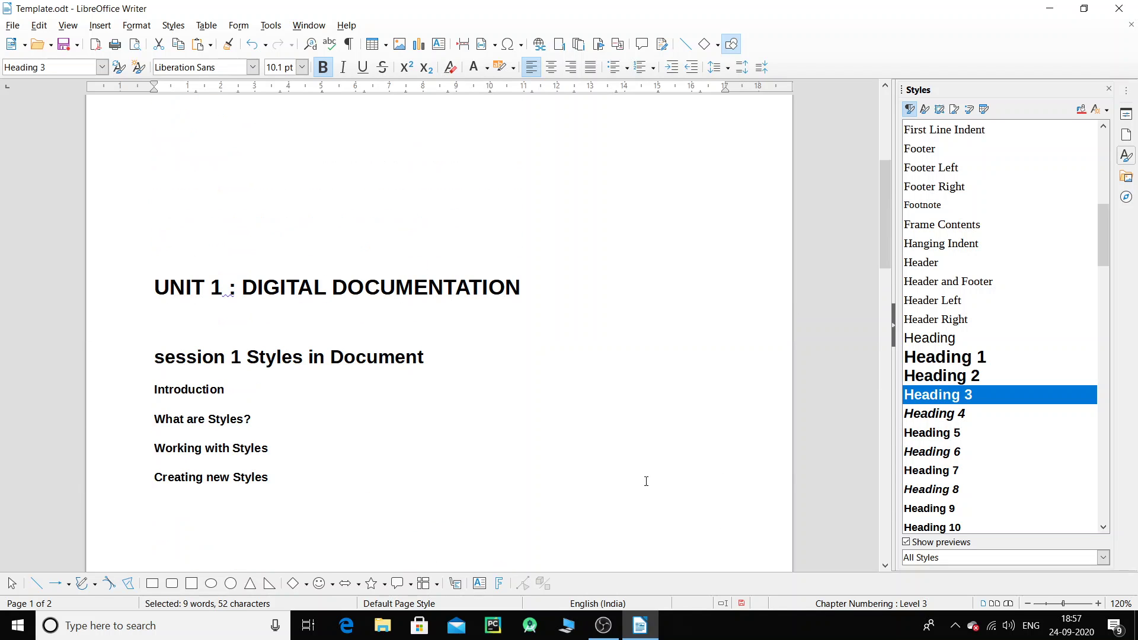
{"action": "scroll", "coordinate": [317, 295], "scroll_direction": "up", "scroll_amount": 10}
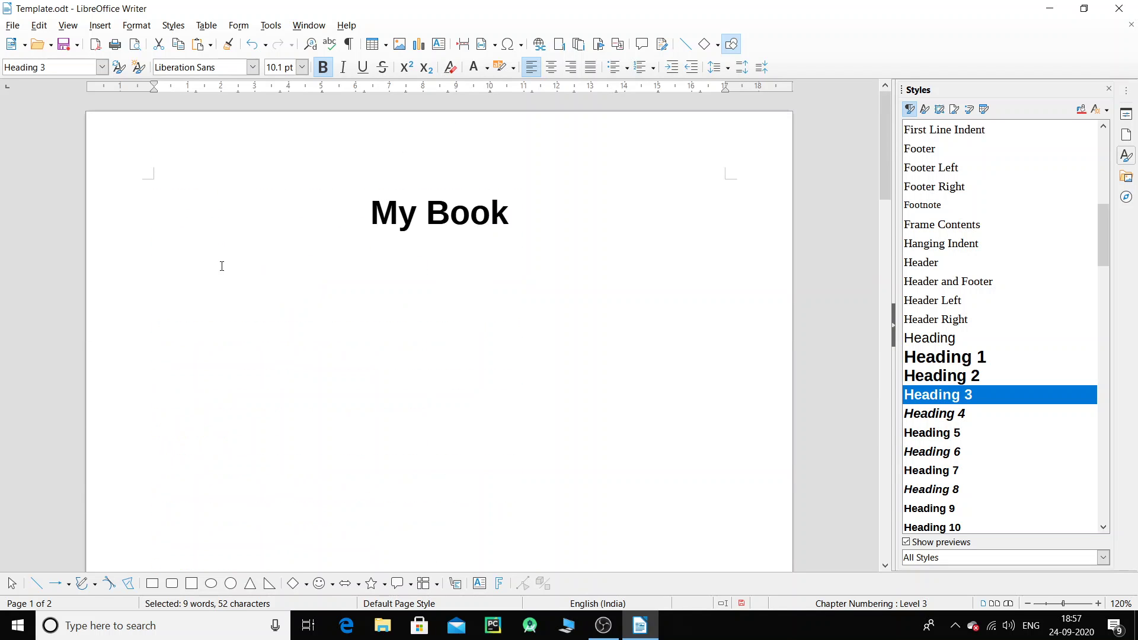
{"action": "left_click", "coordinate": [200, 263]}
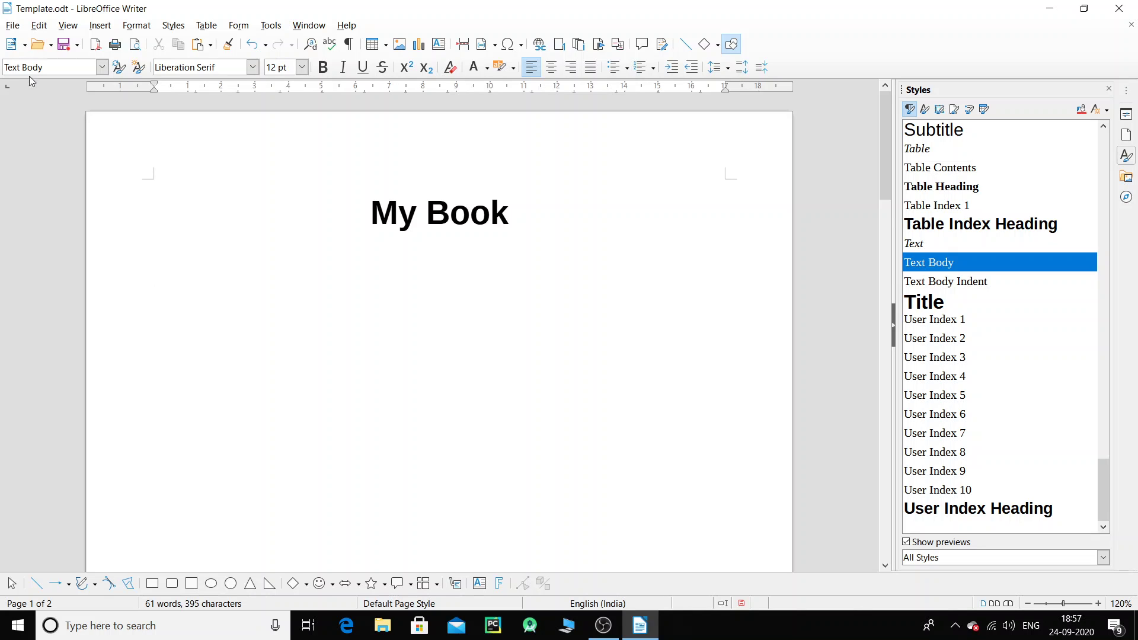
{"action": "left_click", "coordinate": [99, 28]}
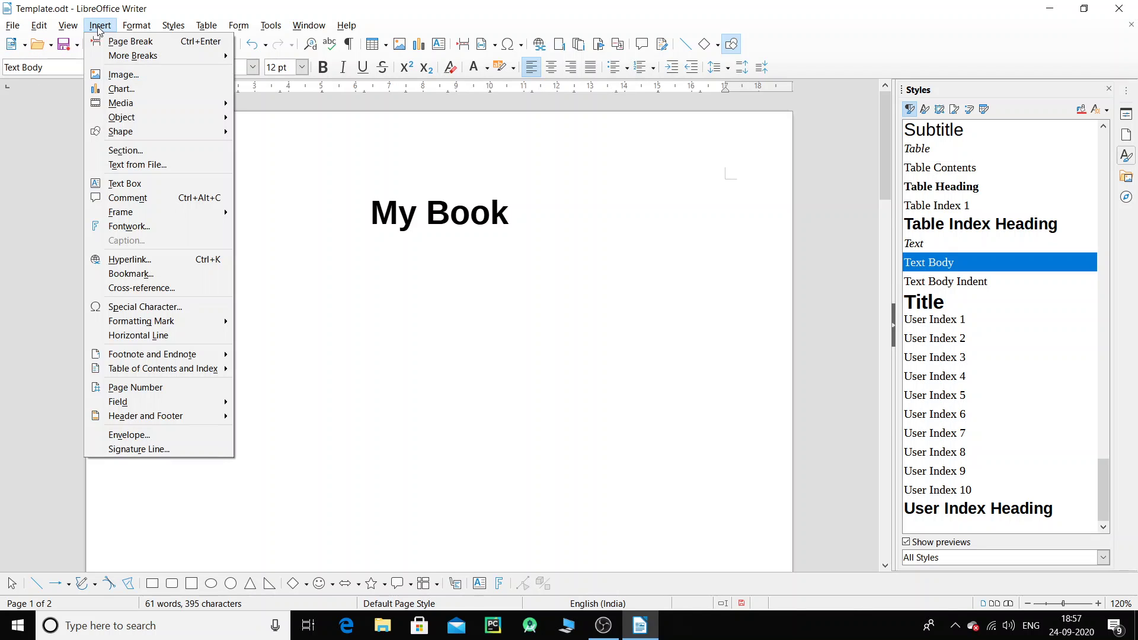
{"action": "mouse_move", "coordinate": [204, 371]}
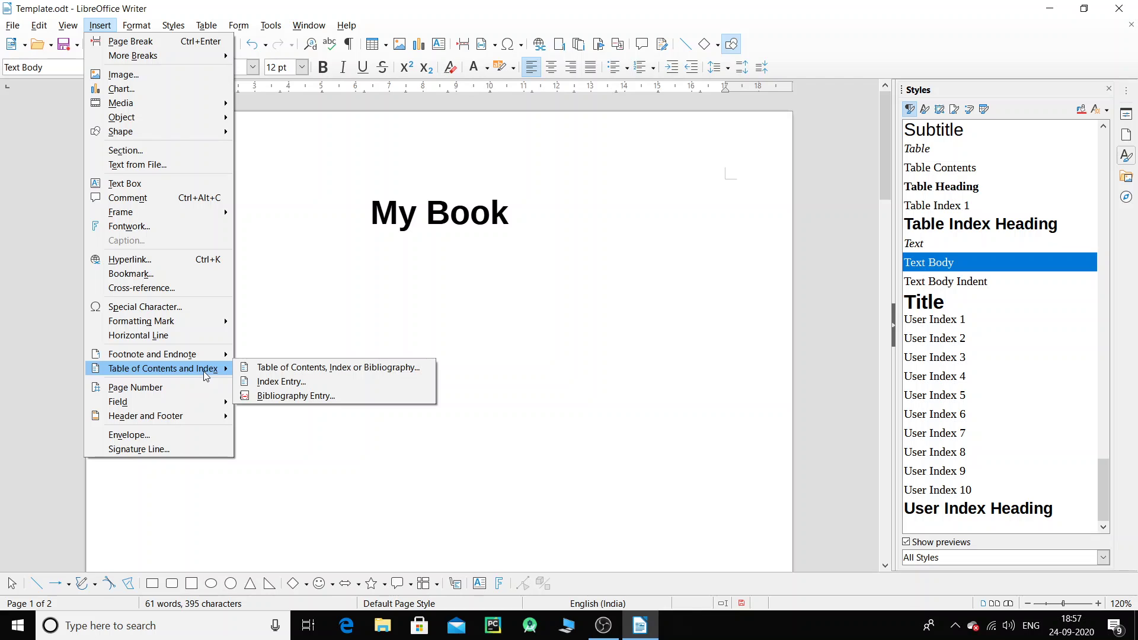
{"action": "left_click", "coordinate": [294, 369]}
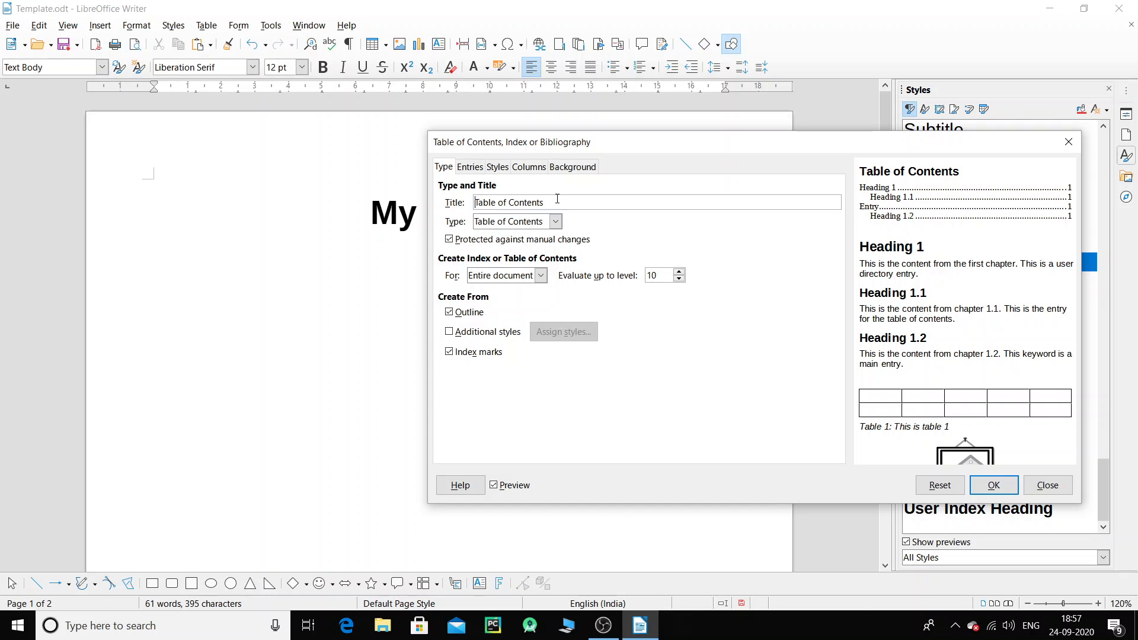
{"action": "left_click_drag", "start_coordinate": [557, 199], "coordinate": [430, 204]}
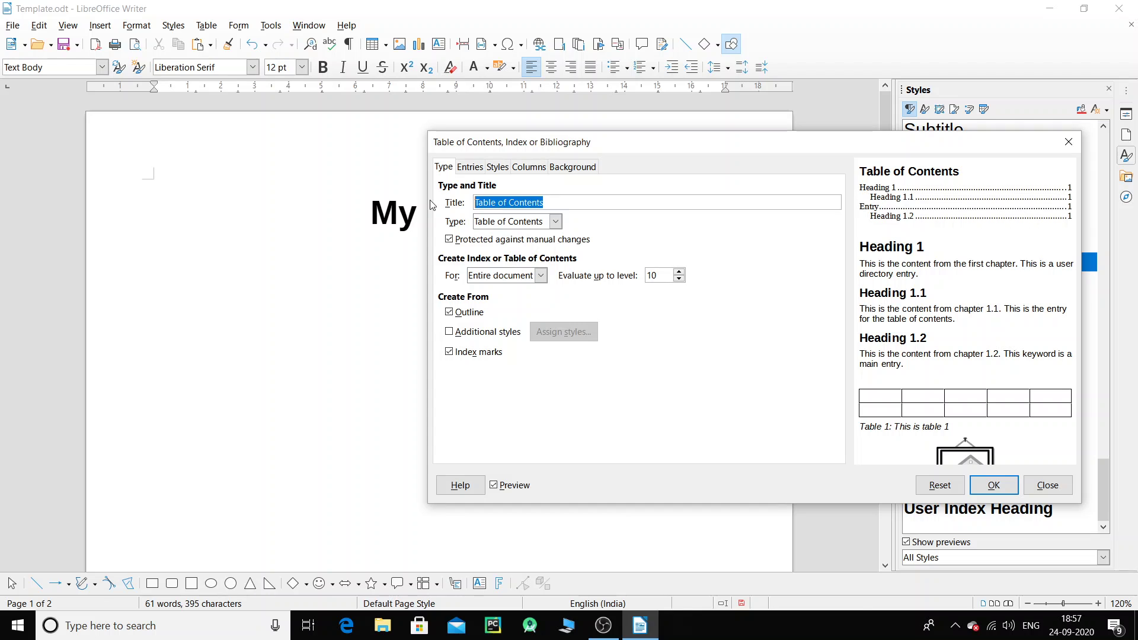
{"action": "left_click", "coordinate": [1009, 492]}
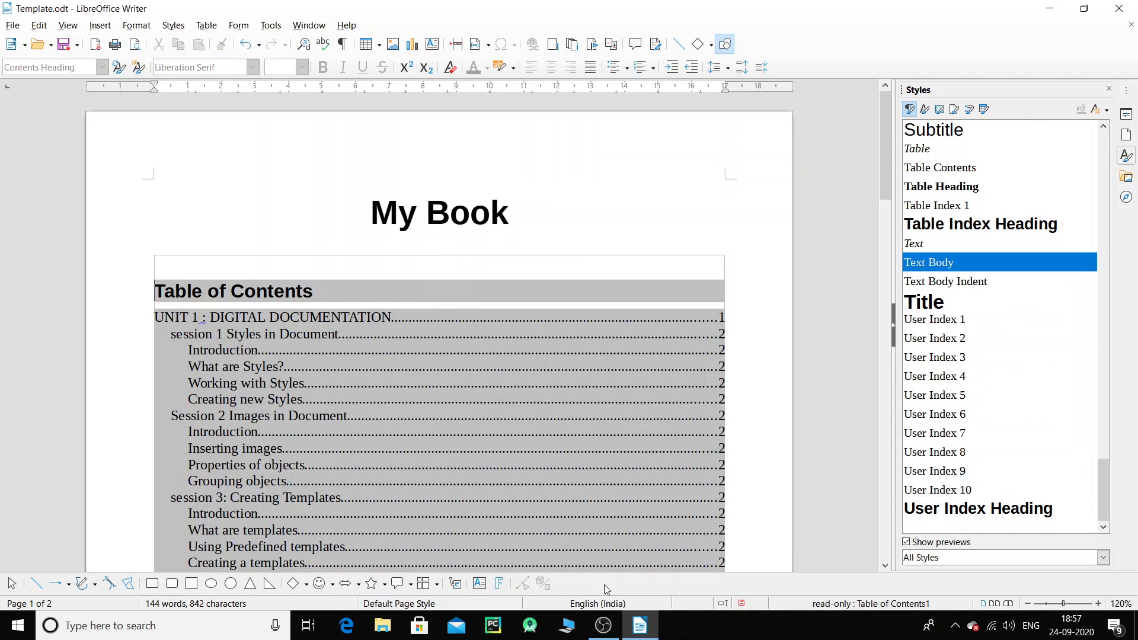
- Review the unit, session and subtopic entries and their indentation levels in the table of contents
{"action": "left_click", "coordinate": [471, 480]}
{"action": "scroll", "coordinate": [464, 427], "scroll_direction": "down", "scroll_amount": 3}
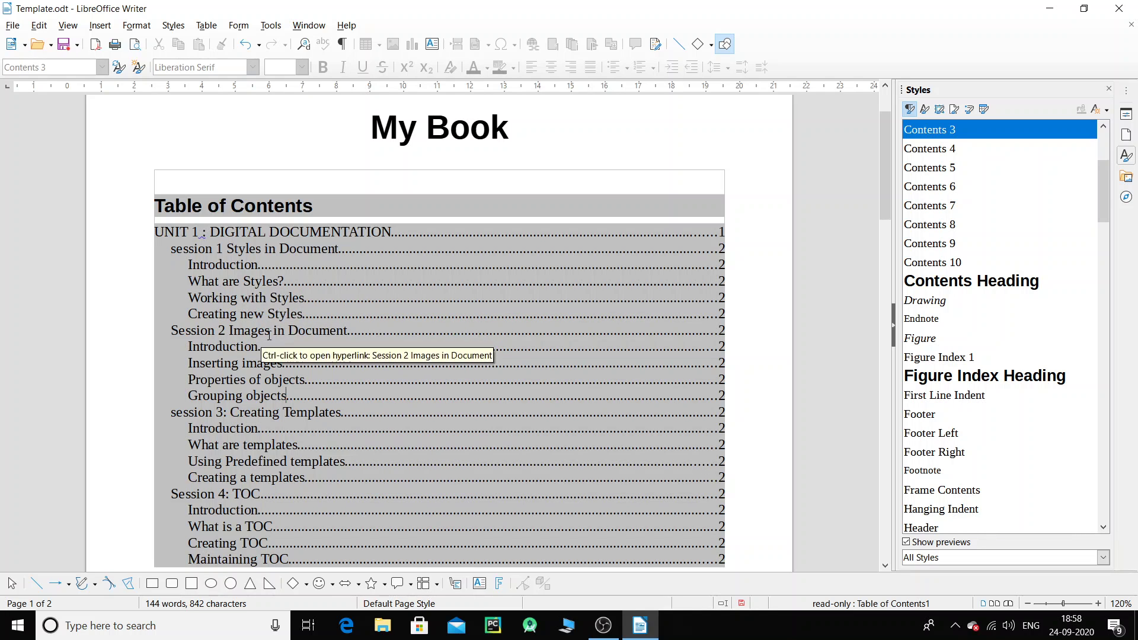
{"action": "scroll", "coordinate": [284, 337], "scroll_direction": "down", "scroll_amount": 3}
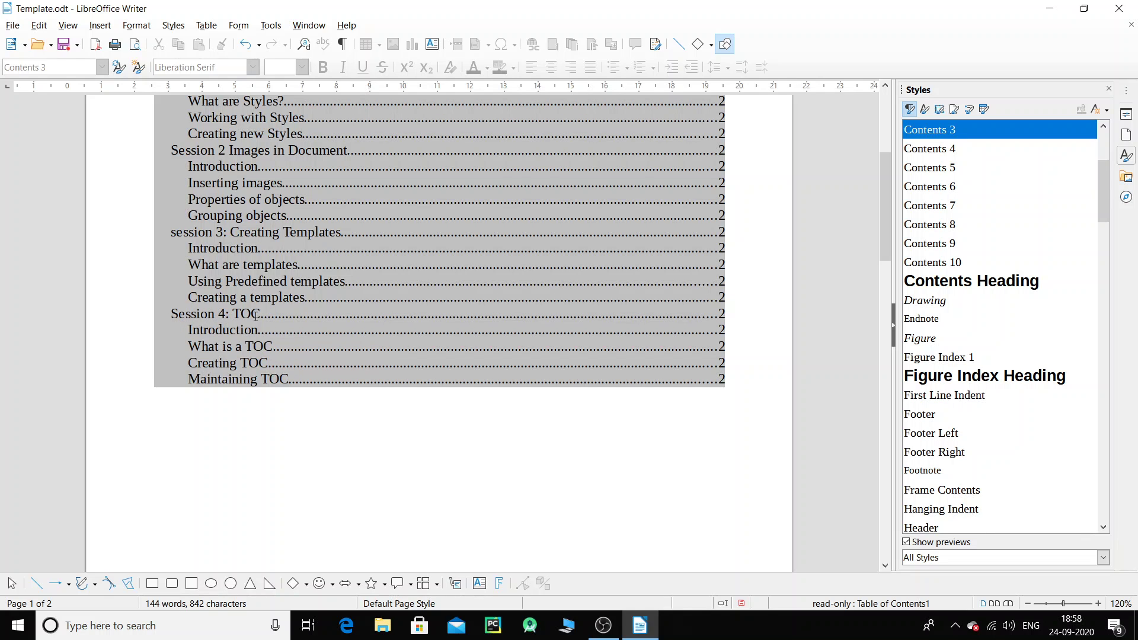
{"action": "scroll", "coordinate": [362, 387], "scroll_direction": "up", "scroll_amount": 2}
{"action": "scroll", "coordinate": [363, 387], "scroll_direction": "up", "scroll_amount": 1}
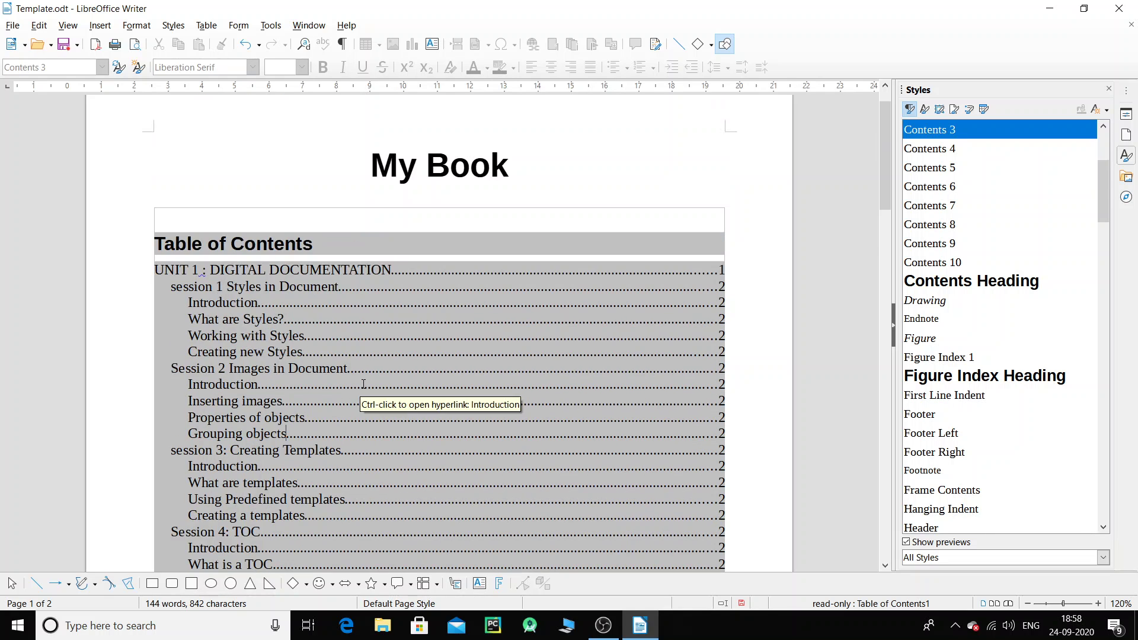
{"action": "scroll", "coordinate": [363, 385], "scroll_direction": "down", "scroll_amount": 1}
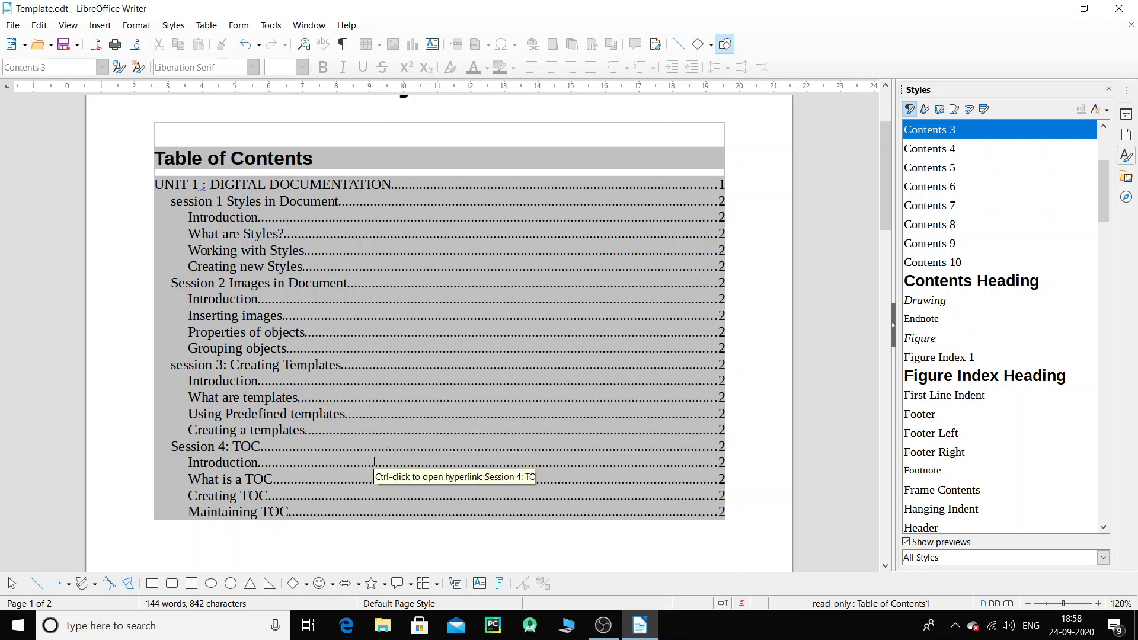
- Compare the pages of the UNIT 1 heading, sessions and subtopics with the page numbers in the table of contents
{"action": "scroll", "coordinate": [376, 460], "scroll_direction": "down", "scroll_amount": 10}
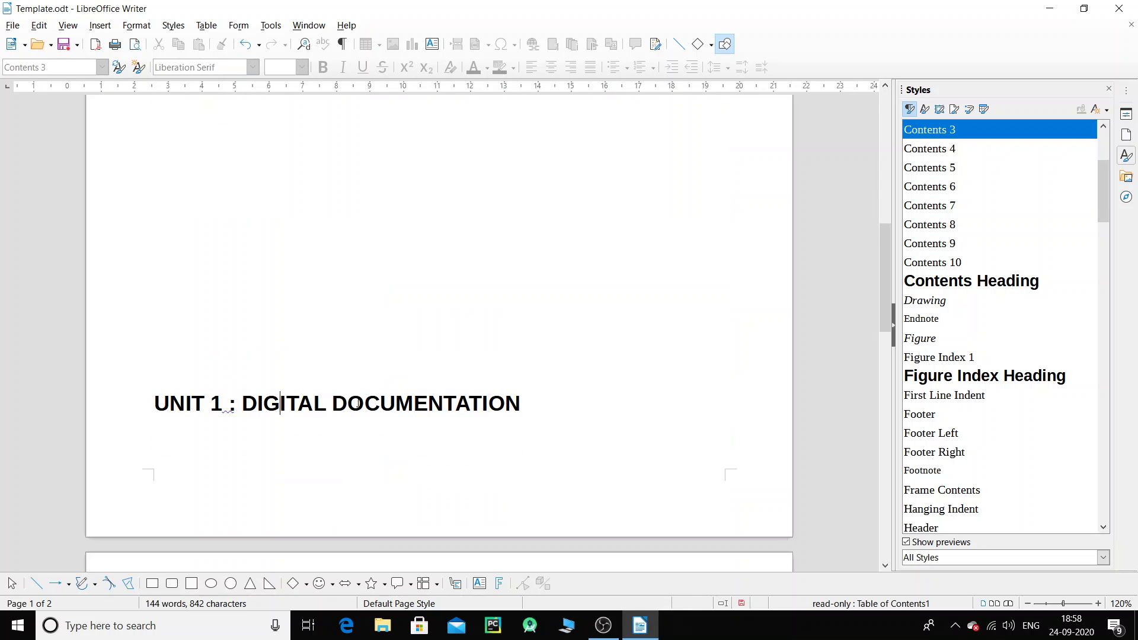
{"action": "left_click_drag", "start_coordinate": [148, 417], "coordinate": [551, 409]}
{"action": "scroll", "coordinate": [551, 411], "scroll_direction": "down", "scroll_amount": 5}
{"action": "scroll", "coordinate": [551, 411], "scroll_direction": "down", "scroll_amount": 10}
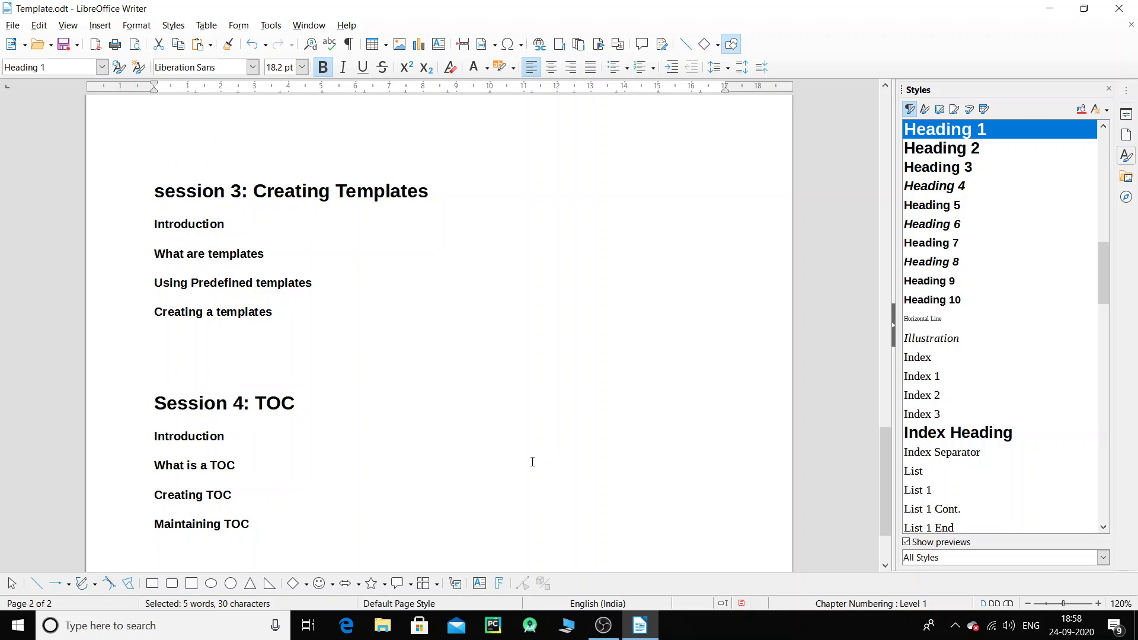
{"action": "scroll", "coordinate": [532, 461], "scroll_direction": "up", "scroll_amount": 15}
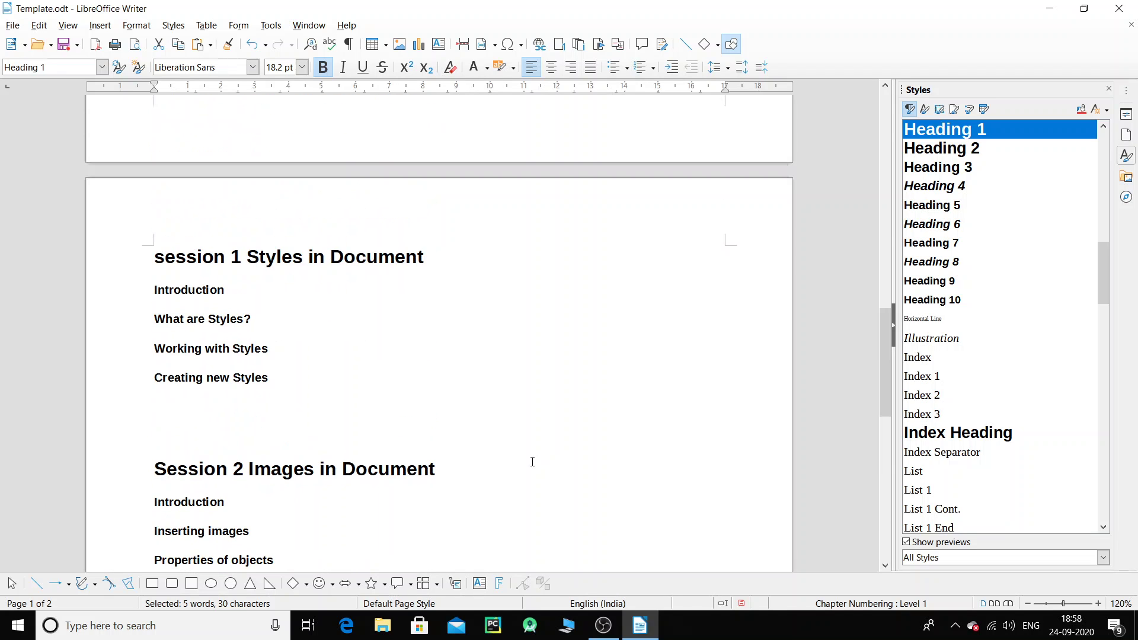
{"action": "scroll", "coordinate": [533, 462], "scroll_direction": "up", "scroll_amount": 10}
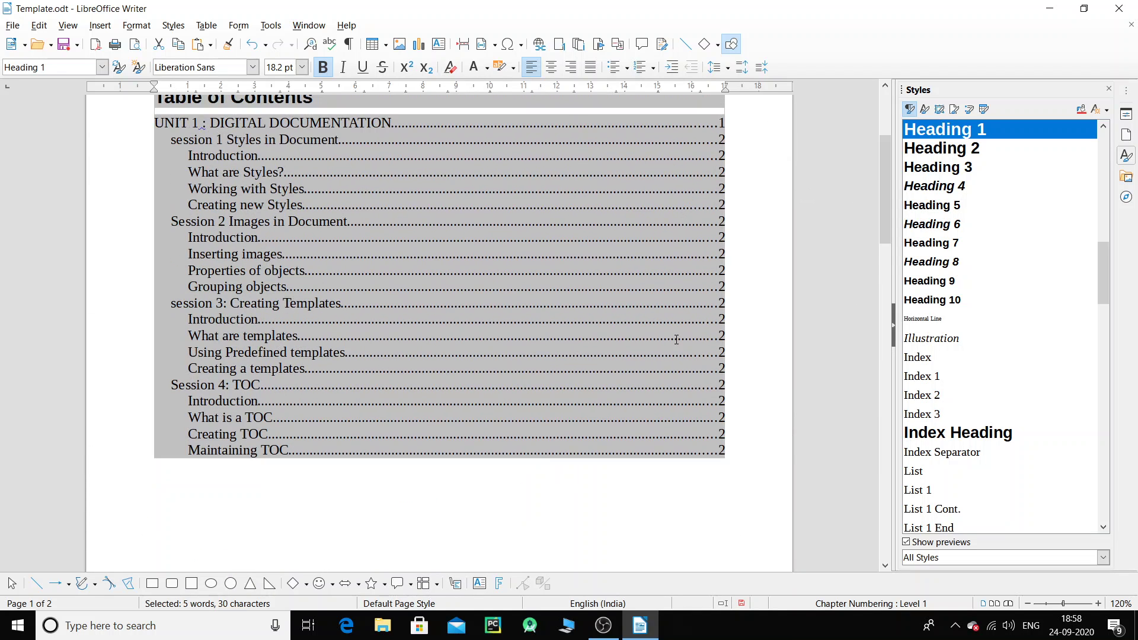
{"action": "scroll", "coordinate": [699, 359], "scroll_direction": "down", "scroll_amount": 15}
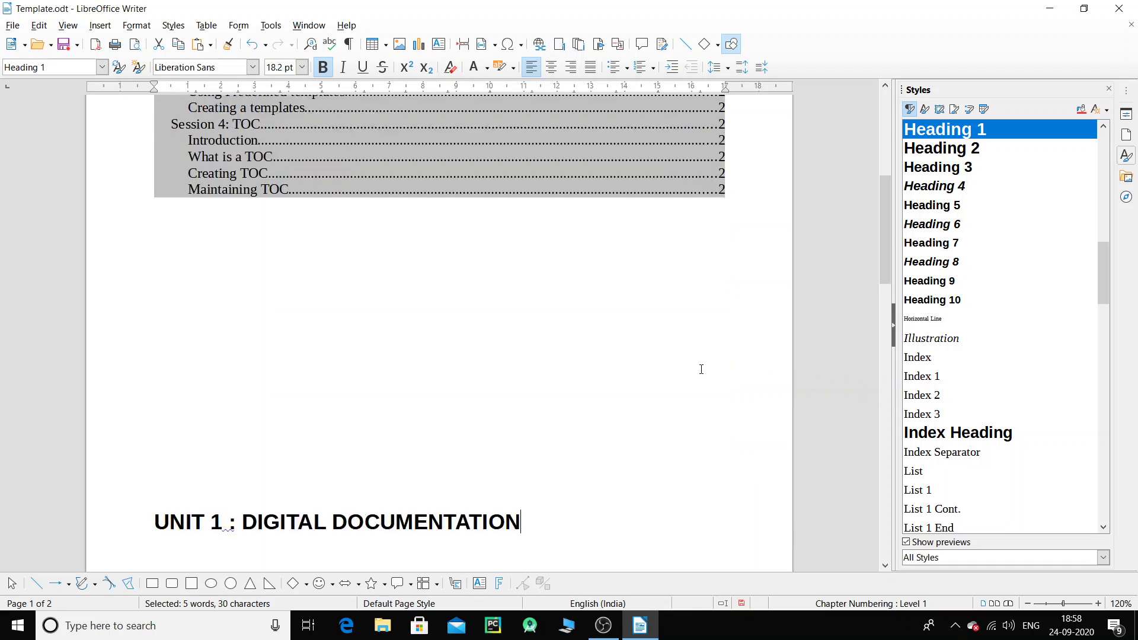
{"action": "scroll", "coordinate": [318, 467], "scroll_direction": "down", "scroll_amount": 3}
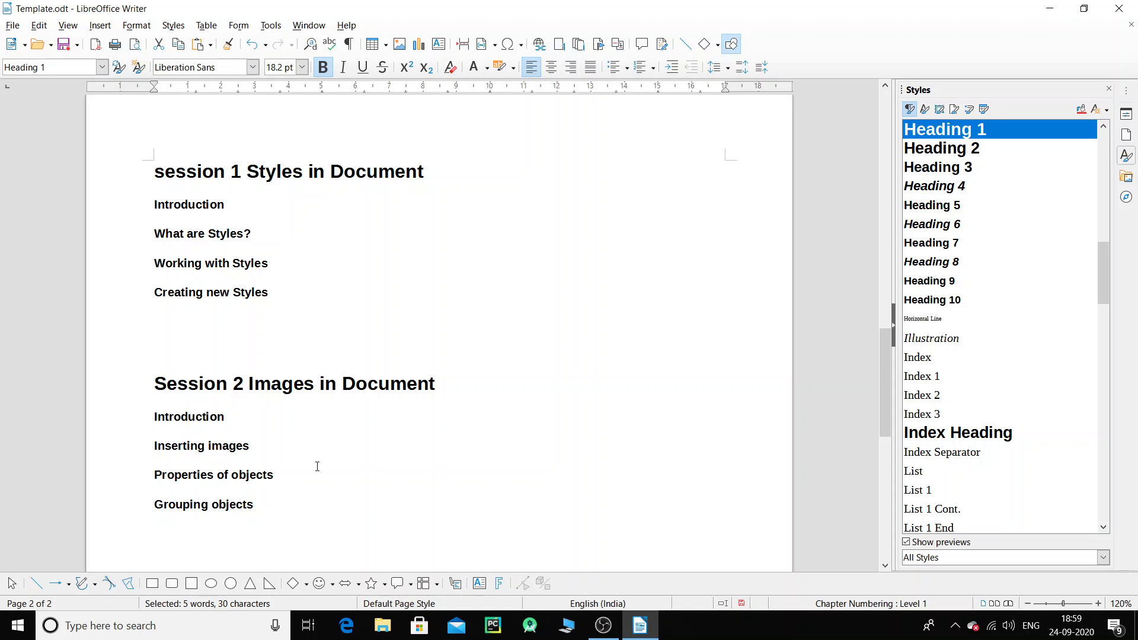
{"action": "scroll", "coordinate": [317, 467], "scroll_direction": "up", "scroll_amount": 15}
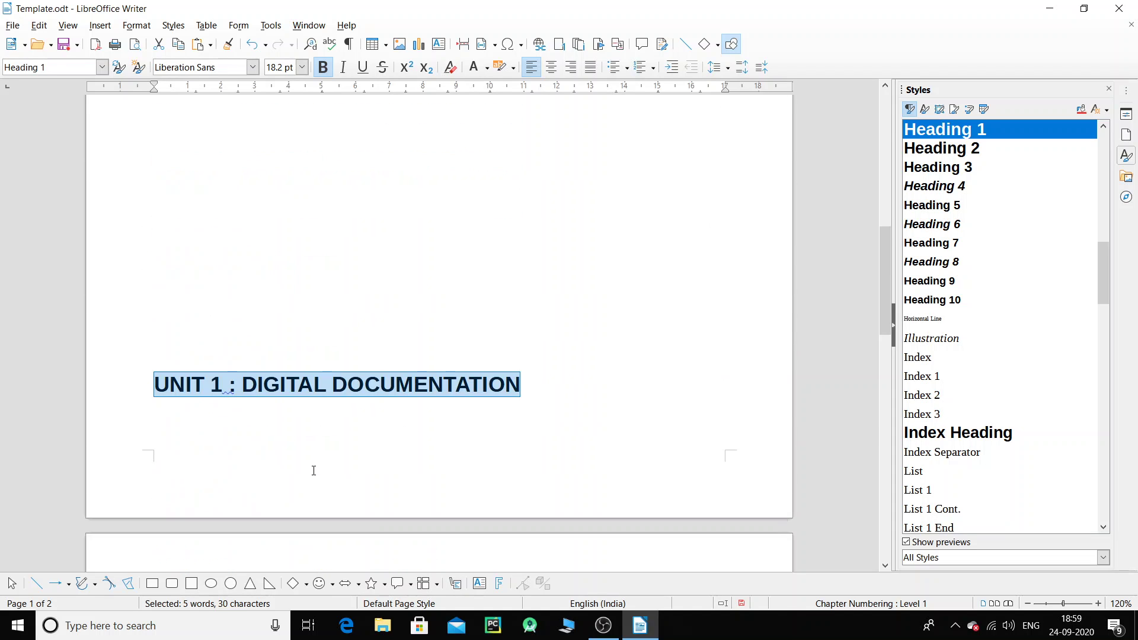
{"action": "scroll", "coordinate": [312, 470], "scroll_direction": "up", "scroll_amount": 5}
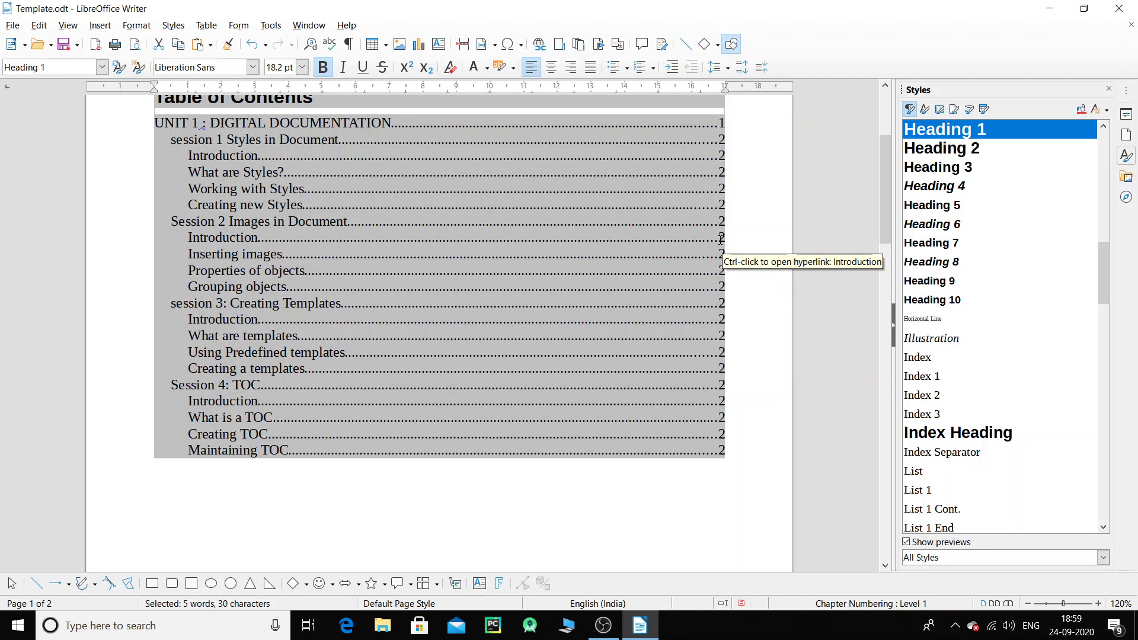
{"action": "scroll", "coordinate": [435, 451], "scroll_direction": "up", "scroll_amount": 5}
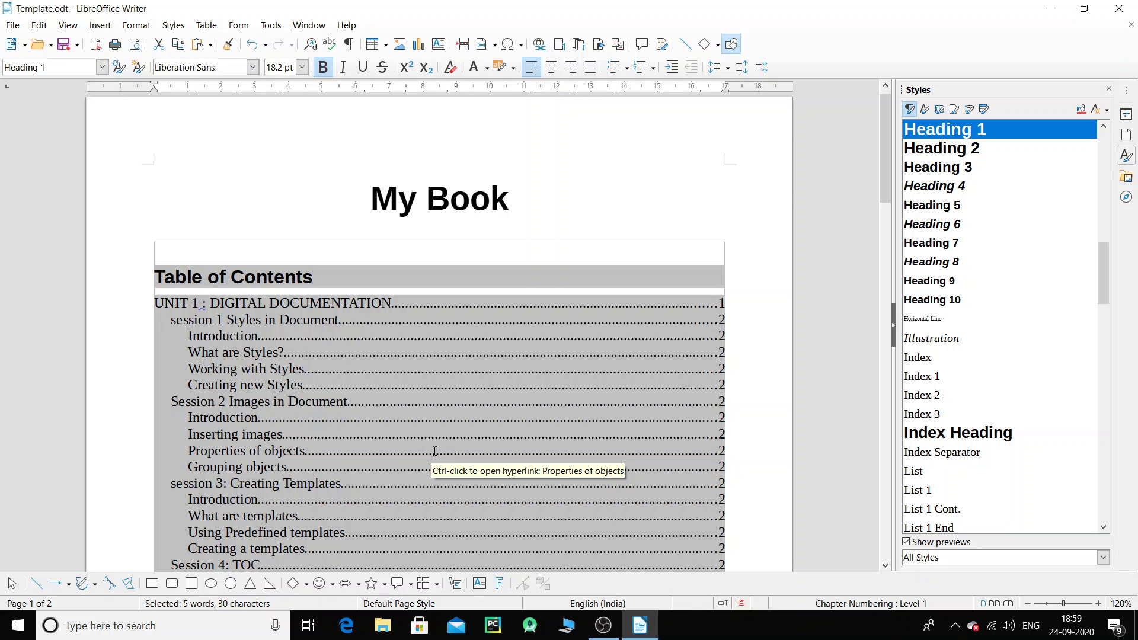
{"action": "scroll", "coordinate": [434, 451], "scroll_direction": "down", "scroll_amount": 4}
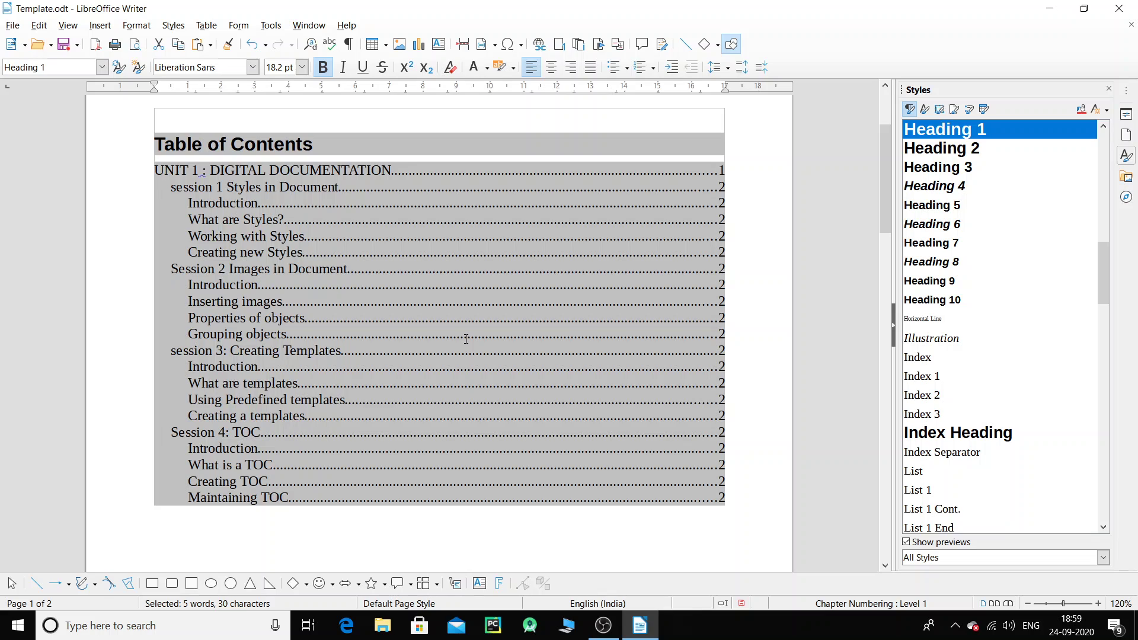
{"action": "scroll", "coordinate": [465, 339], "scroll_direction": "down", "scroll_amount": 4}
{"action": "scroll", "coordinate": [465, 339], "scroll_direction": "down", "scroll_amount": 4}
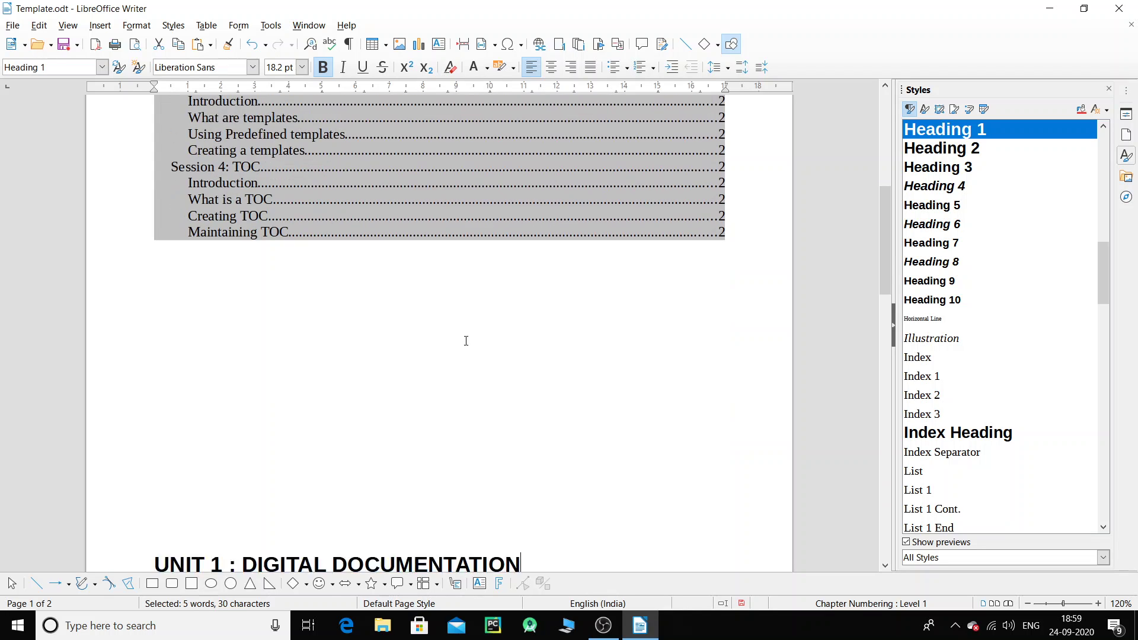
{"action": "scroll", "coordinate": [466, 341], "scroll_direction": "down", "scroll_amount": 12}
{"action": "scroll", "coordinate": [466, 342], "scroll_direction": "down", "scroll_amount": 4}
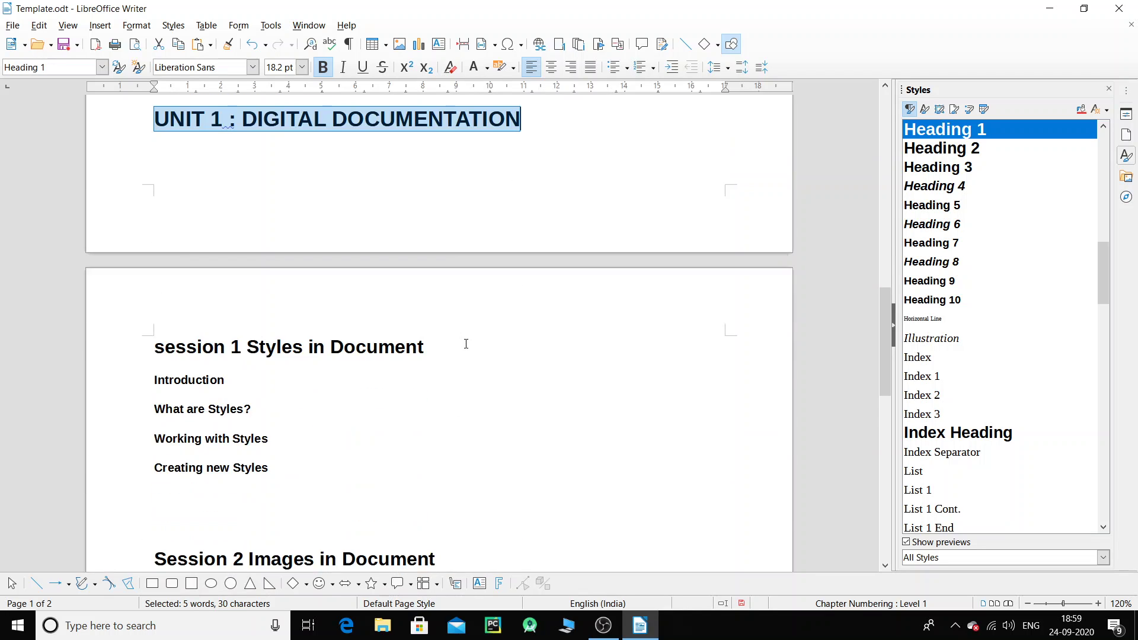
{"action": "left_click_drag", "start_coordinate": [155, 294], "coordinate": [292, 369]}
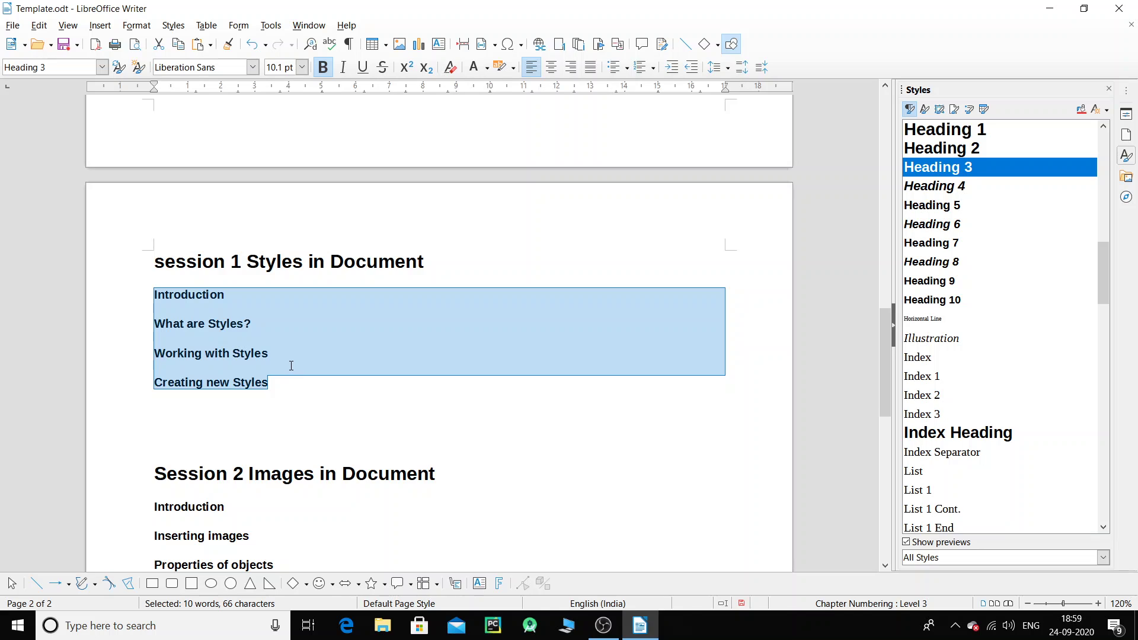
{"action": "left_click", "coordinate": [291, 366]}
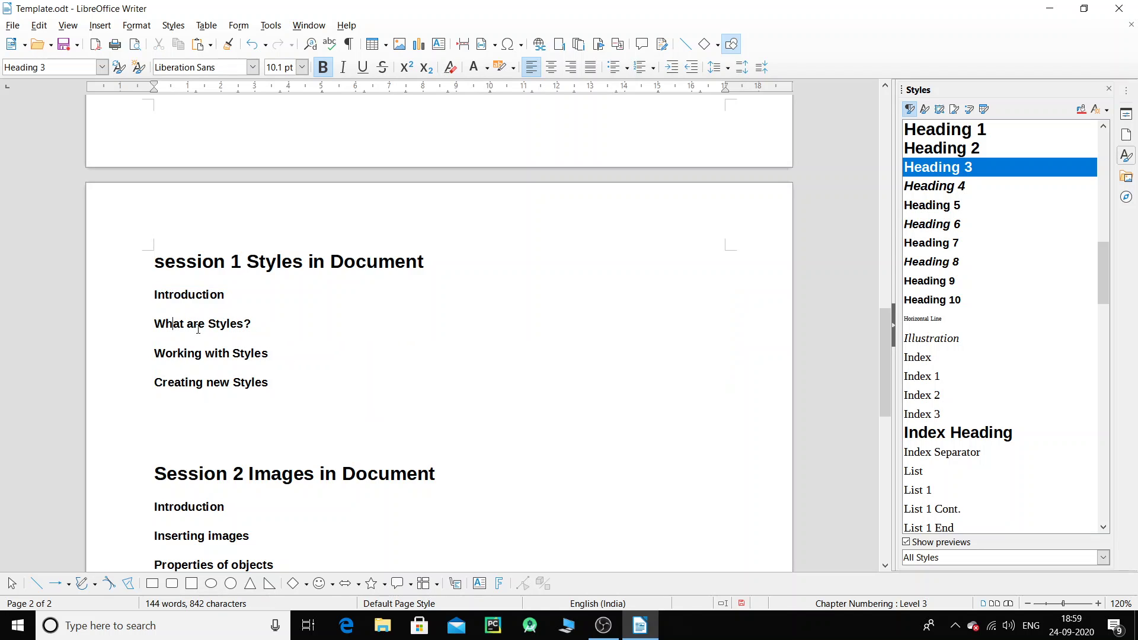
{"action": "left_click_drag", "start_coordinate": [159, 295], "coordinate": [280, 389]}
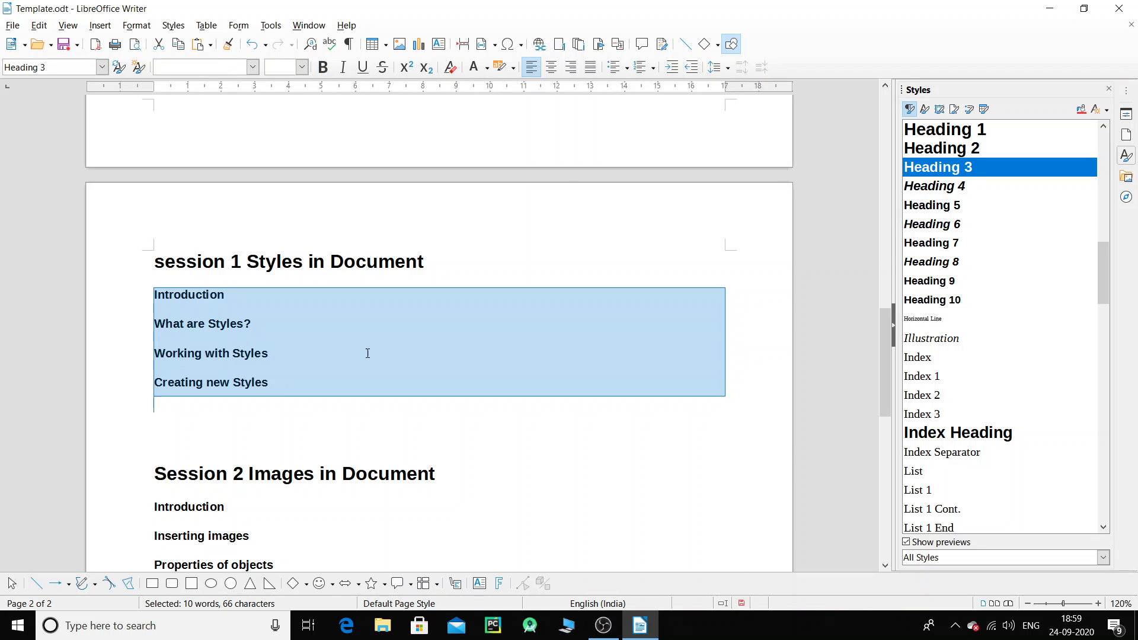
{"action": "left_click", "coordinate": [653, 72]}
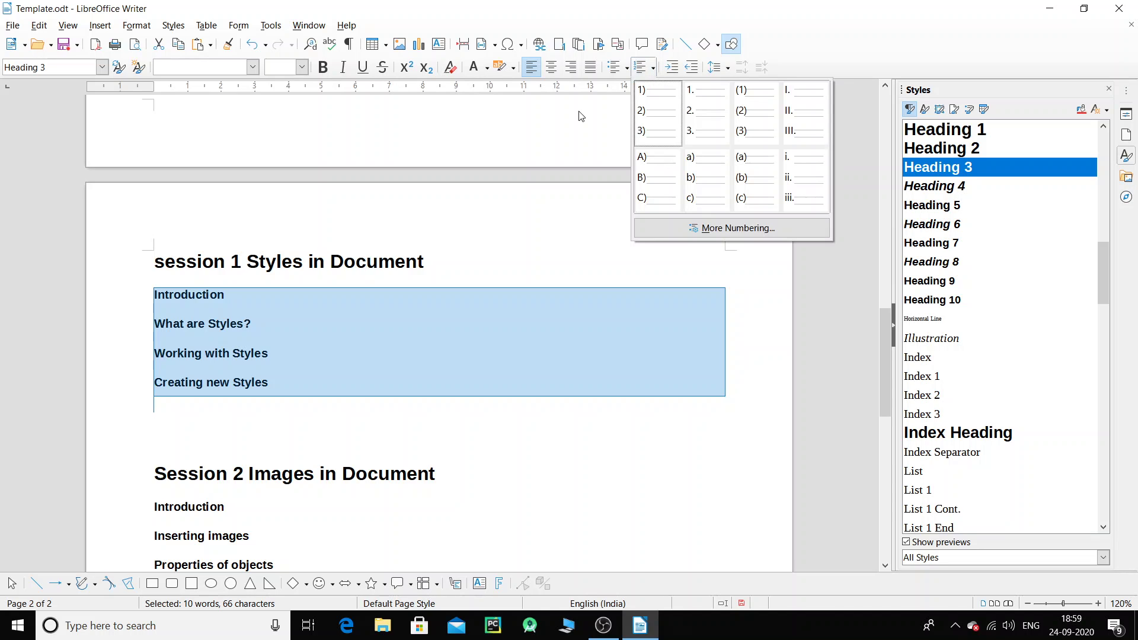
{"action": "left_click", "coordinate": [653, 71]}
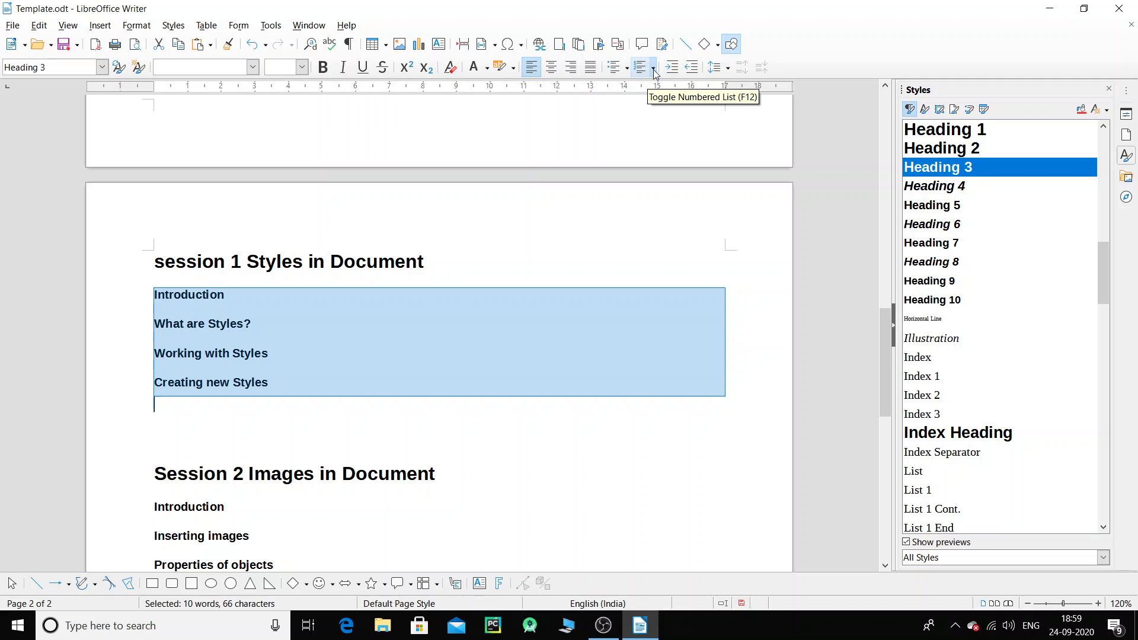
{"action": "left_click", "coordinate": [654, 70]}
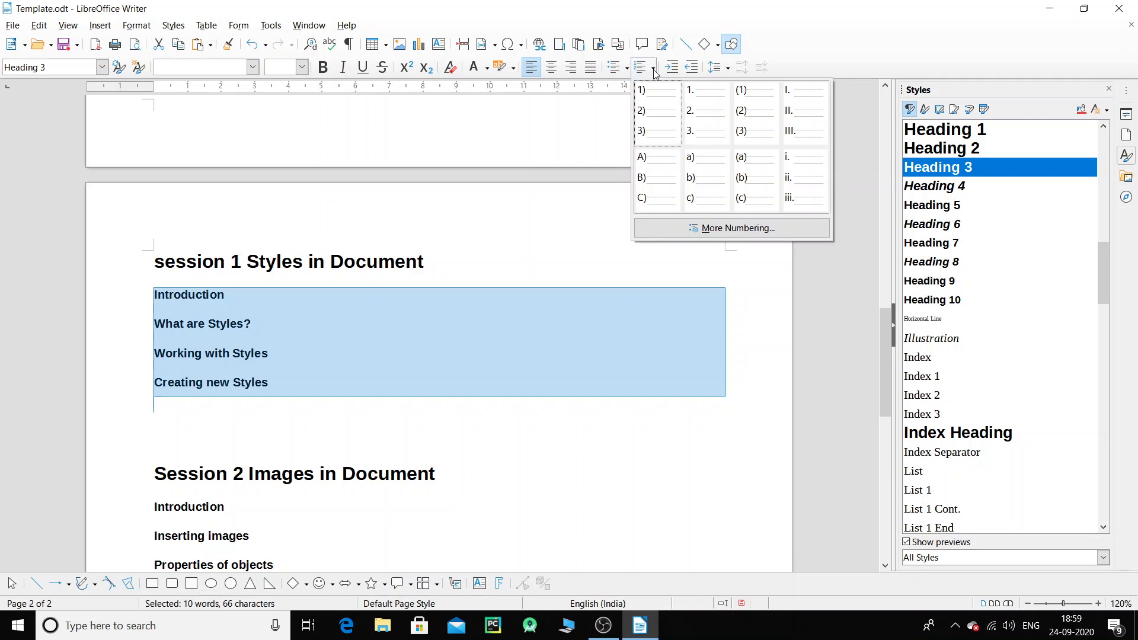
{"action": "left_click", "coordinate": [724, 236]}
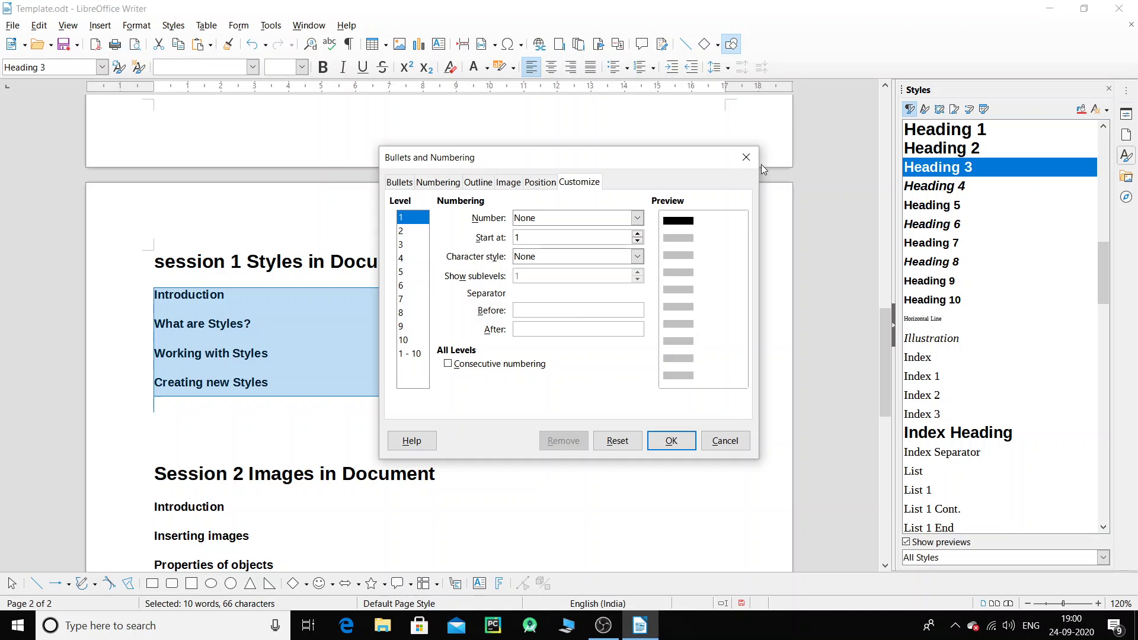
{"action": "left_click", "coordinate": [746, 158]}
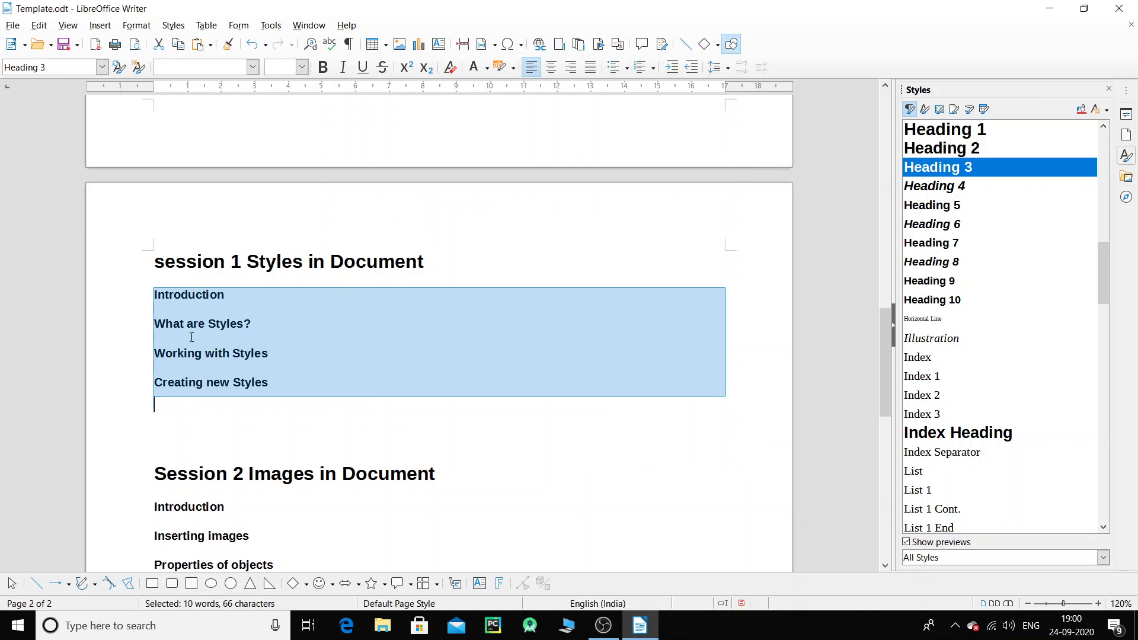
- Check the heading styles and numbering levels of the UNIT 1 heading, the Session 1 and 2 headings, and their subtopics
{"action": "left_click", "coordinate": [206, 356]}
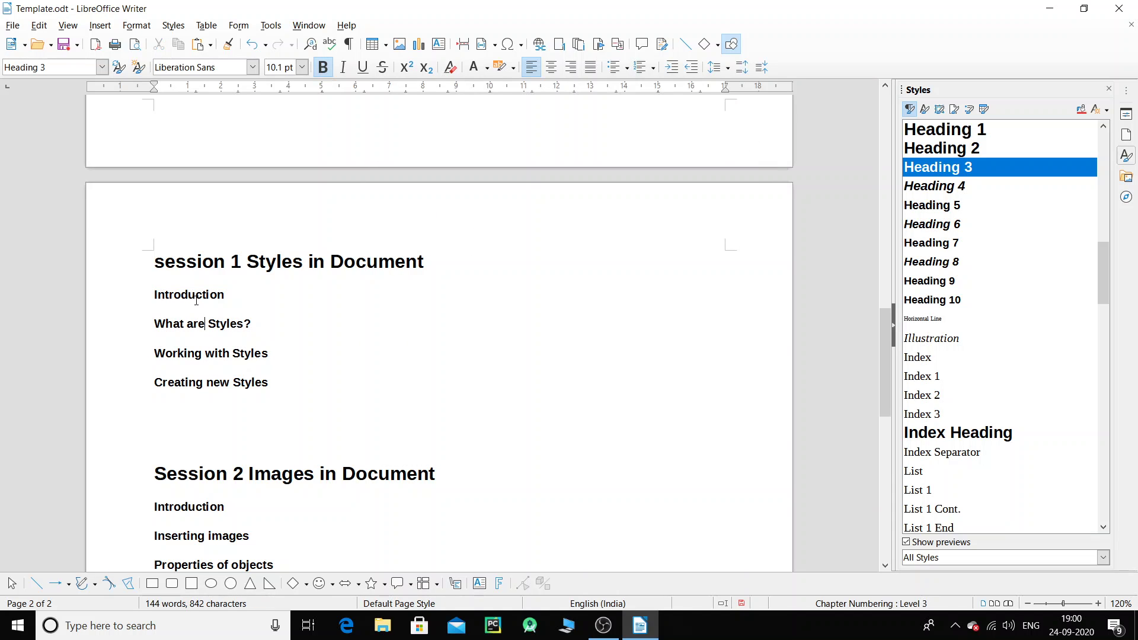
{"action": "scroll", "coordinate": [559, 314], "scroll_direction": "up", "scroll_amount": 3}
{"action": "scroll", "coordinate": [309, 296], "scroll_direction": "down", "scroll_amount": 4}
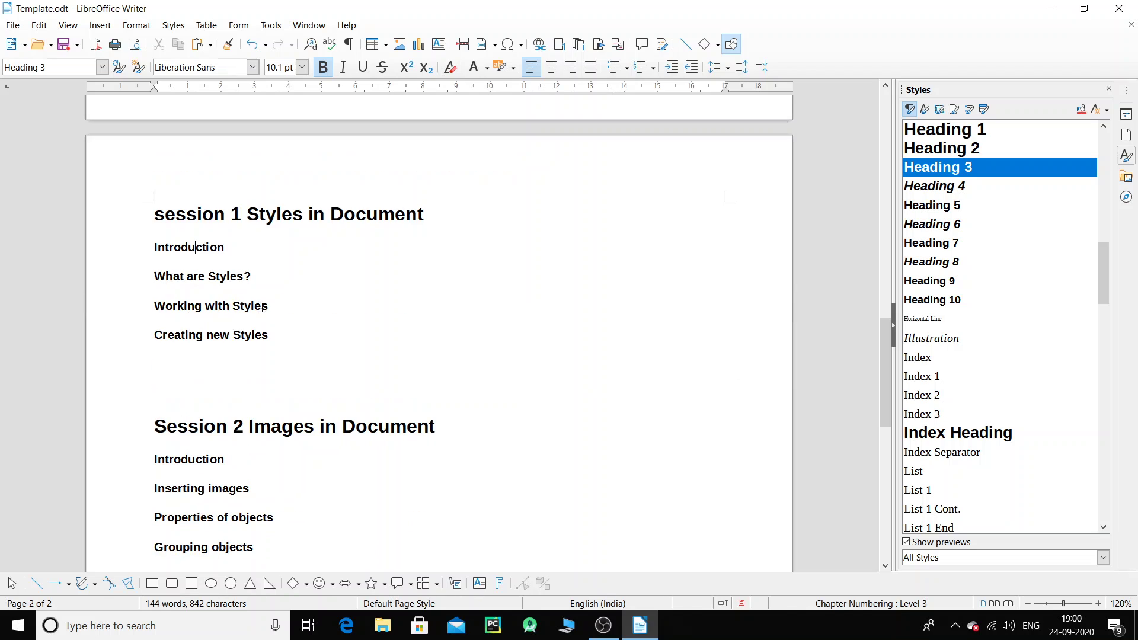
{"action": "left_click", "coordinate": [227, 426]}
{"action": "left_click", "coordinate": [232, 306]}
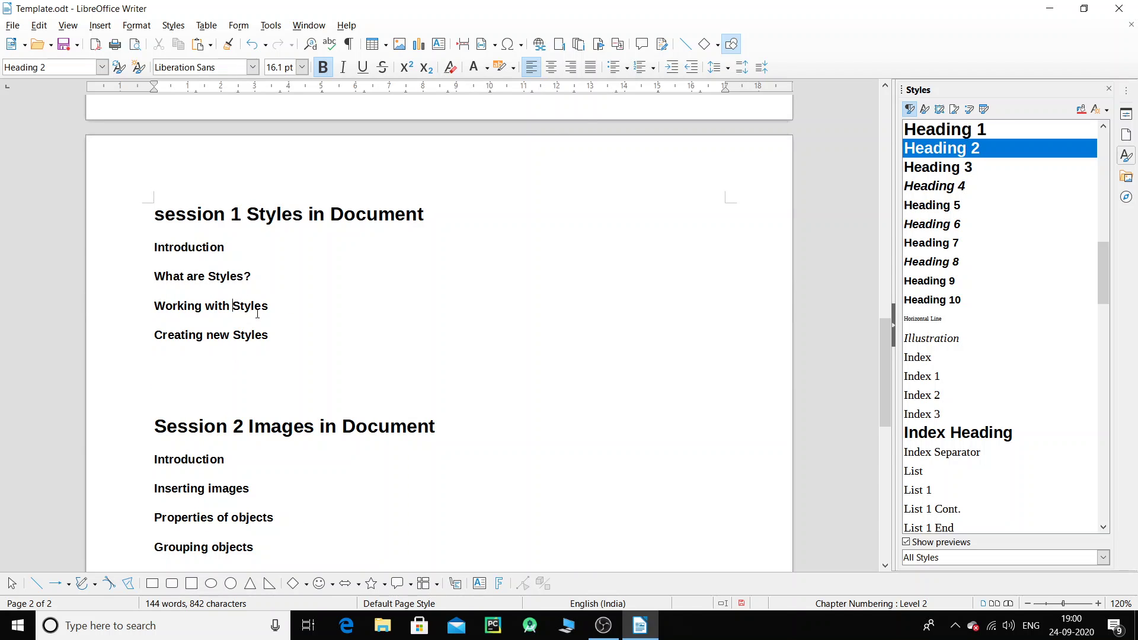
{"action": "left_click", "coordinate": [653, 67]}
{"action": "left_click", "coordinate": [742, 229]}
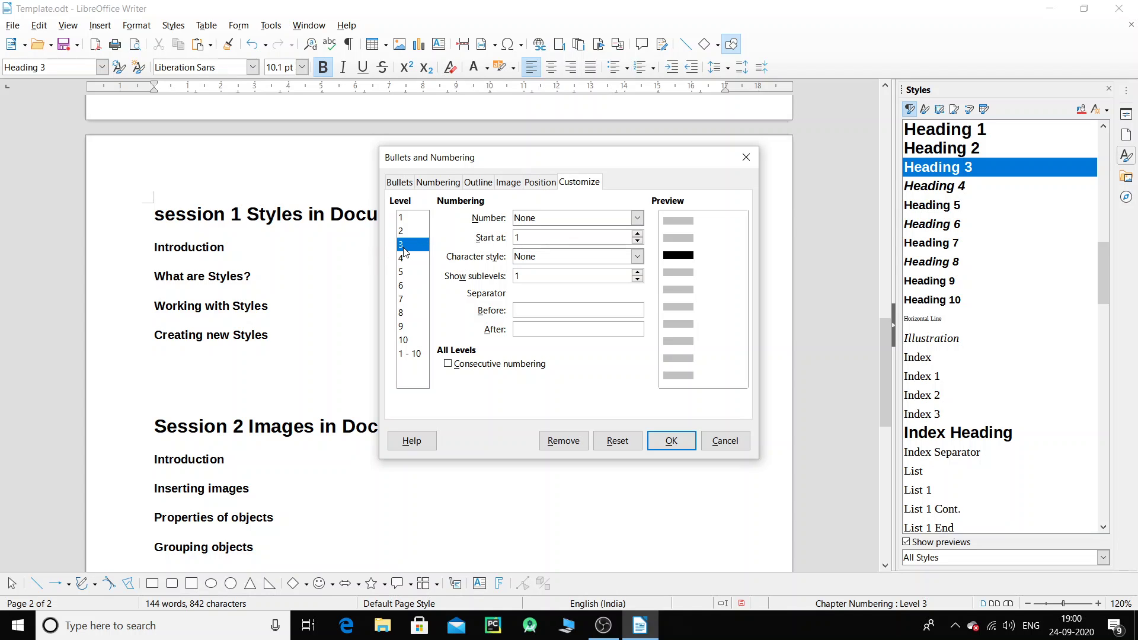
{"action": "left_click", "coordinate": [746, 157]}
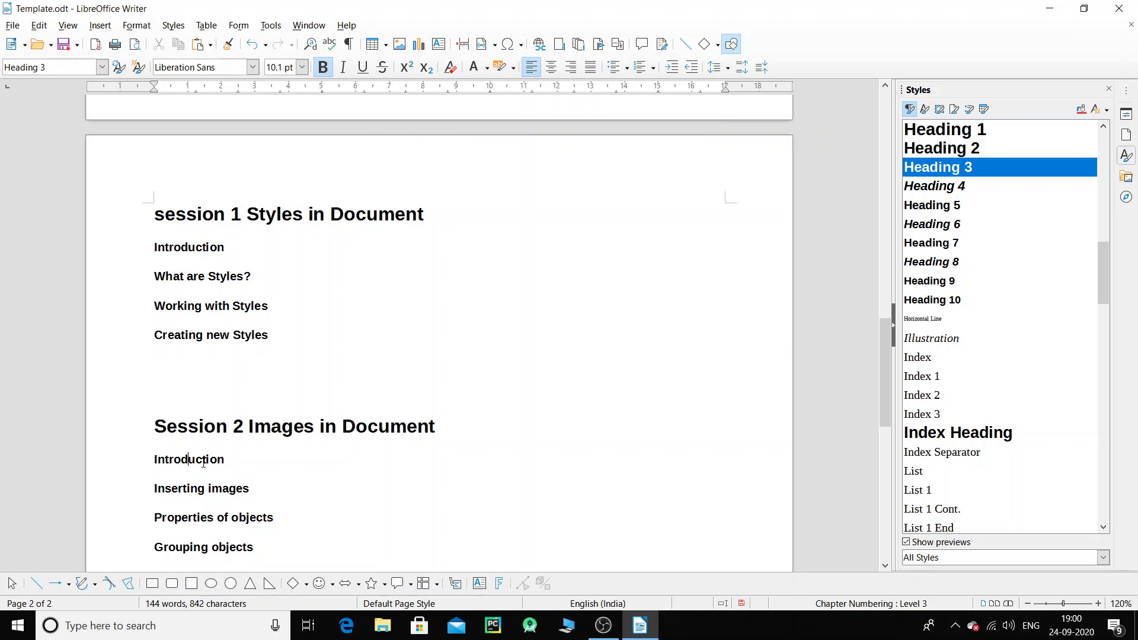
{"action": "left_click", "coordinate": [264, 422]}
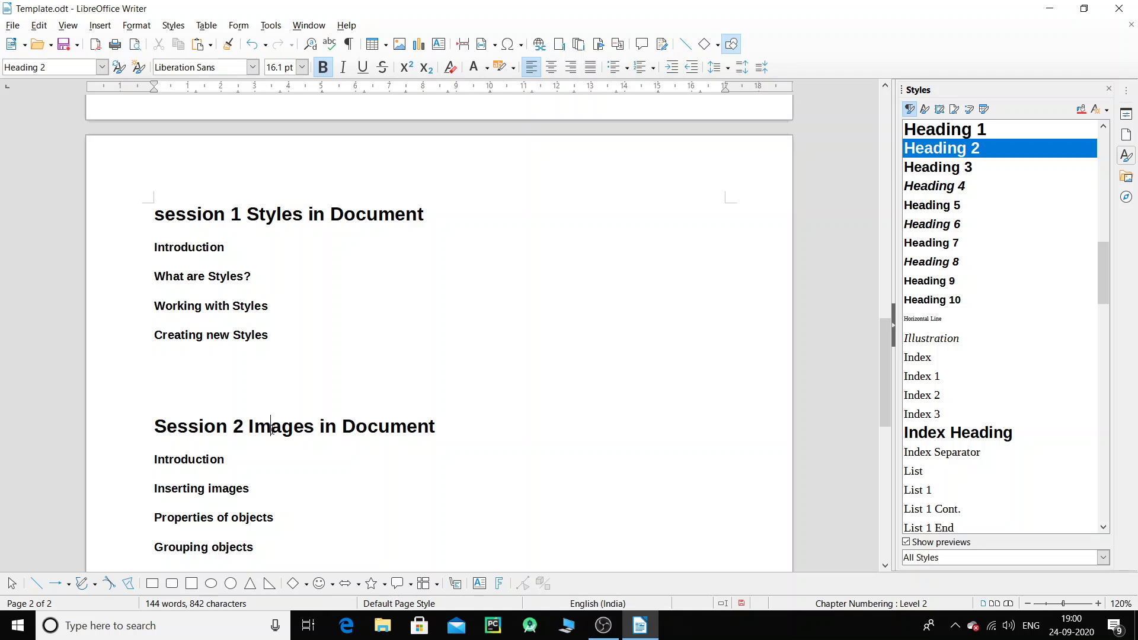
{"action": "scroll", "coordinate": [276, 427], "scroll_direction": "up", "scroll_amount": 10}
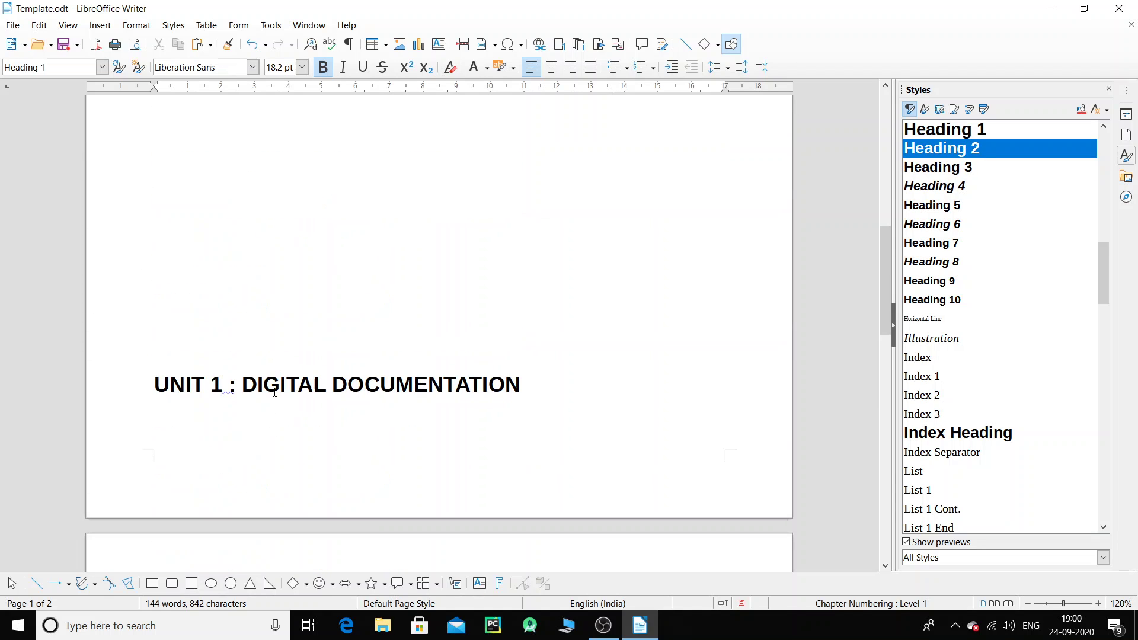
{"action": "key", "text": "ctrl+1"}
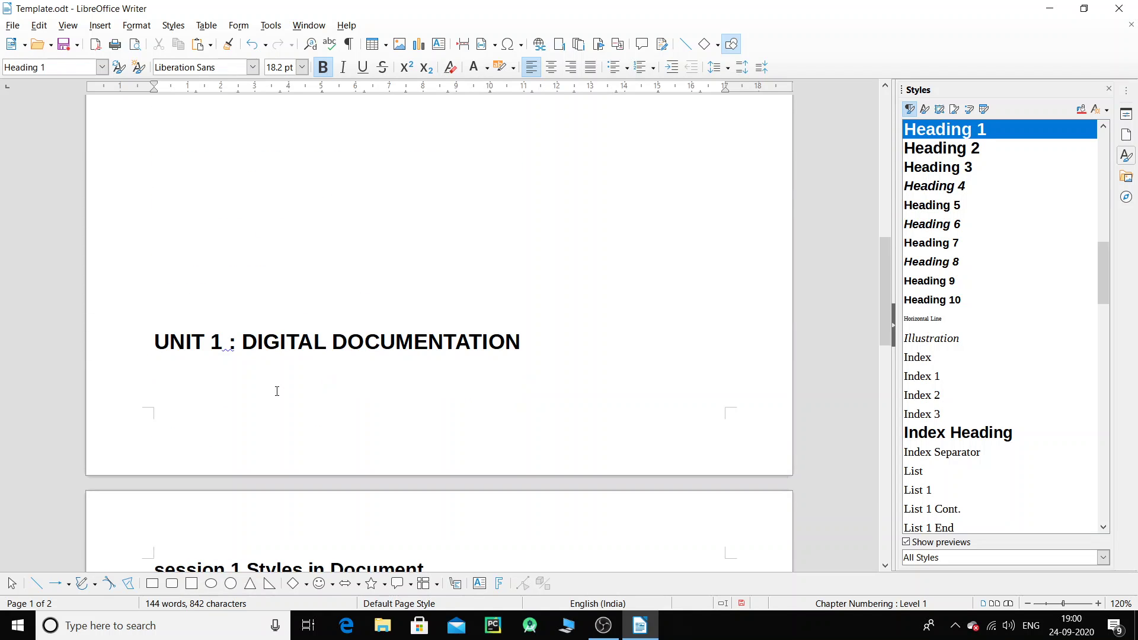
{"action": "scroll", "coordinate": [277, 391], "scroll_direction": "down", "scroll_amount": 5}
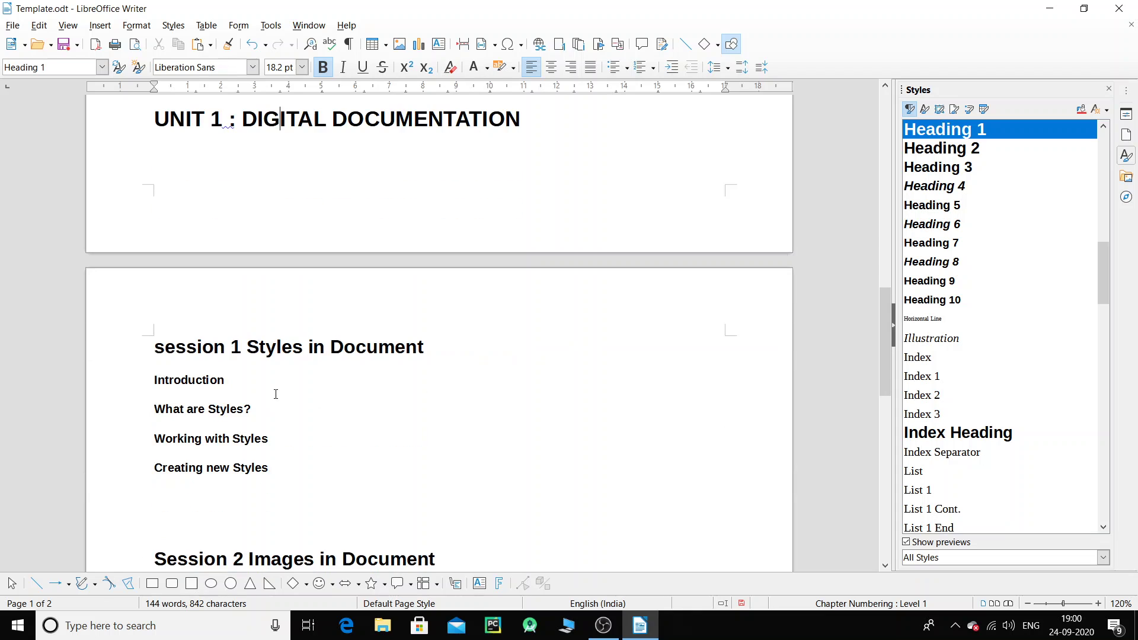
{"action": "left_click", "coordinate": [208, 408]}
{"action": "scroll", "coordinate": [209, 325], "scroll_direction": "up", "scroll_amount": 3}
{"action": "scroll", "coordinate": [209, 325], "scroll_direction": "down", "scroll_amount": 3}
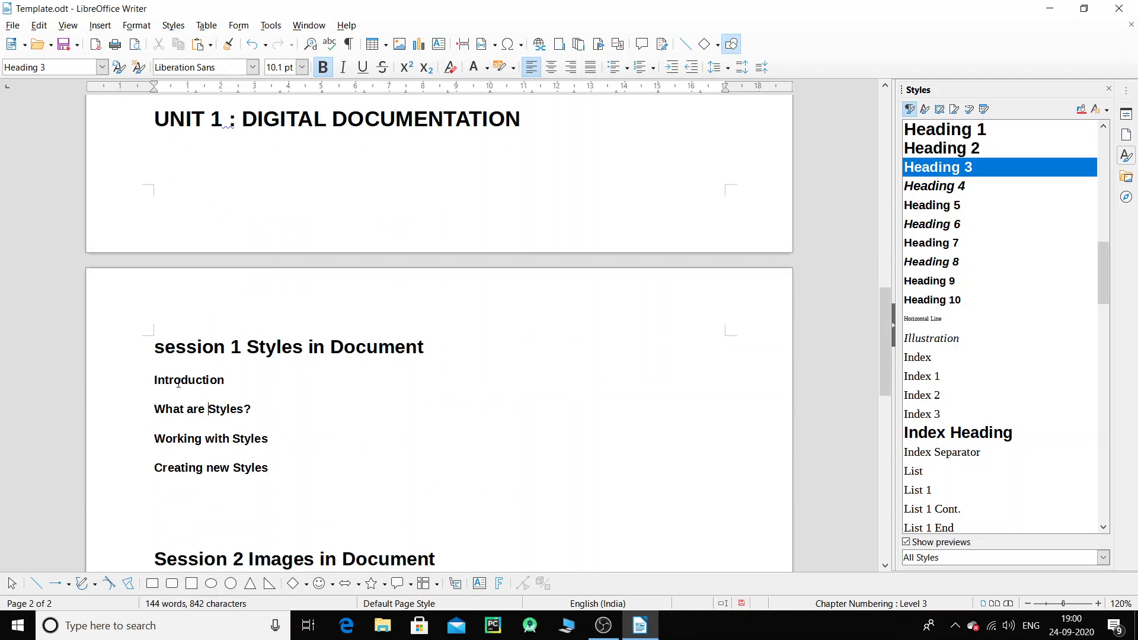
- Apply the 1, 1.1, 1.1.1 outline numbering format to the headings, starting from the selected Session 1 subtopics
{"action": "left_click_drag", "start_coordinate": [153, 379], "coordinate": [293, 465]}
{"action": "scroll", "coordinate": [475, 340], "scroll_direction": "up", "scroll_amount": 3}
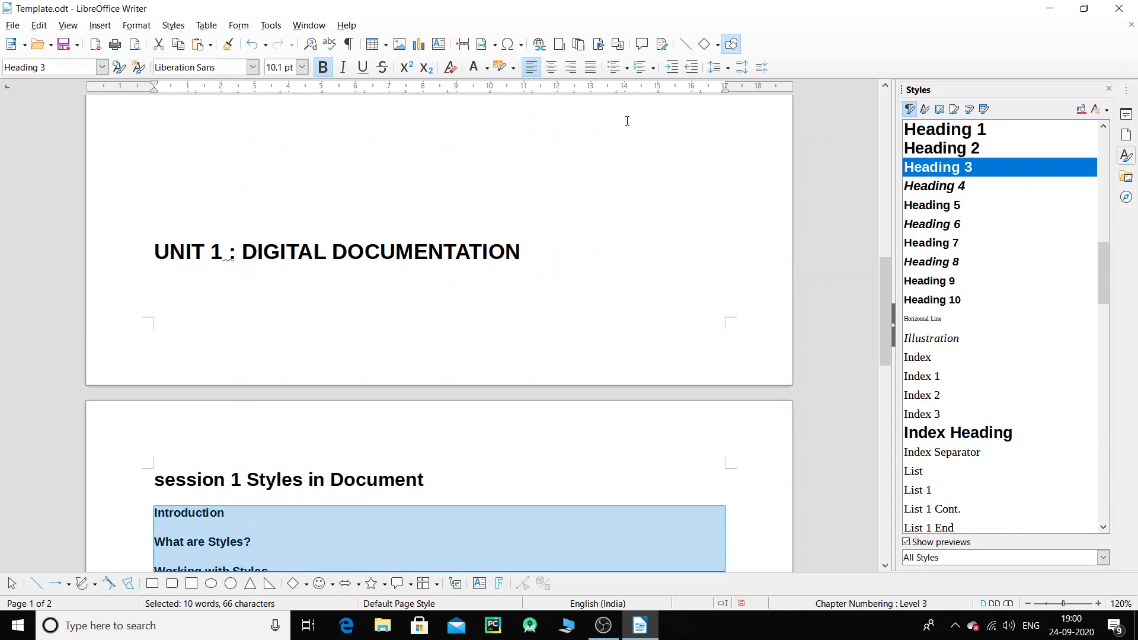
{"action": "left_click", "coordinate": [653, 68]}
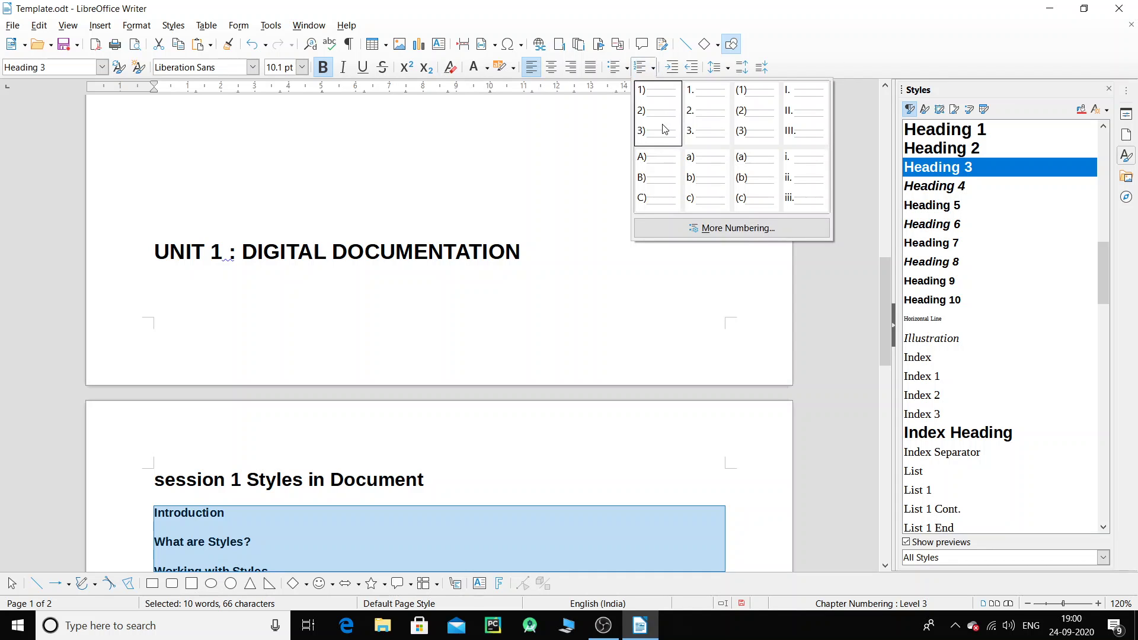
{"action": "left_click", "coordinate": [730, 228]}
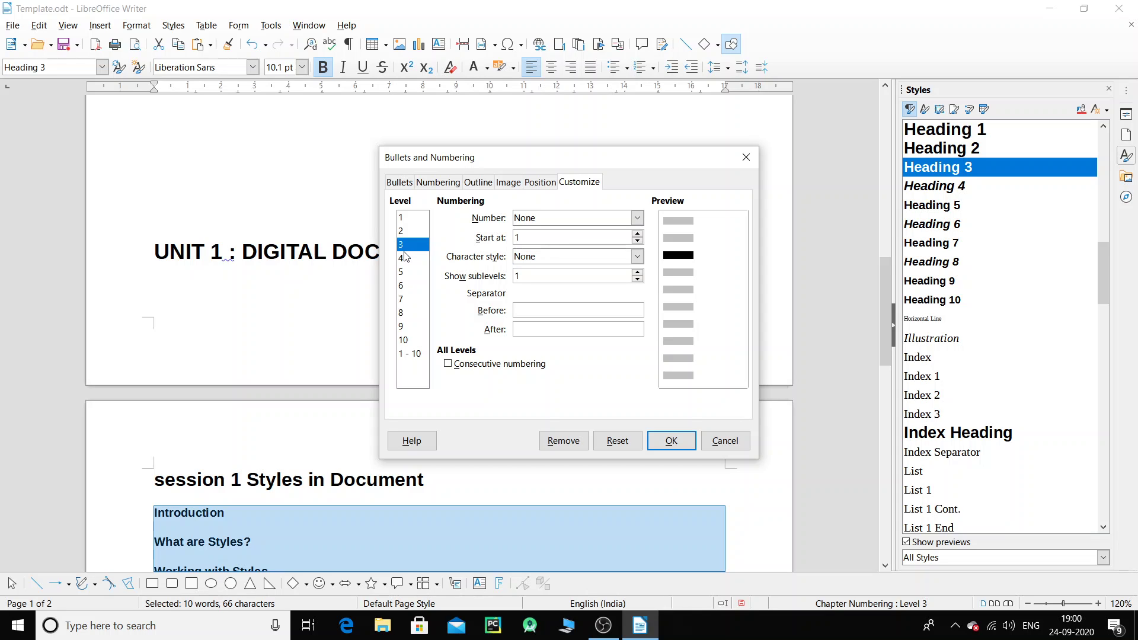
{"action": "left_click", "coordinate": [480, 185]}
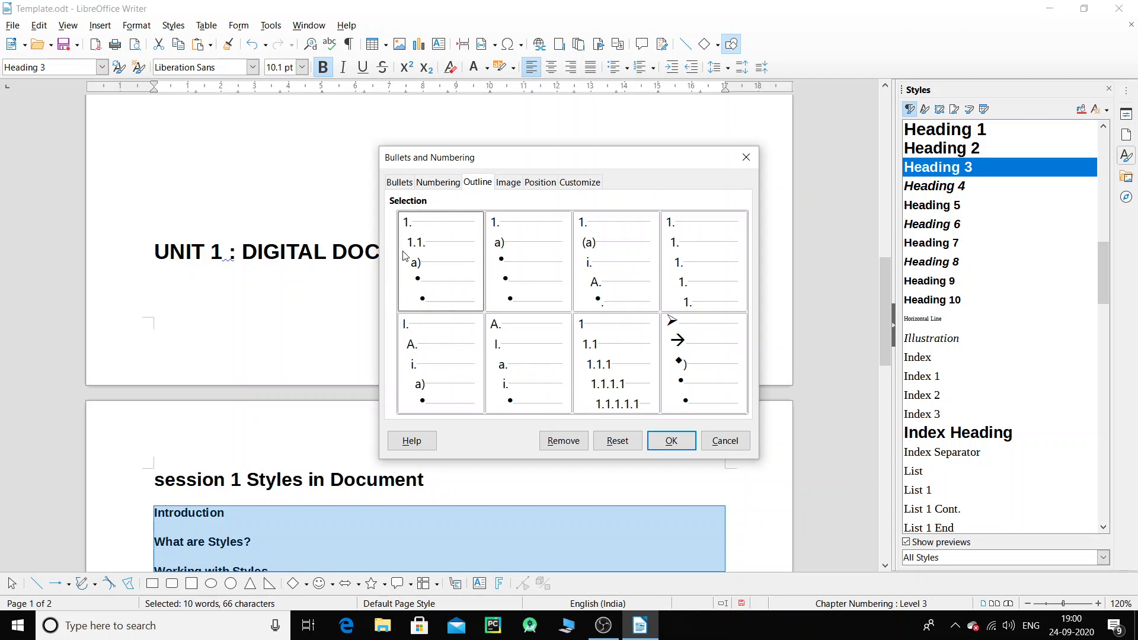
{"action": "left_click", "coordinate": [616, 360]}
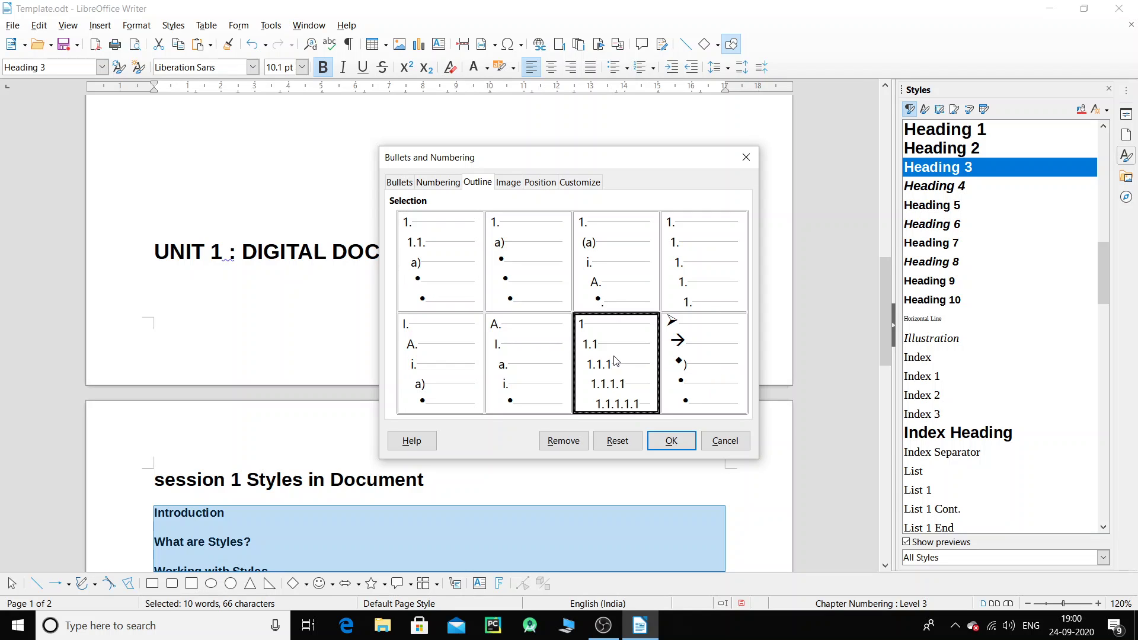
{"action": "left_click", "coordinate": [680, 445]}
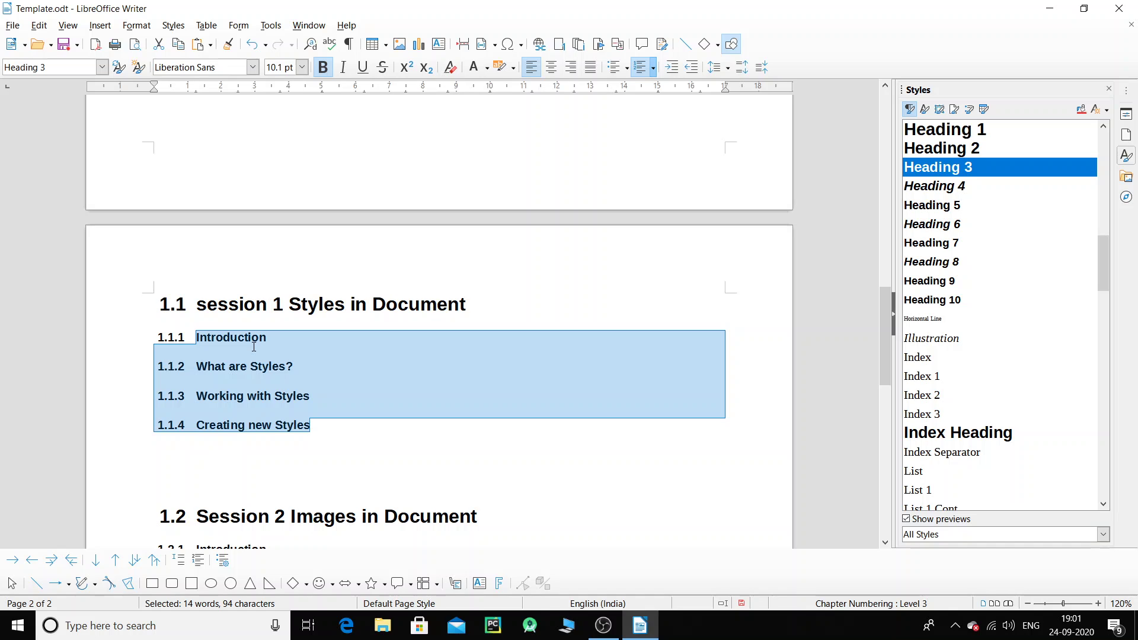
- Review the outline numbers on the UNIT 1 heading, the four session headings and their subtopics
{"action": "scroll", "coordinate": [254, 347], "scroll_direction": "up", "scroll_amount": 5}
{"action": "double_click", "coordinate": [194, 301]}
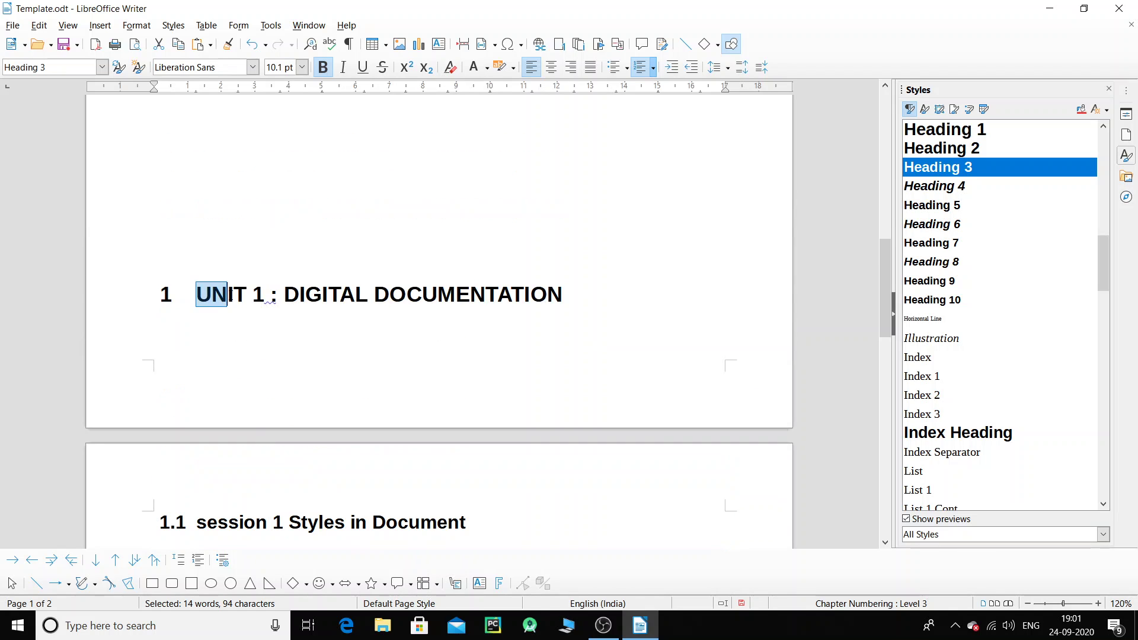
{"action": "key", "text": "ctrl+1"}
{"action": "left_click", "coordinate": [441, 311]}
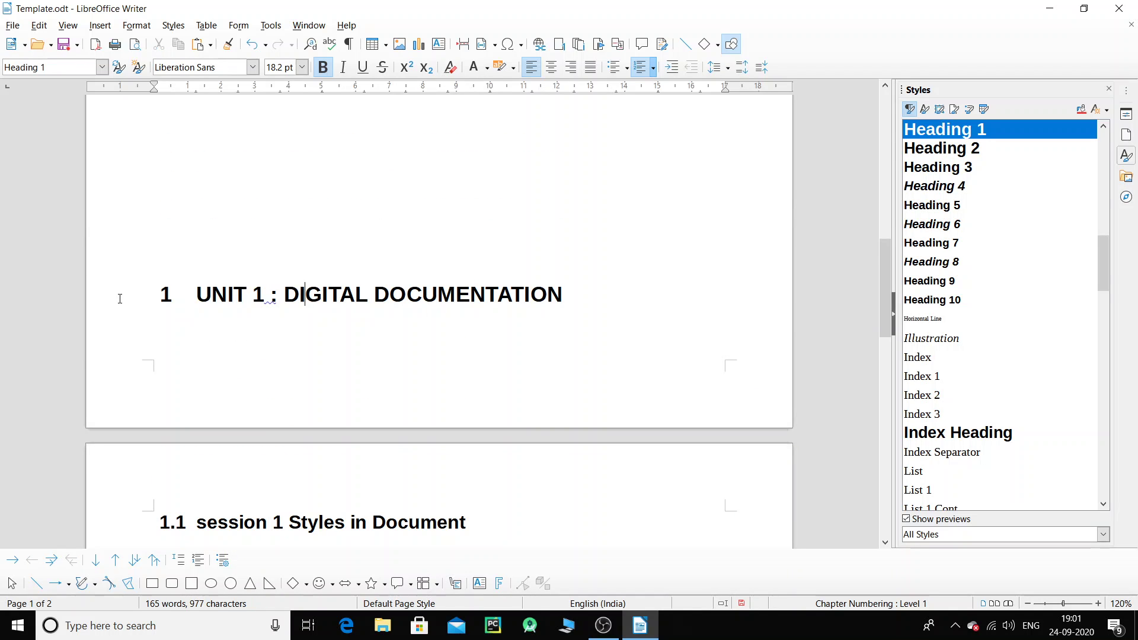
{"action": "left_click", "coordinate": [165, 295]}
{"action": "scroll", "coordinate": [190, 386], "scroll_direction": "down", "scroll_amount": 2}
{"action": "left_click", "coordinate": [207, 443]}
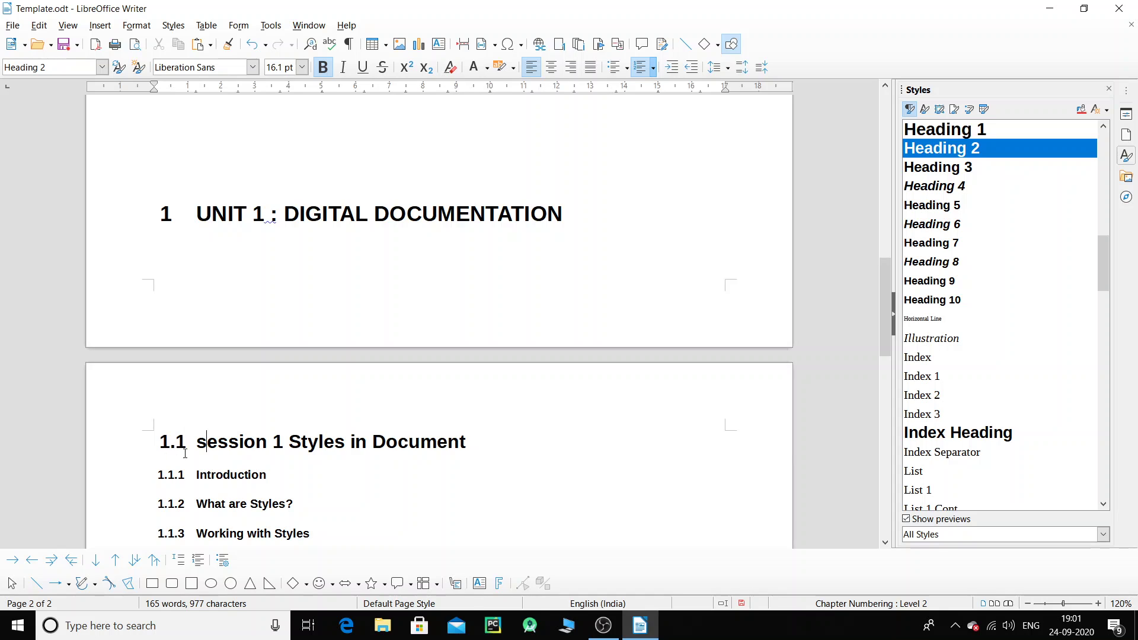
{"action": "scroll", "coordinate": [227, 418], "scroll_direction": "down", "scroll_amount": 3}
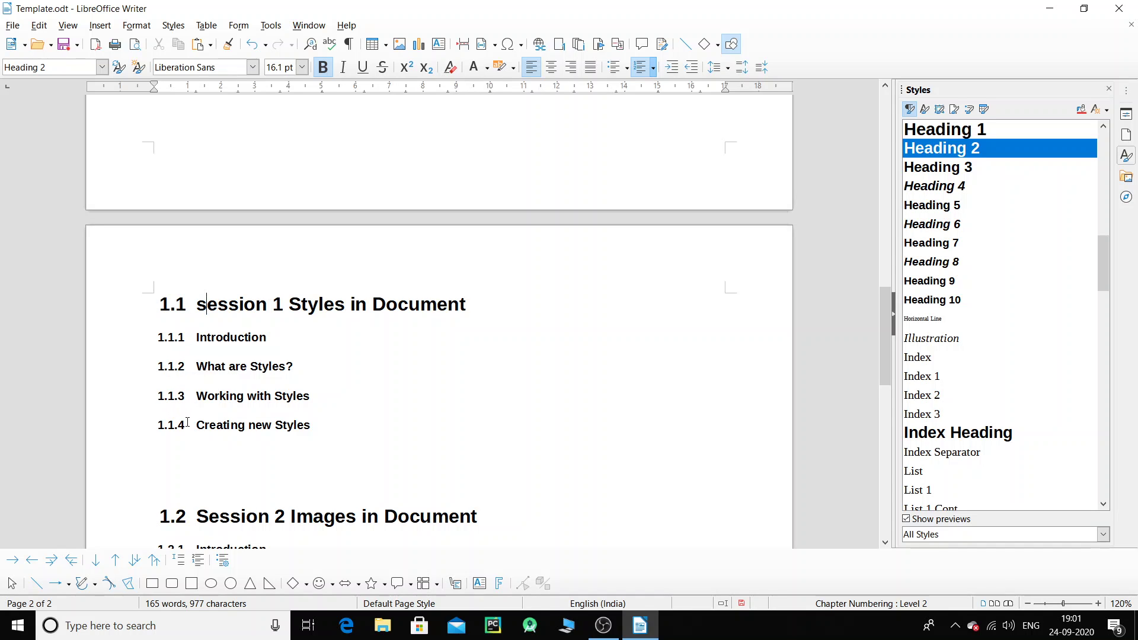
{"action": "scroll", "coordinate": [188, 422], "scroll_direction": "down", "scroll_amount": 5}
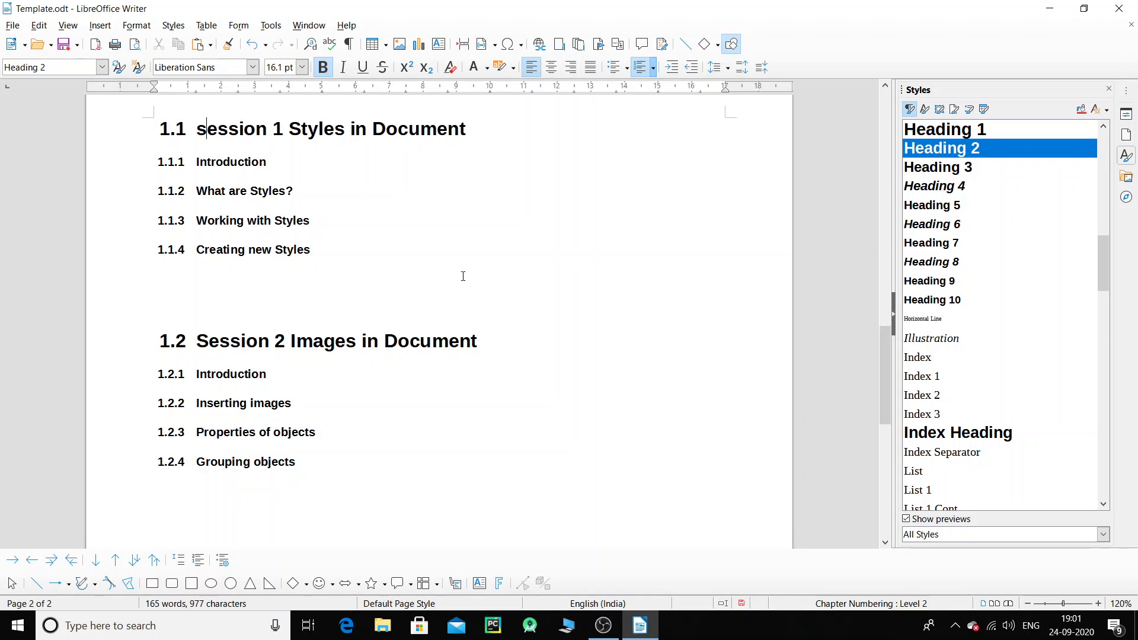
{"action": "scroll", "coordinate": [444, 282], "scroll_direction": "down", "scroll_amount": 5}
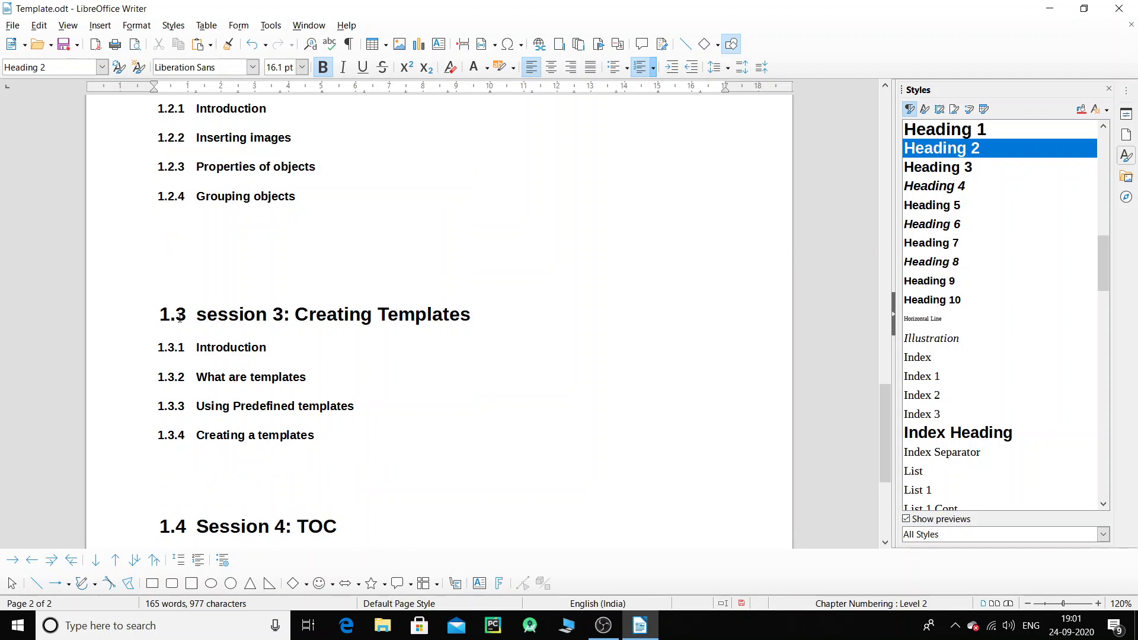
{"action": "scroll", "coordinate": [218, 314], "scroll_direction": "down", "scroll_amount": 3}
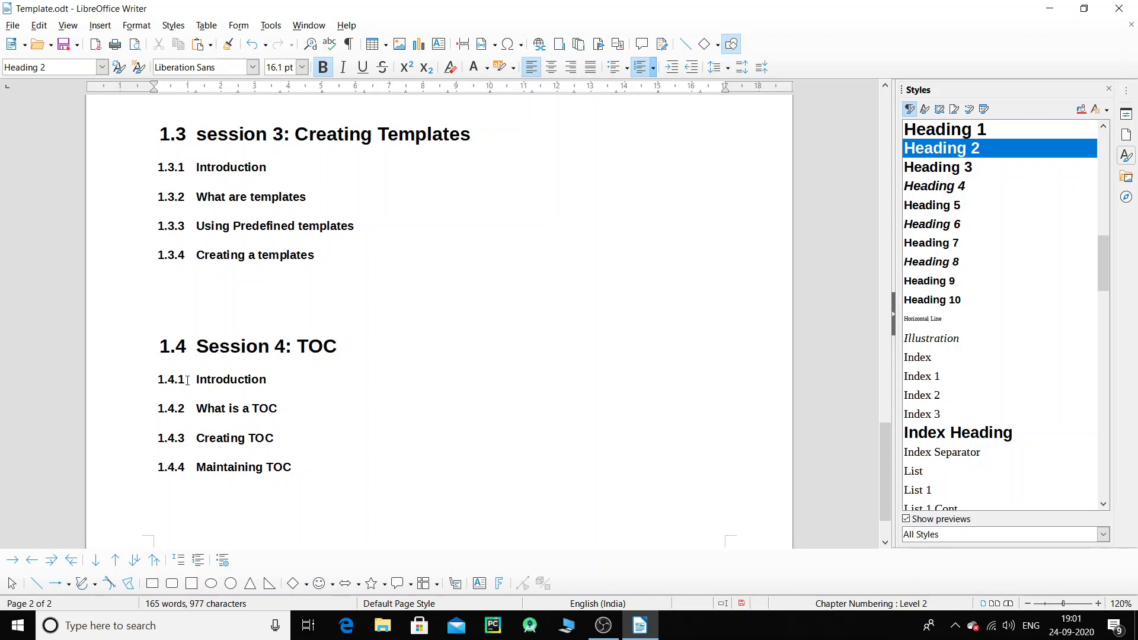
{"action": "scroll", "coordinate": [306, 448], "scroll_direction": "up", "scroll_amount": 5}
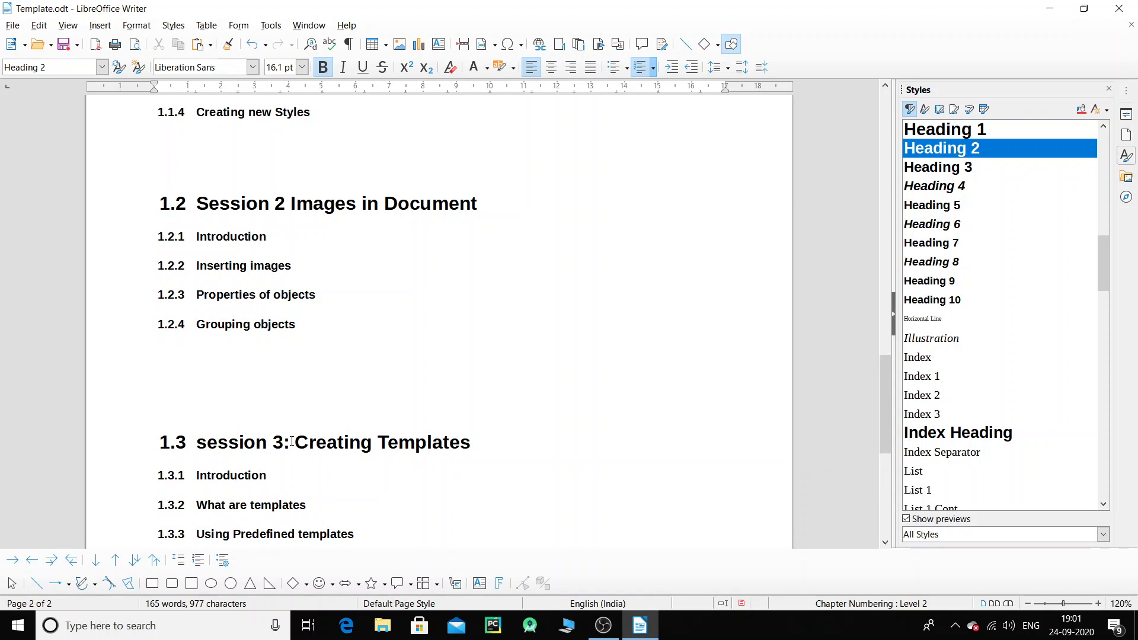
{"action": "left_click", "coordinate": [291, 441]}
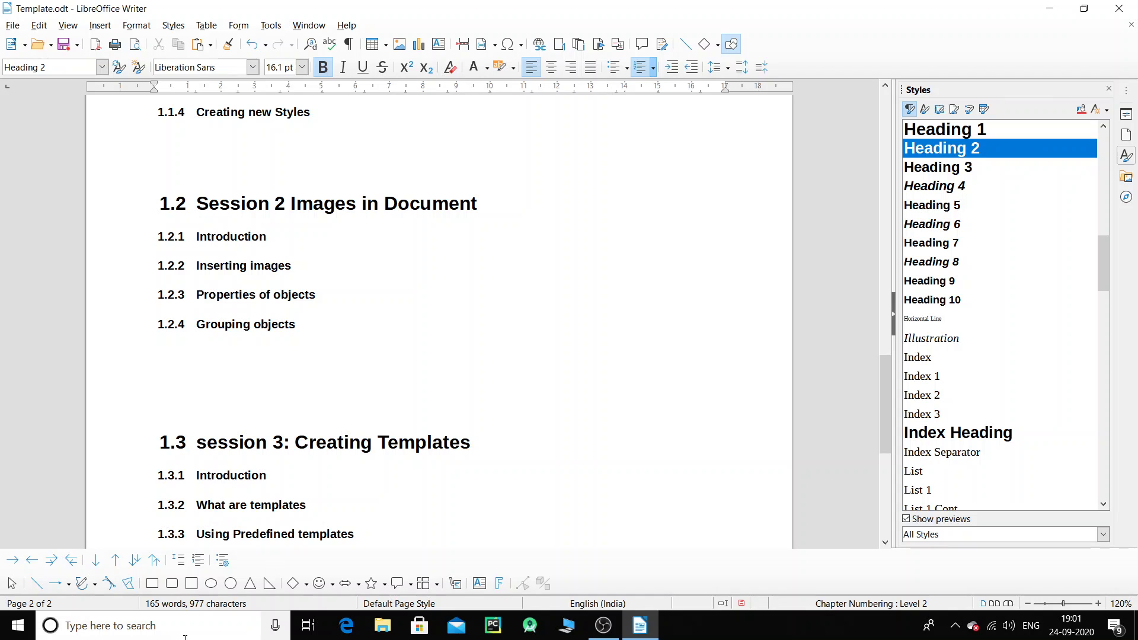
- Update the table of contents so its entries pick up the outline numbers of the headings
{"action": "scroll", "coordinate": [122, 465], "scroll_direction": "up", "scroll_amount": 15}
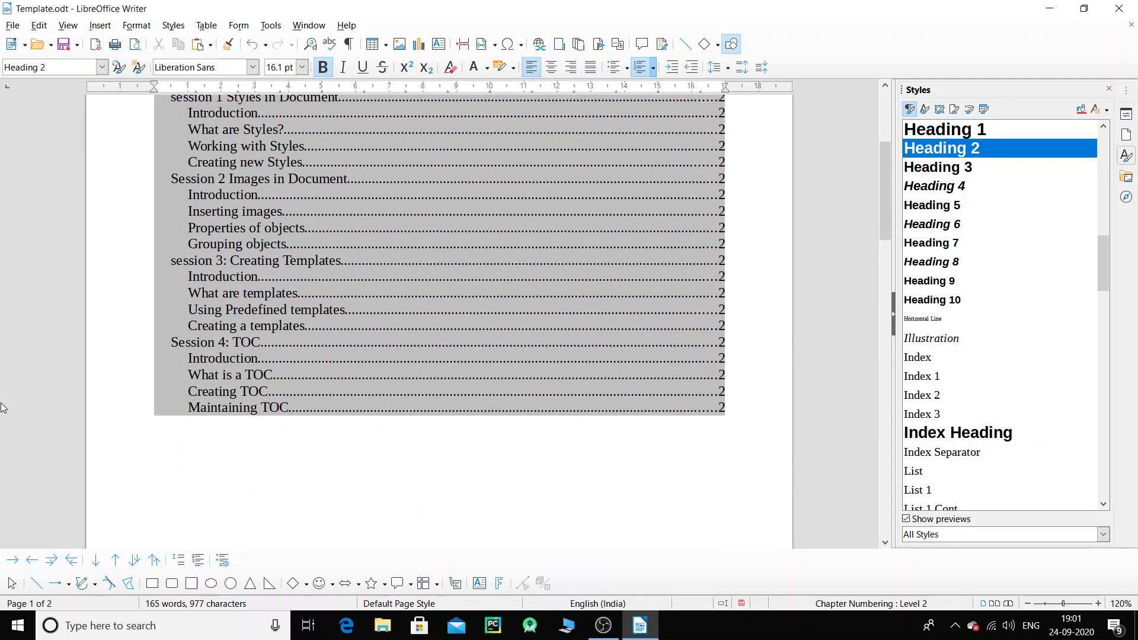
{"action": "scroll", "coordinate": [112, 391], "scroll_direction": "up", "scroll_amount": 3}
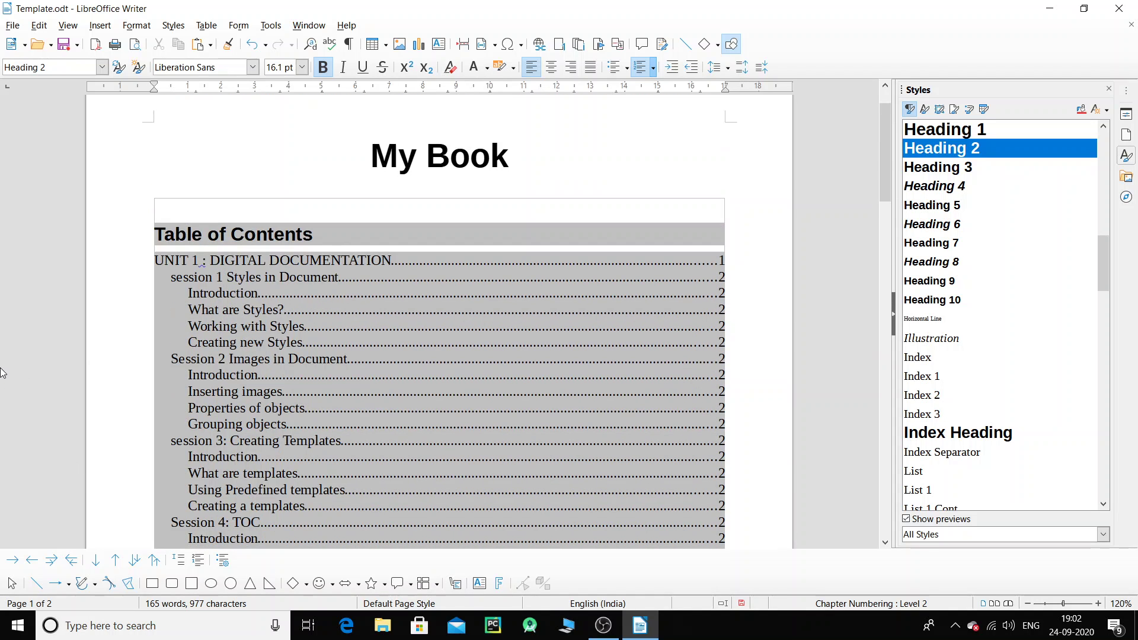
{"action": "key", "text": "Delete"}
{"action": "scroll", "coordinate": [273, 243], "scroll_direction": "up", "scroll_amount": 5}
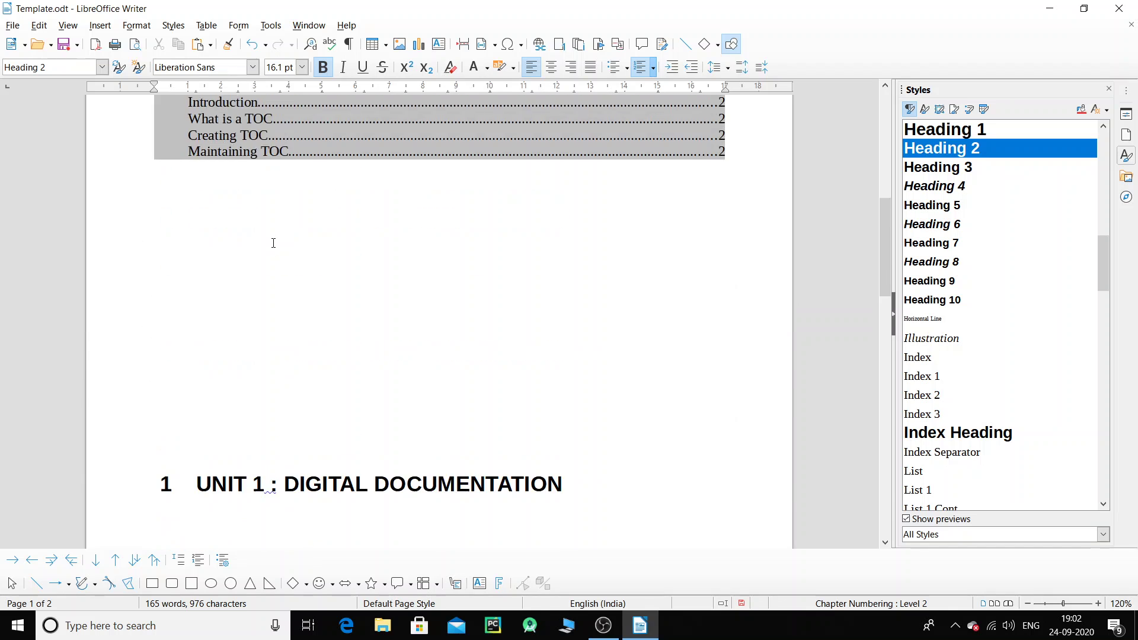
{"action": "scroll", "coordinate": [274, 243], "scroll_direction": "up", "scroll_amount": 8}
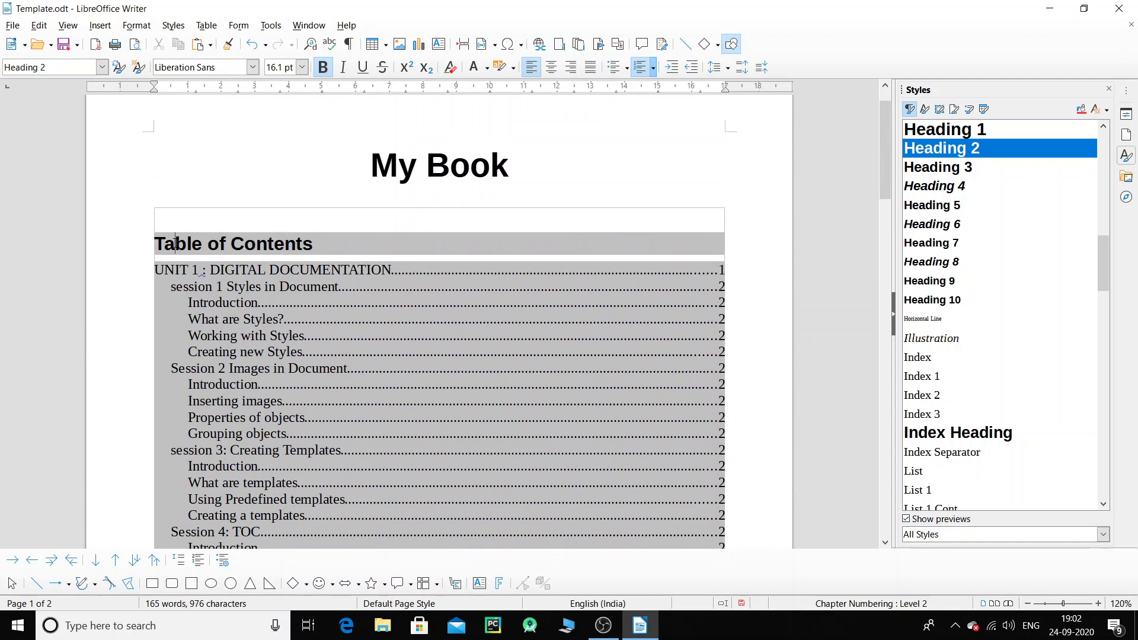
{"action": "left_click", "coordinate": [176, 244]}
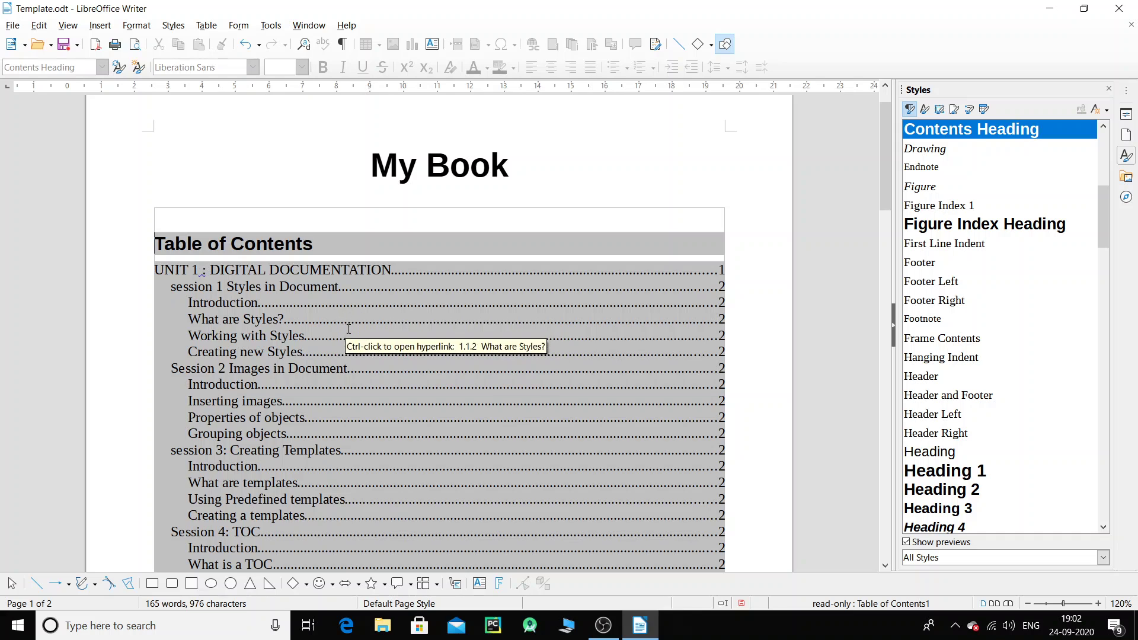
{"action": "scroll", "coordinate": [381, 240], "scroll_direction": "down", "scroll_amount": 2}
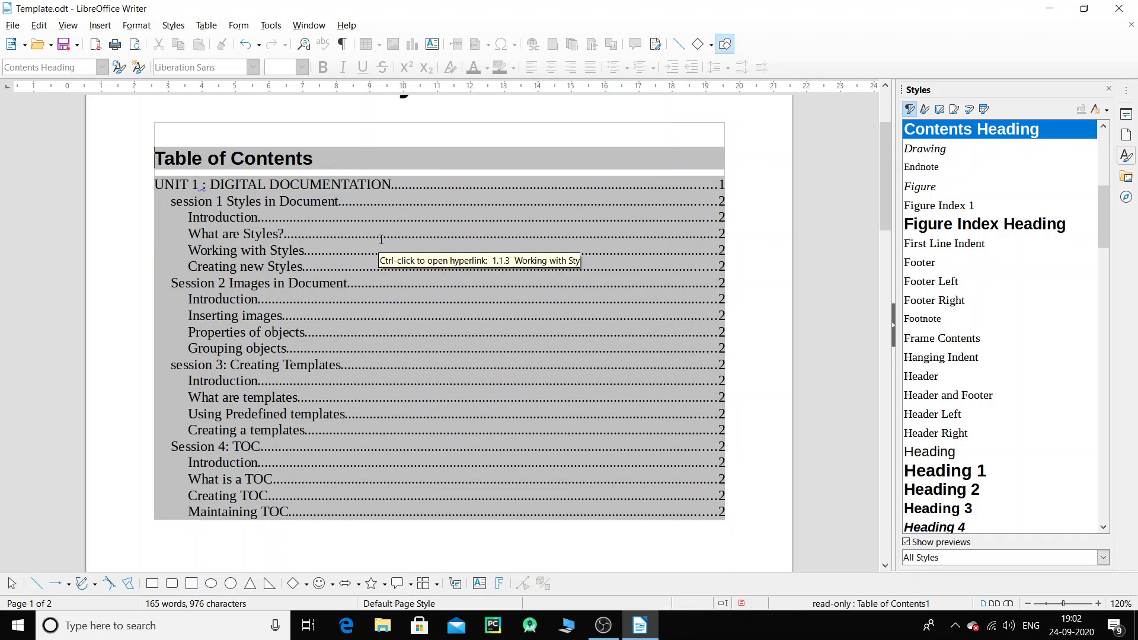
{"action": "right_click", "coordinate": [382, 226]}
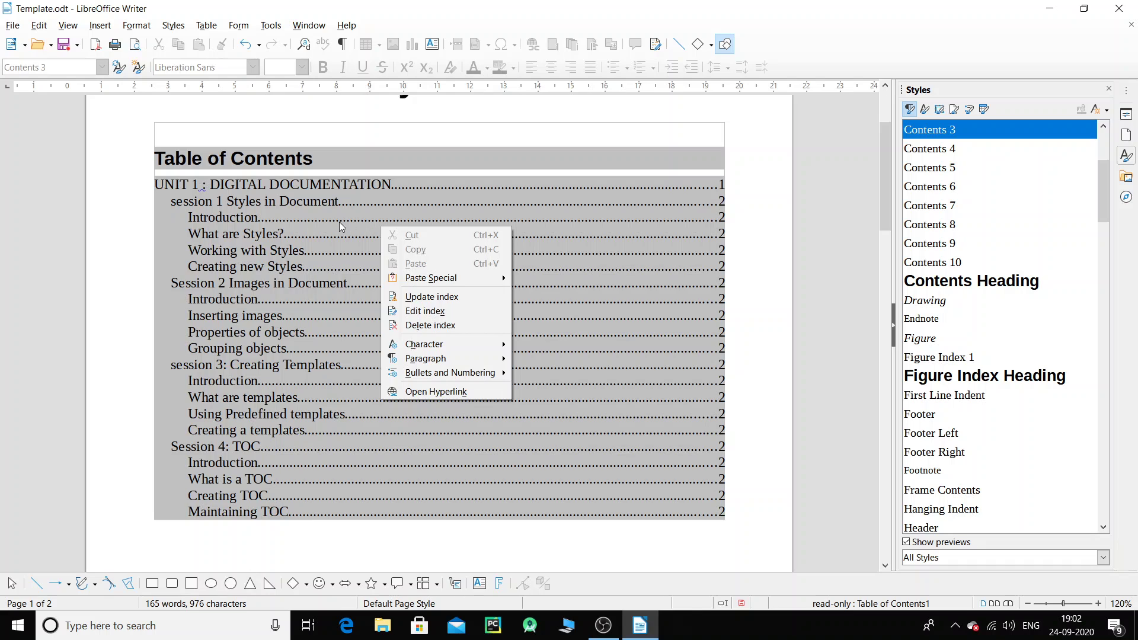
{"action": "left_click", "coordinate": [459, 299]}
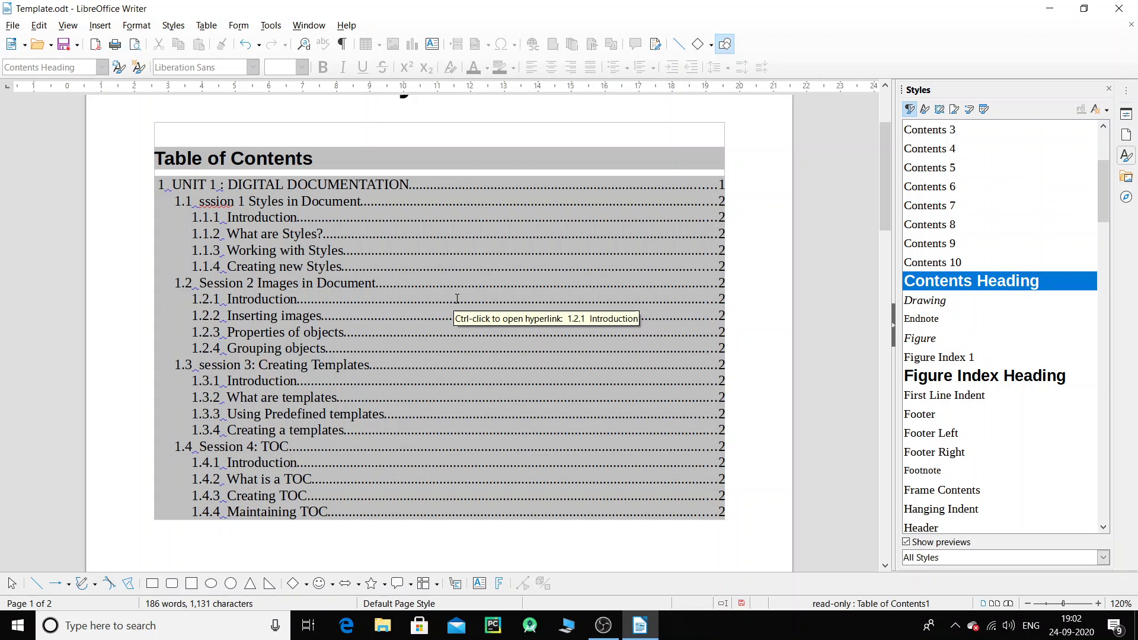
- Compare the numbered entries in the table of contents with the UNIT 1 heading in the document
{"action": "scroll", "coordinate": [457, 302], "scroll_direction": "down", "scroll_amount": 10}
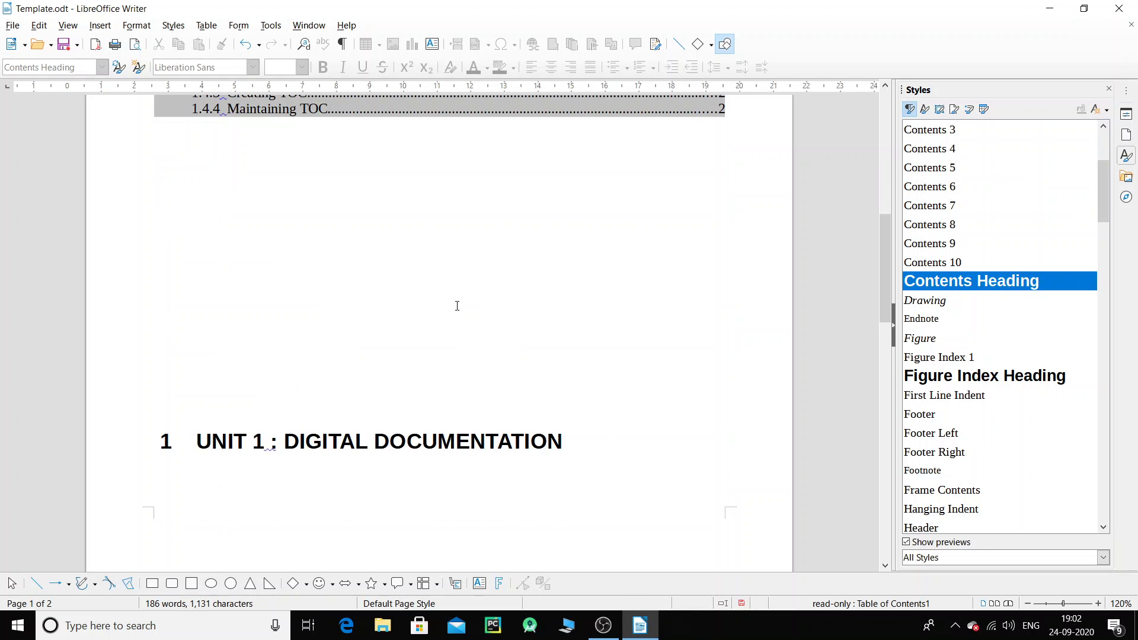
{"action": "scroll", "coordinate": [457, 306], "scroll_direction": "up", "scroll_amount": 8}
{"action": "scroll", "coordinate": [391, 287], "scroll_direction": "down", "scroll_amount": 16}
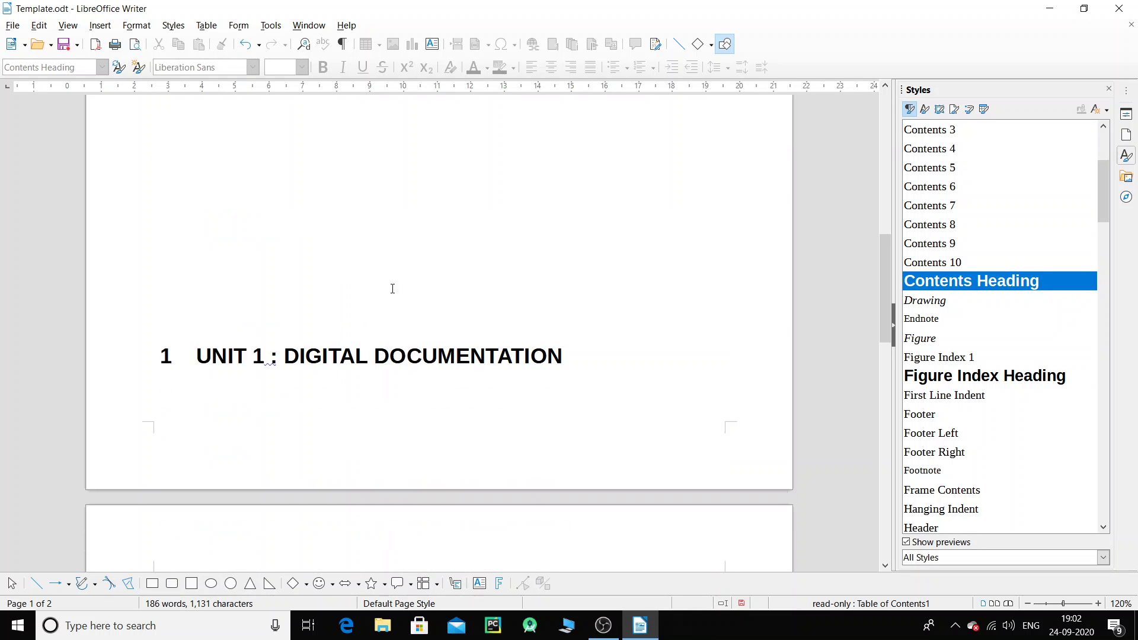
{"action": "scroll", "coordinate": [330, 398], "scroll_direction": "down", "scroll_amount": 3}
{"action": "scroll", "coordinate": [330, 409], "scroll_direction": "up", "scroll_amount": 20}
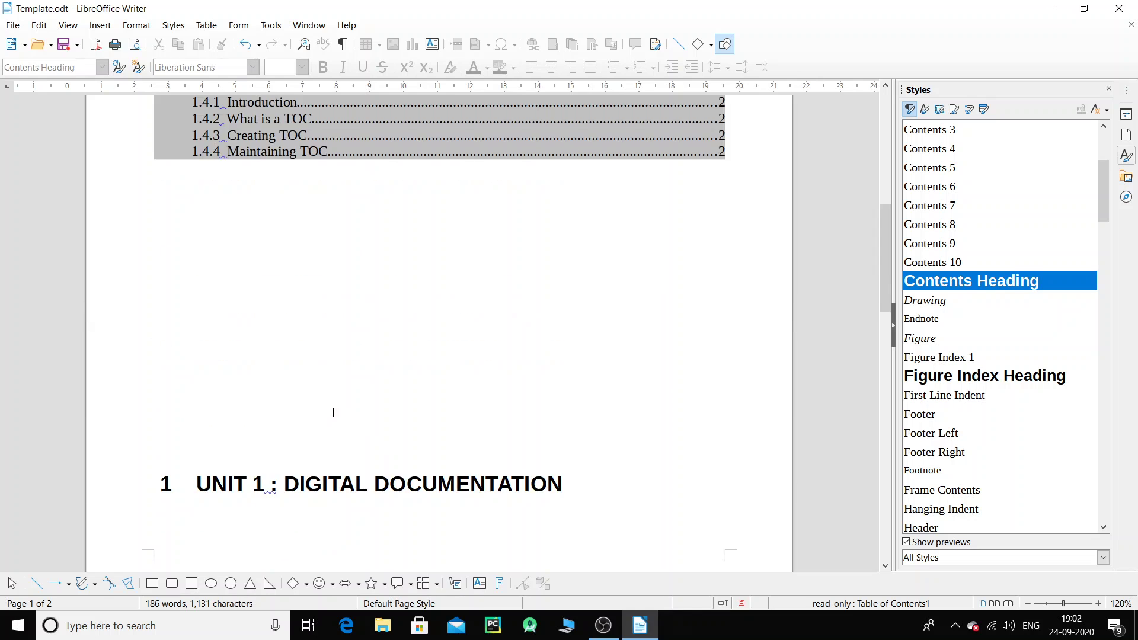
{"action": "left_click", "coordinate": [432, 368]}
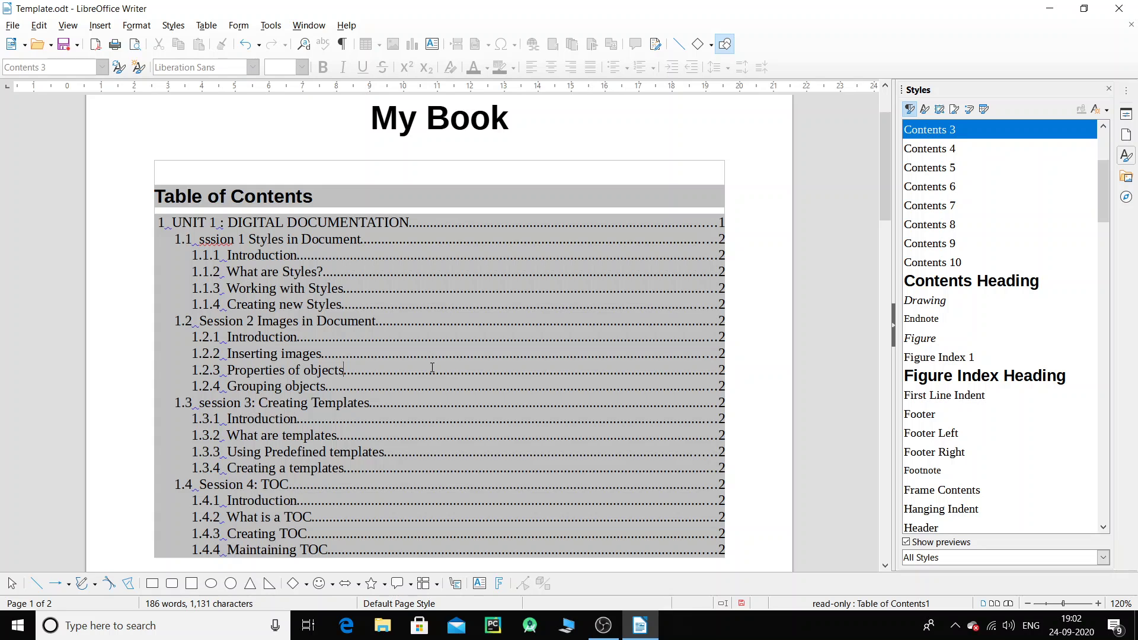
- Change the first word of the Session 1 heading to "sesion" and update the table of contents
{"action": "scroll", "coordinate": [289, 361], "scroll_direction": "down", "scroll_amount": 10}
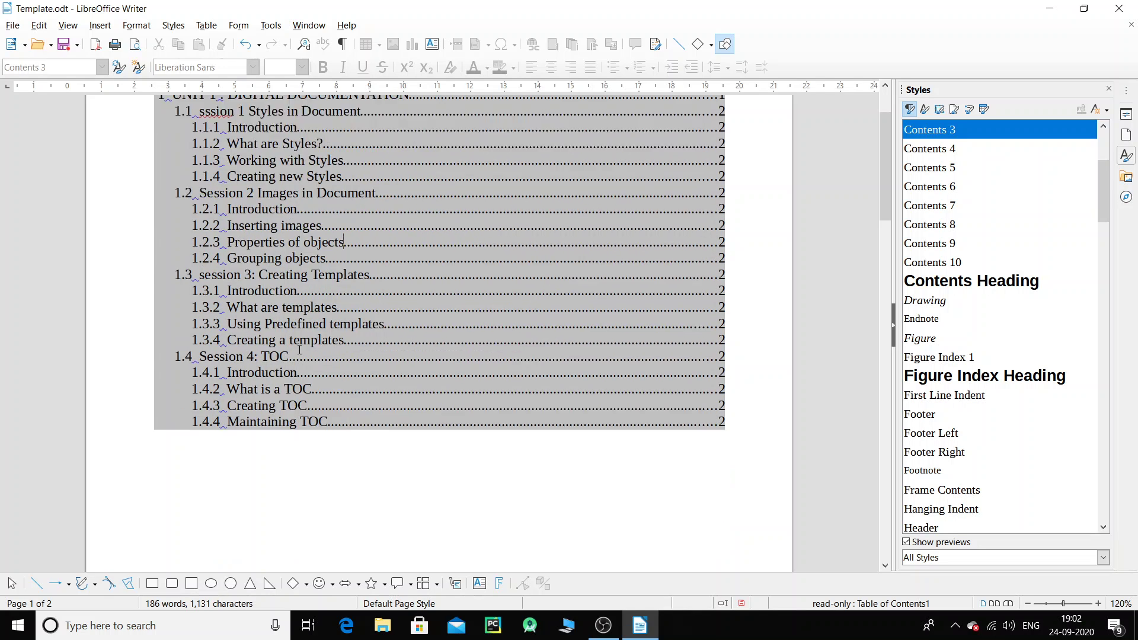
{"action": "scroll", "coordinate": [289, 361], "scroll_direction": "down", "scroll_amount": 10}
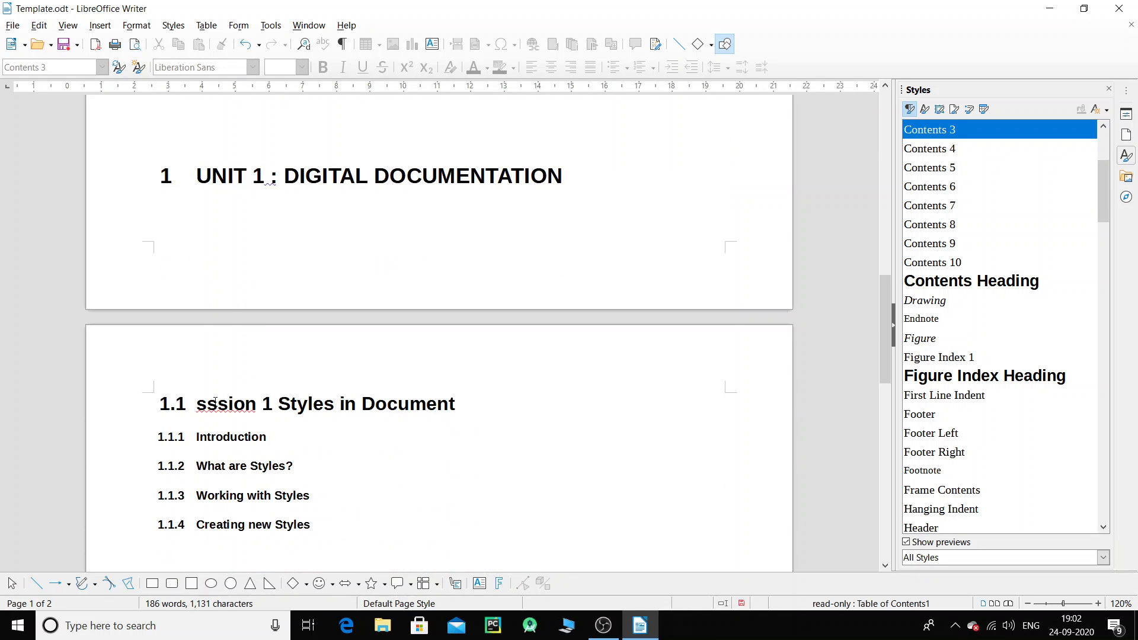
{"action": "left_click", "coordinate": [210, 403]}
{"action": "type", "text": "e"}
{"action": "scroll", "coordinate": [281, 415], "scroll_direction": "up", "scroll_amount": 2}
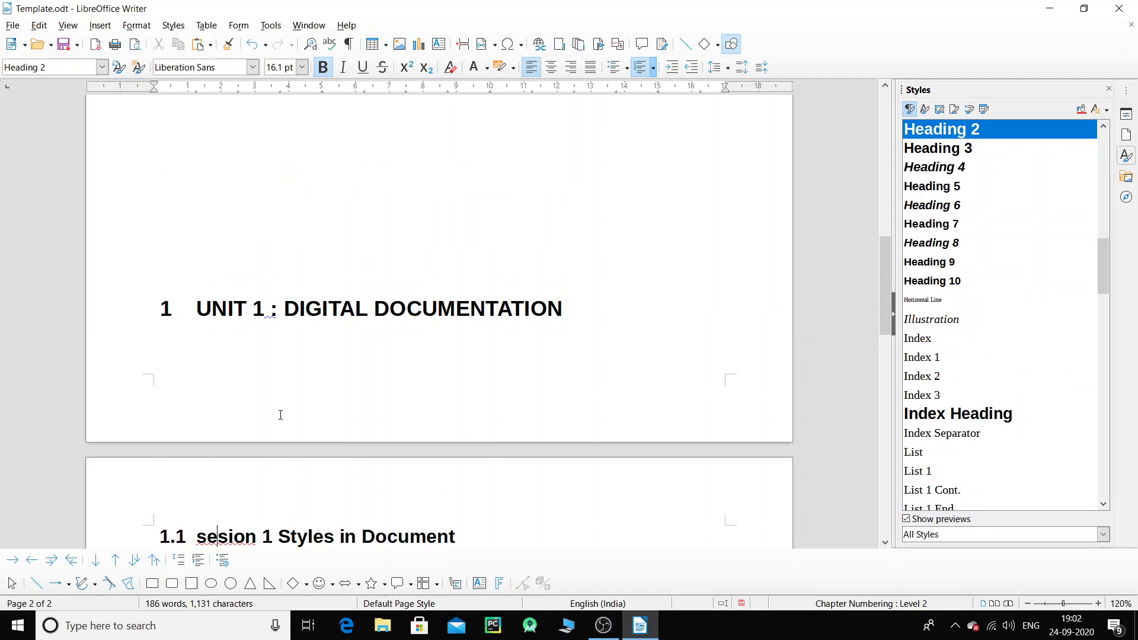
{"action": "scroll", "coordinate": [280, 415], "scroll_direction": "up", "scroll_amount": 15}
{"action": "right_click", "coordinate": [299, 378]}
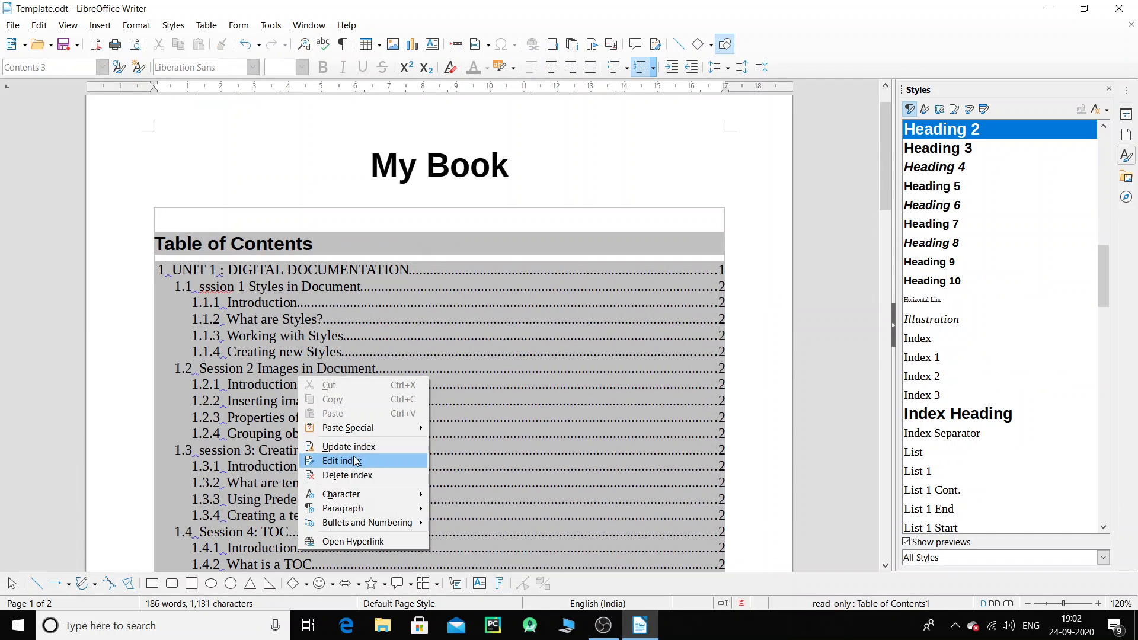
{"action": "left_click", "coordinate": [349, 447]}
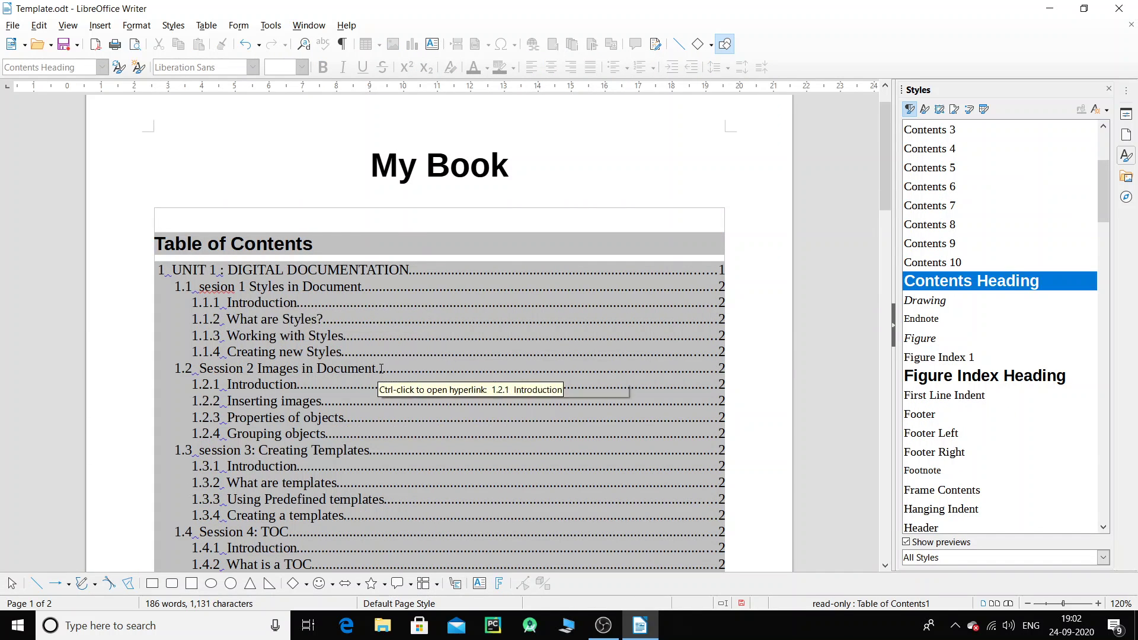
- Add the missing "s" to the first word of the Session 1 heading and capitalise it as "Session"
{"action": "scroll", "coordinate": [356, 385], "scroll_direction": "down", "scroll_amount": 12}
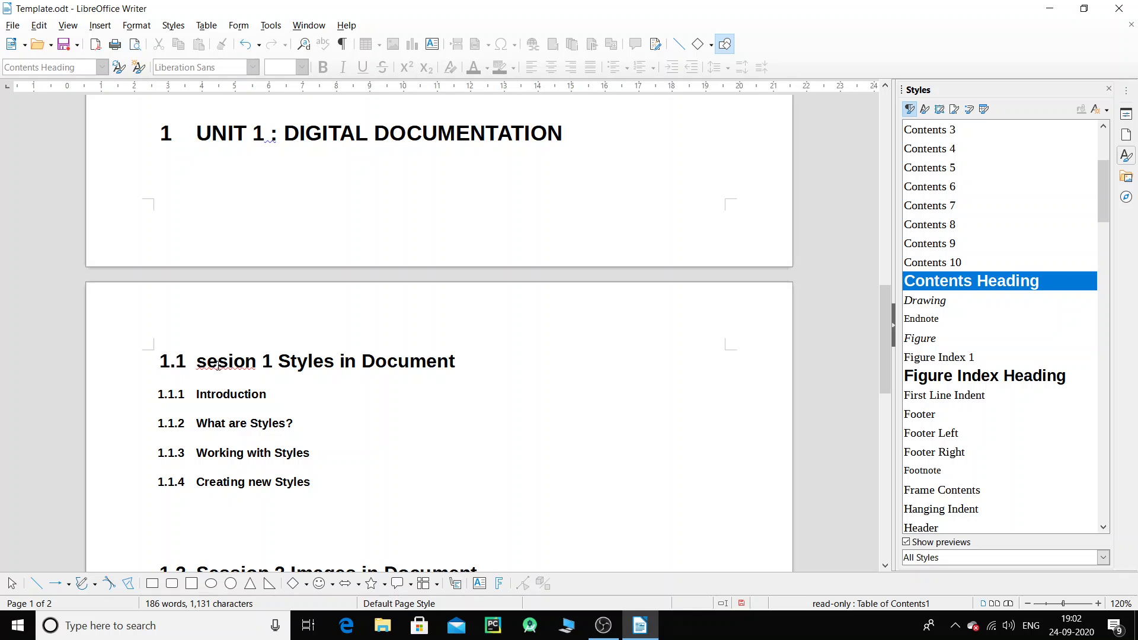
{"action": "left_click", "coordinate": [219, 365]}
{"action": "type", "text": "s"}
{"action": "scroll", "coordinate": [337, 344], "scroll_direction": "down", "scroll_amount": 4}
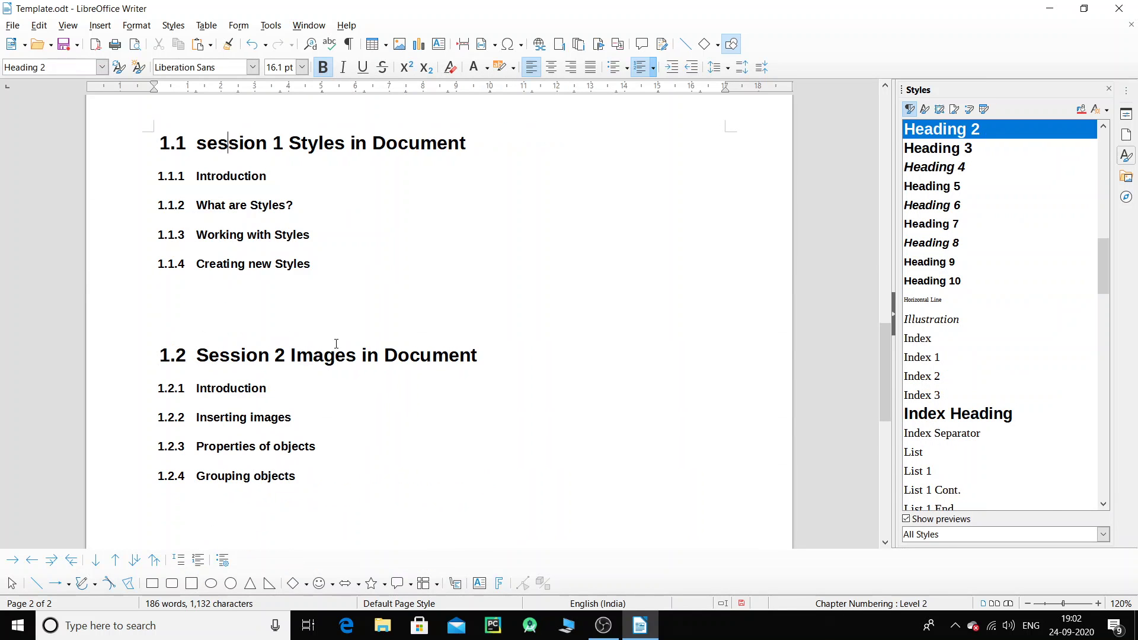
{"action": "scroll", "coordinate": [184, 332], "scroll_direction": "up", "scroll_amount": 4}
{"action": "left_click", "coordinate": [206, 273]}
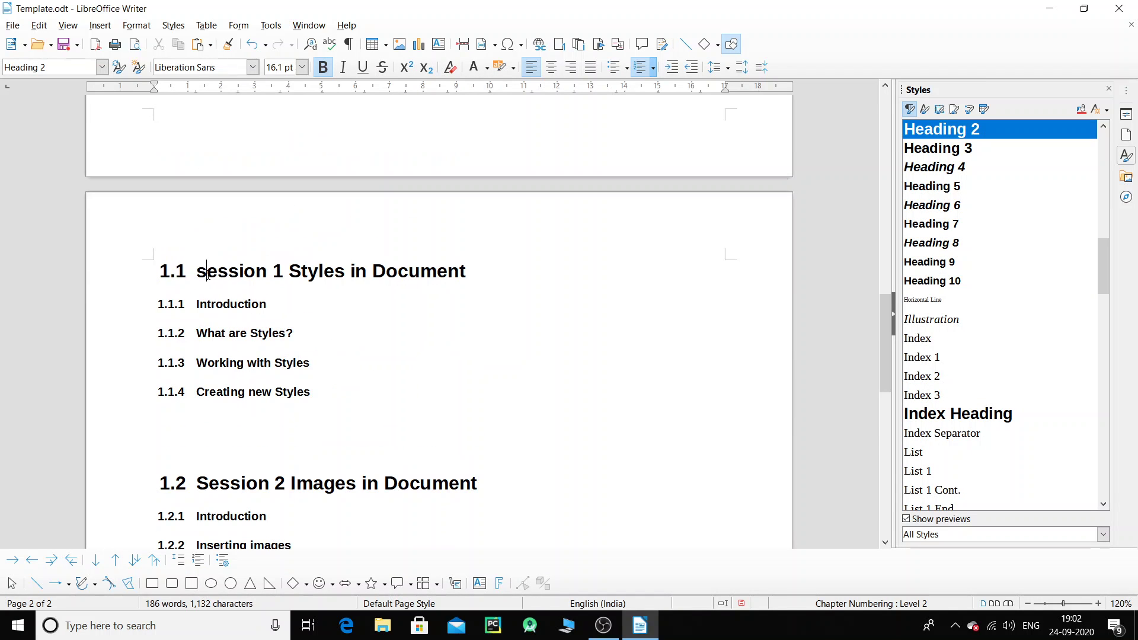
{"action": "key", "text": "BackSpace"}
{"action": "type", "text": "S"}
- Update the table of contents with the corrected Session 1 heading and check its entries
{"action": "scroll", "coordinate": [202, 251], "scroll_direction": "up", "scroll_amount": 4}
{"action": "scroll", "coordinate": [299, 191], "scroll_direction": "up", "scroll_amount": 15}
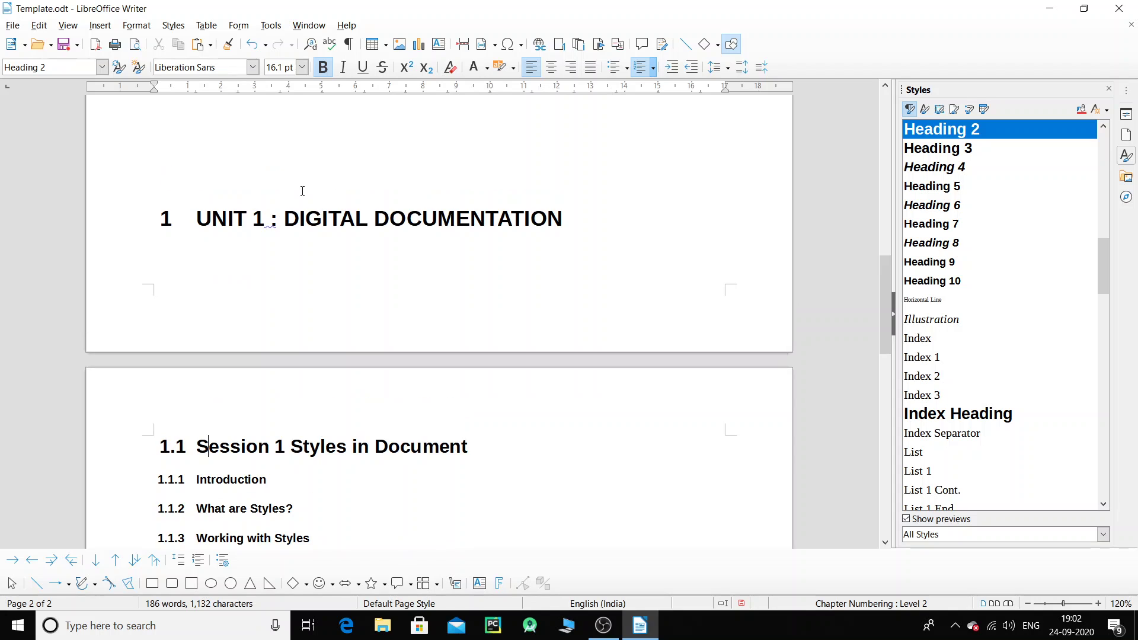
{"action": "right_click", "coordinate": [326, 171]}
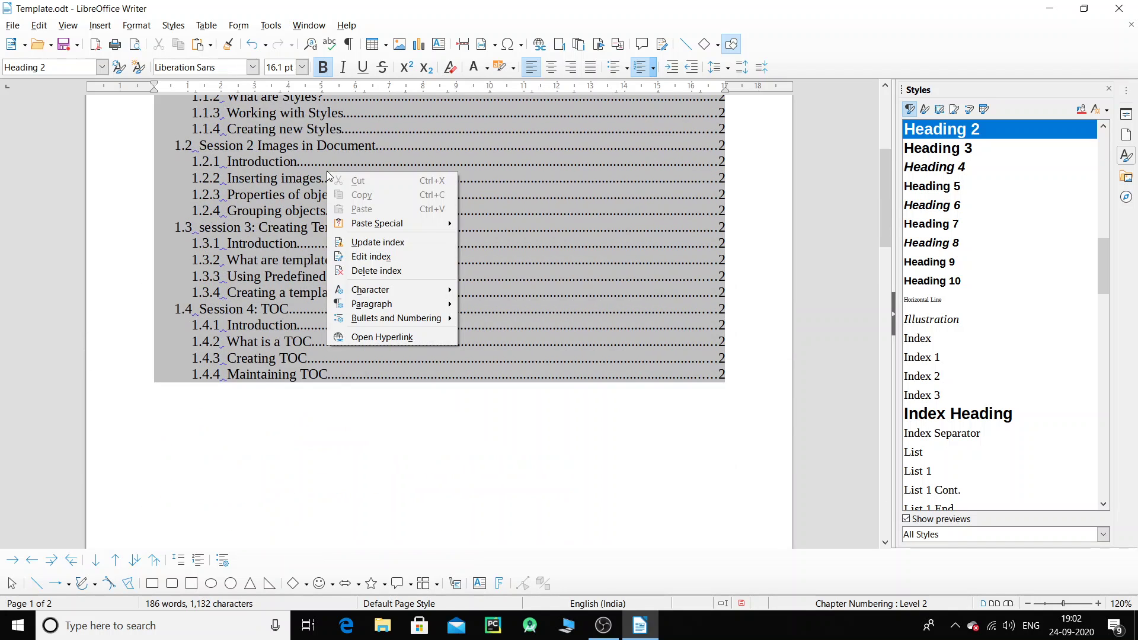
{"action": "left_click", "coordinate": [377, 242]}
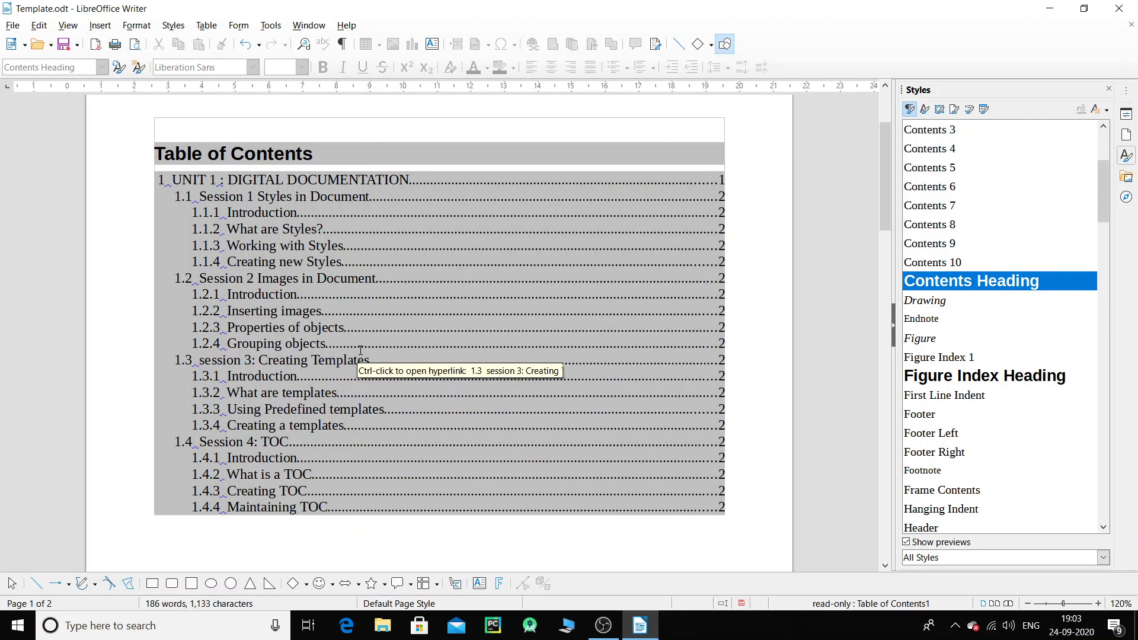
{"action": "scroll", "coordinate": [361, 350], "scroll_direction": "down", "scroll_amount": 3}
{"action": "scroll", "coordinate": [362, 354], "scroll_direction": "up", "scroll_amount": 3}
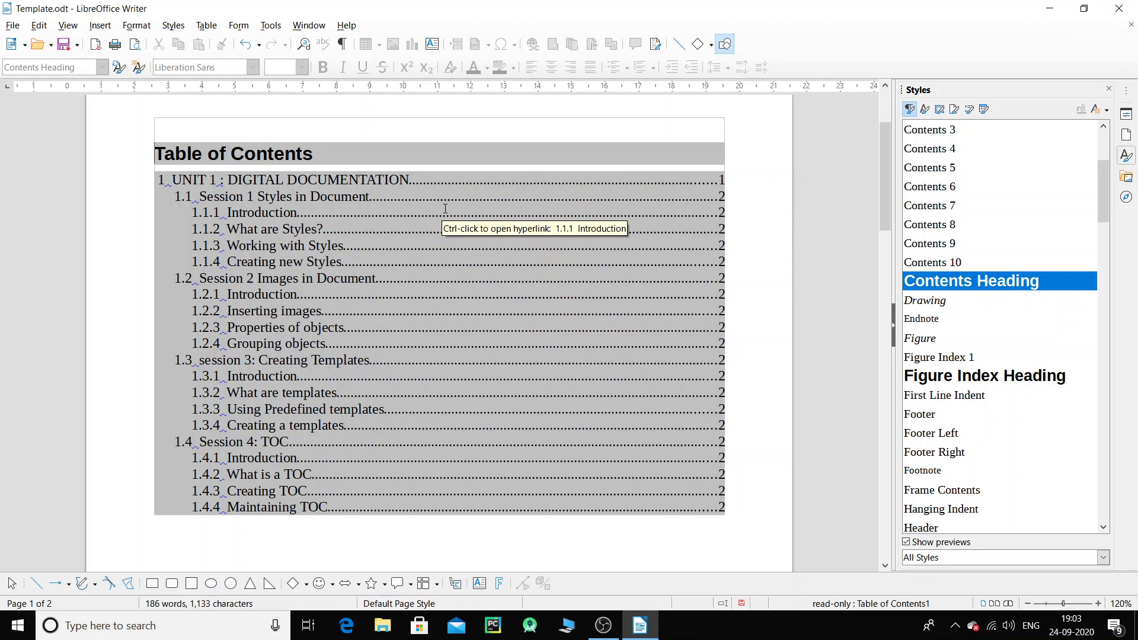
- Copy all the headings from UNIT 1 : DIGITAL DOCUMENTATION through Maintaining TOC
{"action": "scroll", "coordinate": [445, 208], "scroll_direction": "down", "scroll_amount": 15}
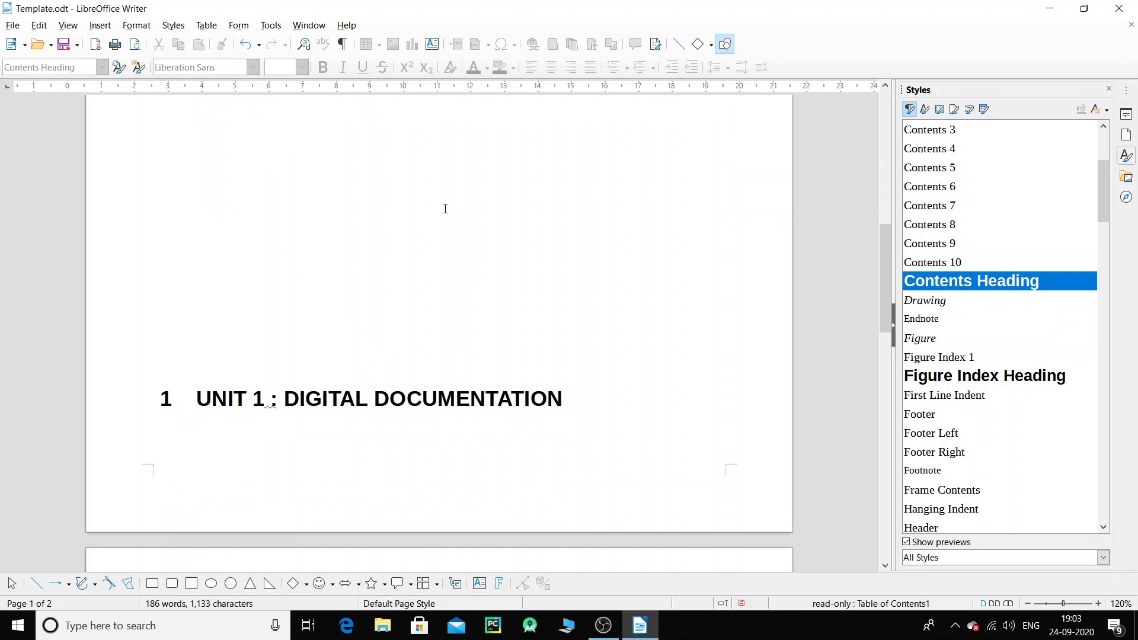
{"action": "scroll", "coordinate": [445, 209], "scroll_direction": "down", "scroll_amount": 16}
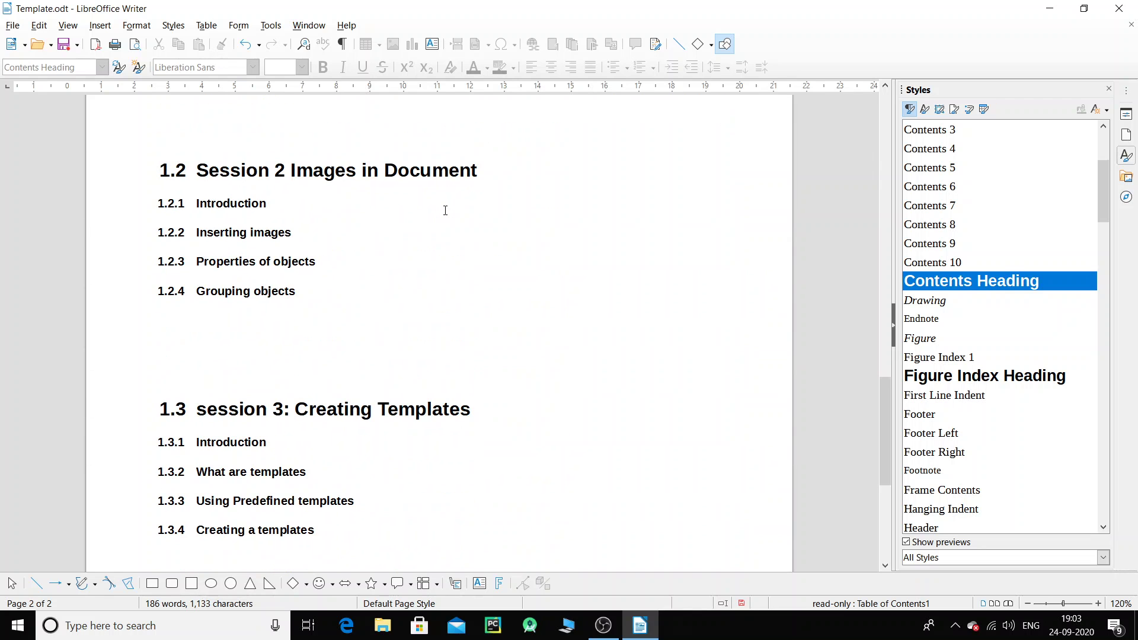
{"action": "scroll", "coordinate": [446, 214], "scroll_direction": "up", "scroll_amount": 17}
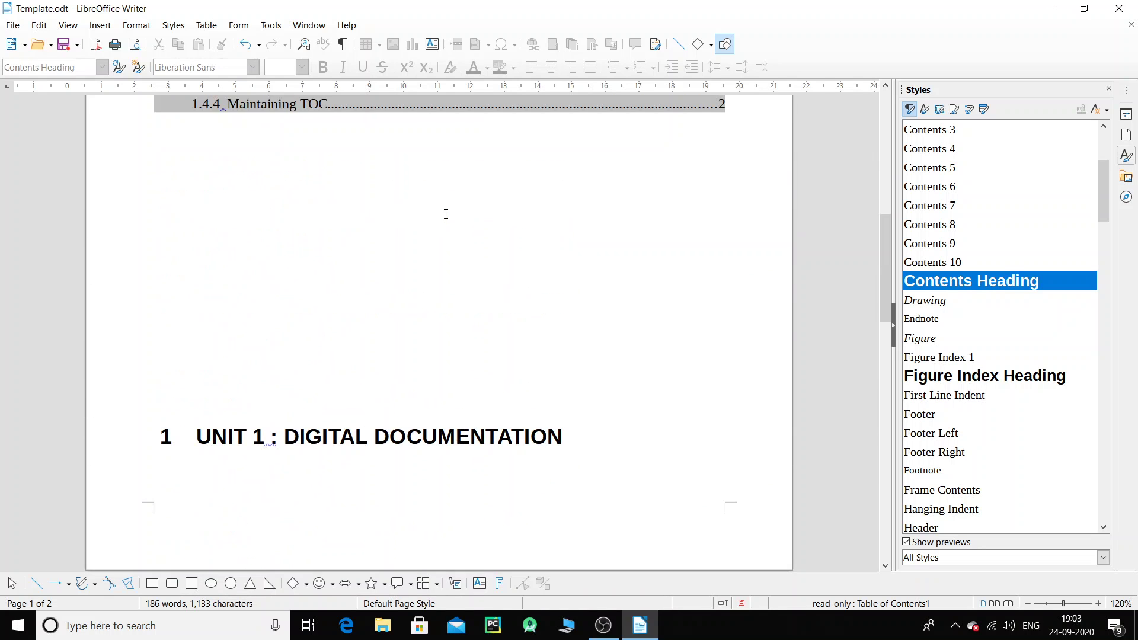
{"action": "scroll", "coordinate": [446, 214], "scroll_direction": "up", "scroll_amount": 3}
{"action": "scroll", "coordinate": [446, 214], "scroll_direction": "down", "scroll_amount": 6}
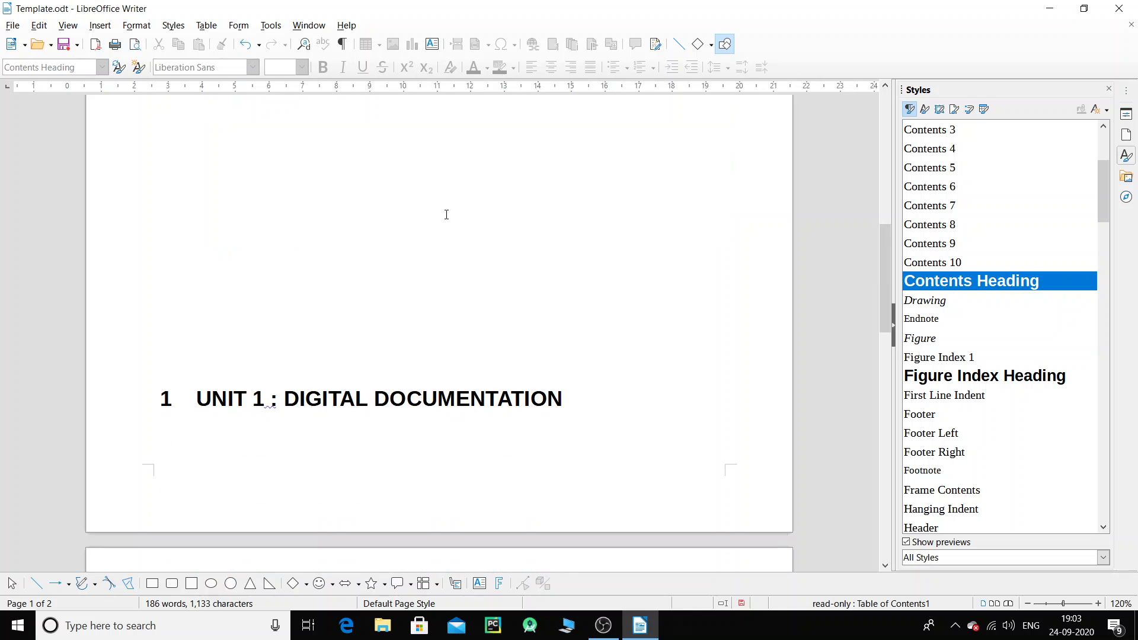
{"action": "left_click_drag", "start_coordinate": [197, 218], "coordinate": [371, 532]}
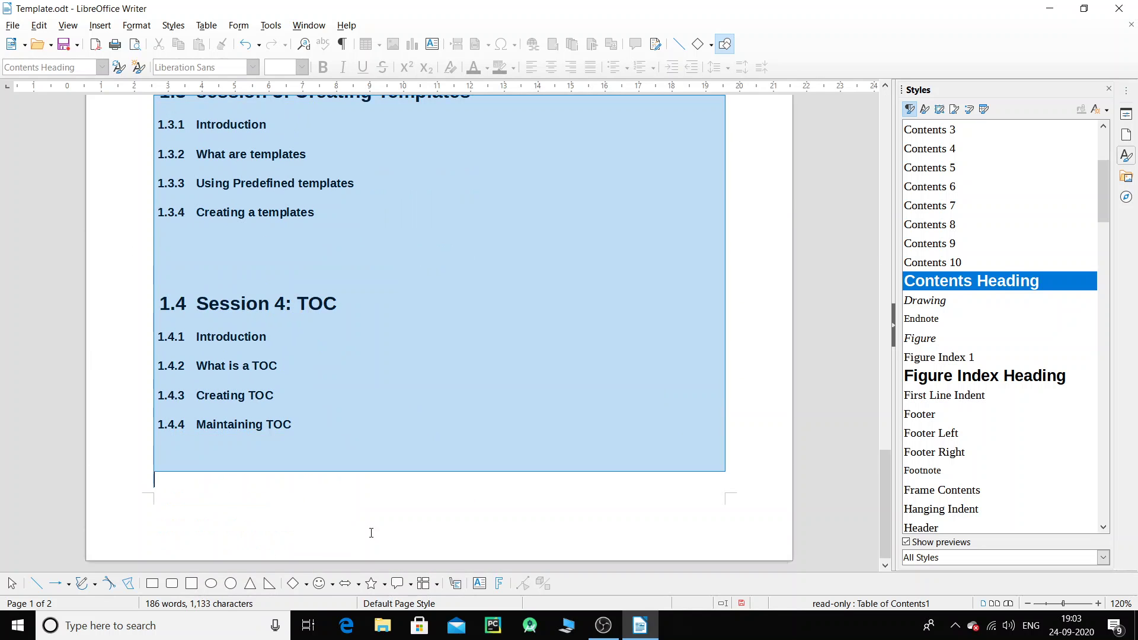
{"action": "left_click_drag", "start_coordinate": [371, 462], "coordinate": [371, 460]}
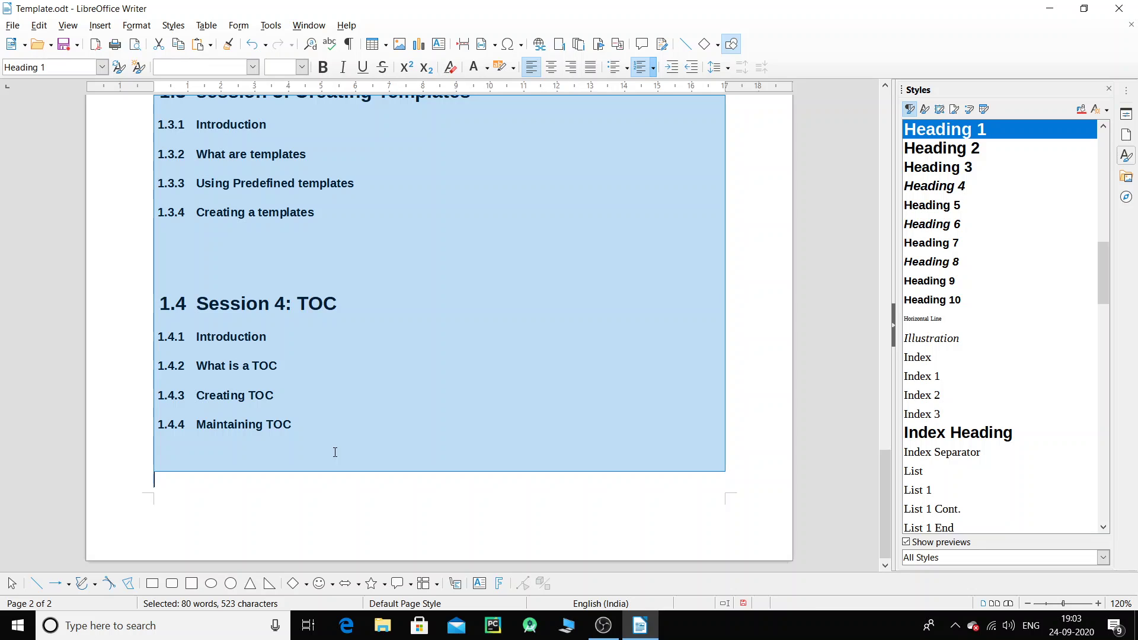
{"action": "left_click_drag", "start_coordinate": [335, 452], "coordinate": [335, 452]}
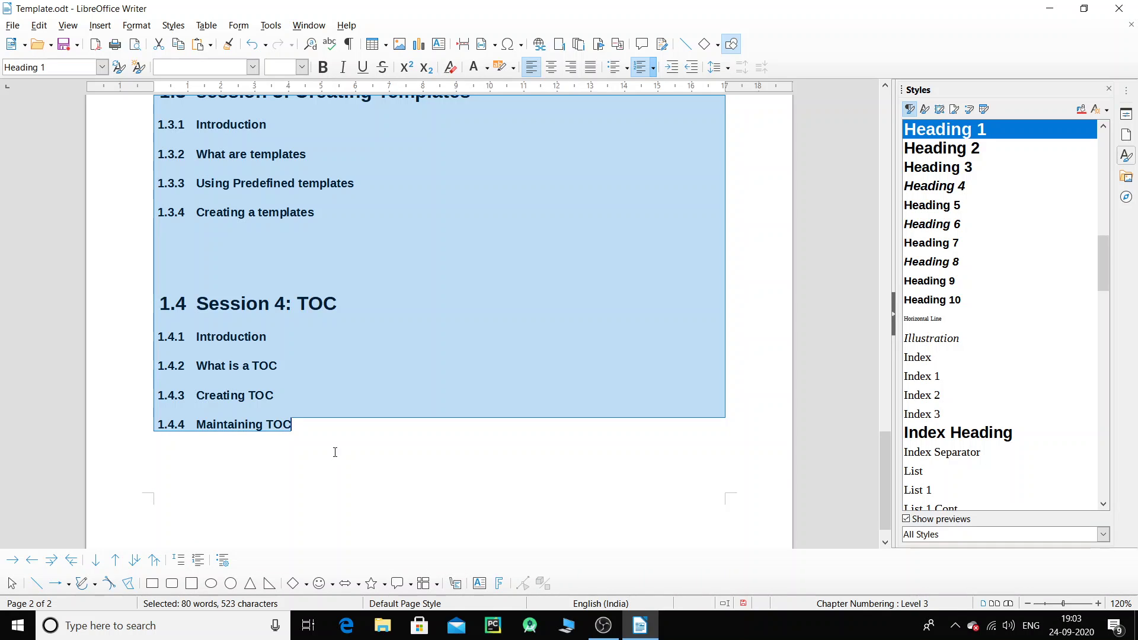
- Insert a page break below Maintaining TOC and paste the copied unit headings on the new page
{"action": "left_click", "coordinate": [239, 471]}
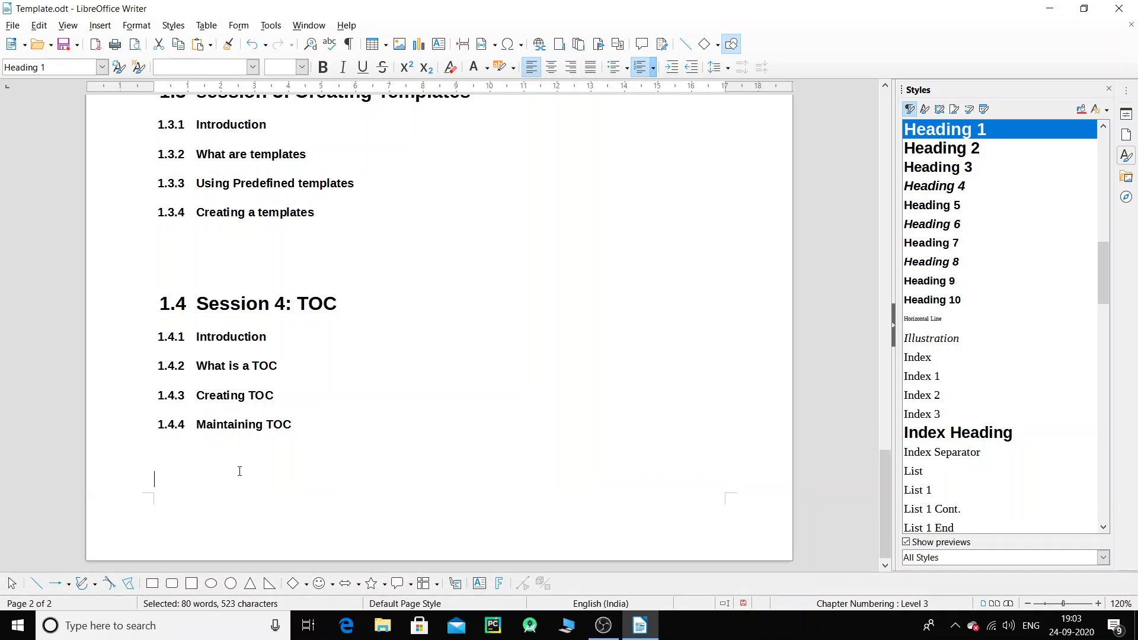
{"action": "key", "text": "ctrl+Return"}
{"action": "key", "text": "ctrl+v"}
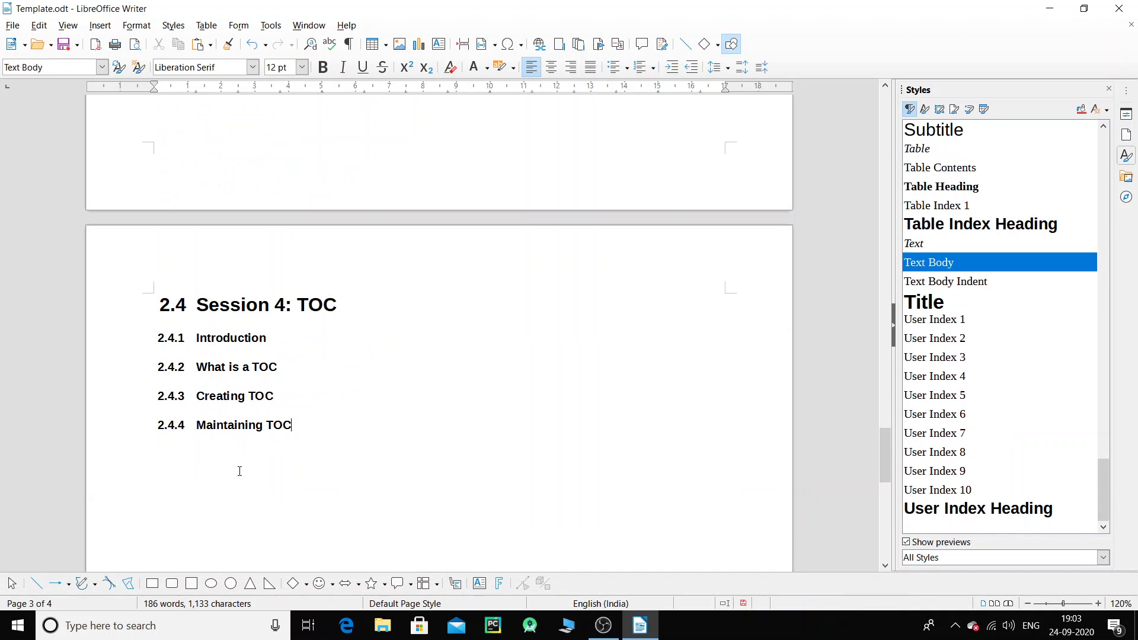
- Change the pasted unit heading to "UNIT 2 : Spreadsheet"
{"action": "scroll", "coordinate": [239, 470], "scroll_direction": "up", "scroll_amount": 8}
{"action": "scroll", "coordinate": [239, 471], "scroll_direction": "up", "scroll_amount": 8}
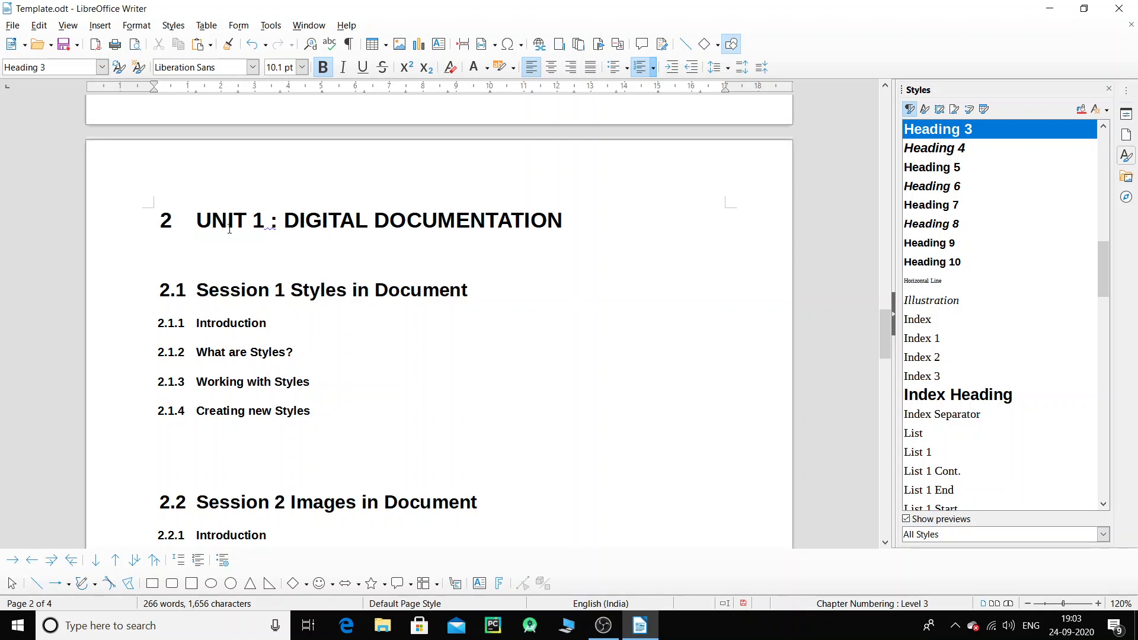
{"action": "left_click", "coordinate": [266, 223]}
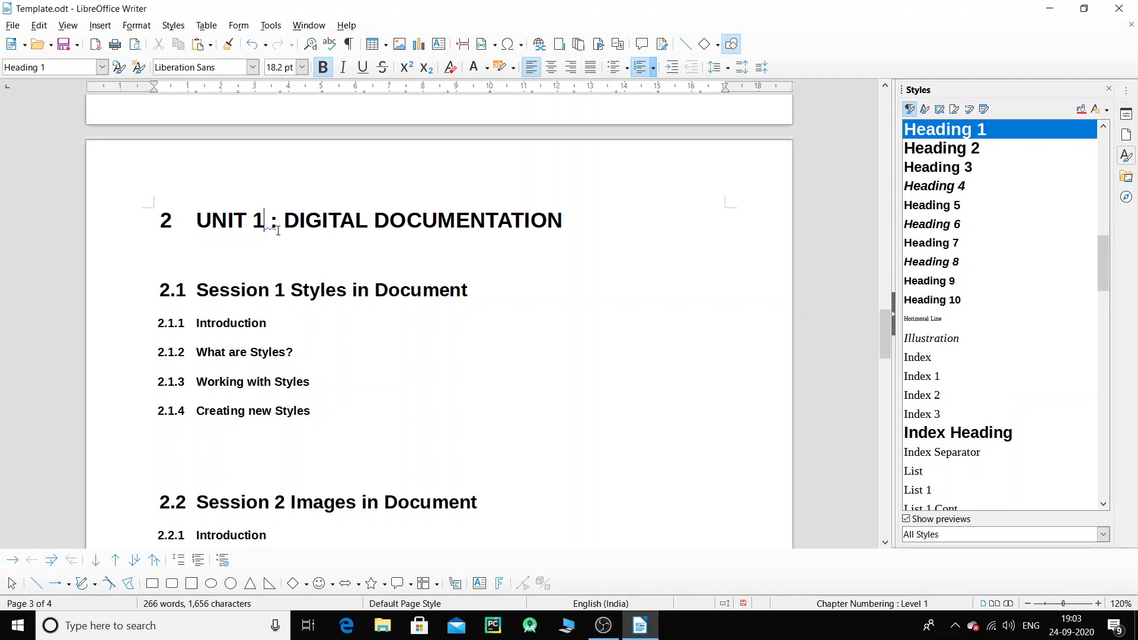
{"action": "key", "text": "BackSpace"}
{"action": "type", "text": "2"}
{"action": "left_click_drag", "start_coordinate": [577, 221], "coordinate": [287, 223]}
{"action": "type", "text": "S["}
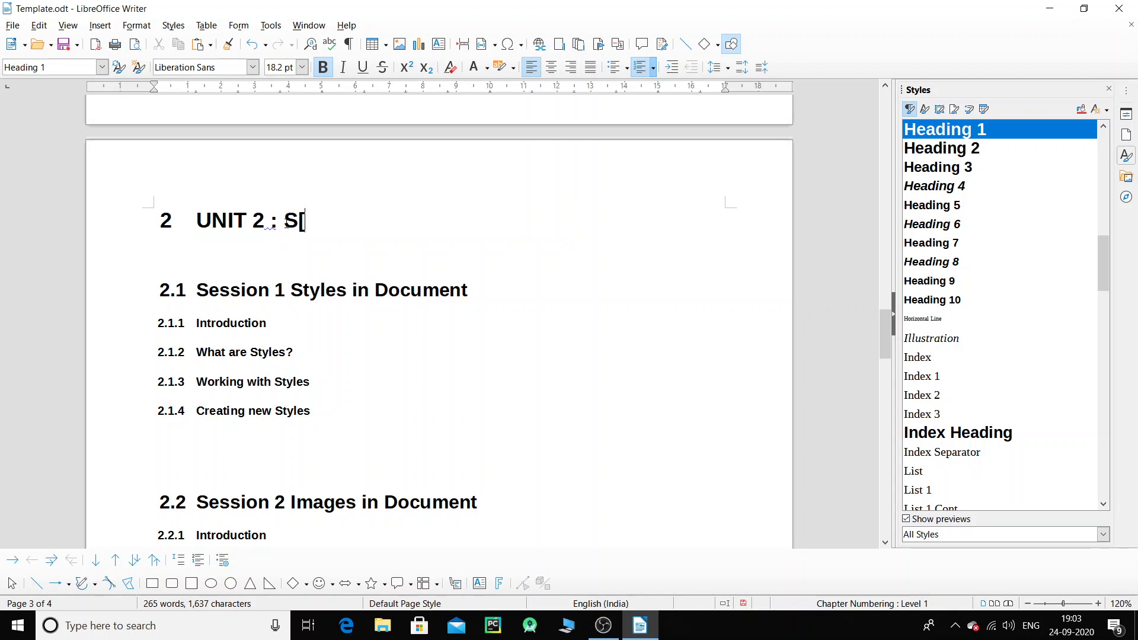
{"action": "key", "text": "BackSpace"}
{"action": "type", "text": "preads"}
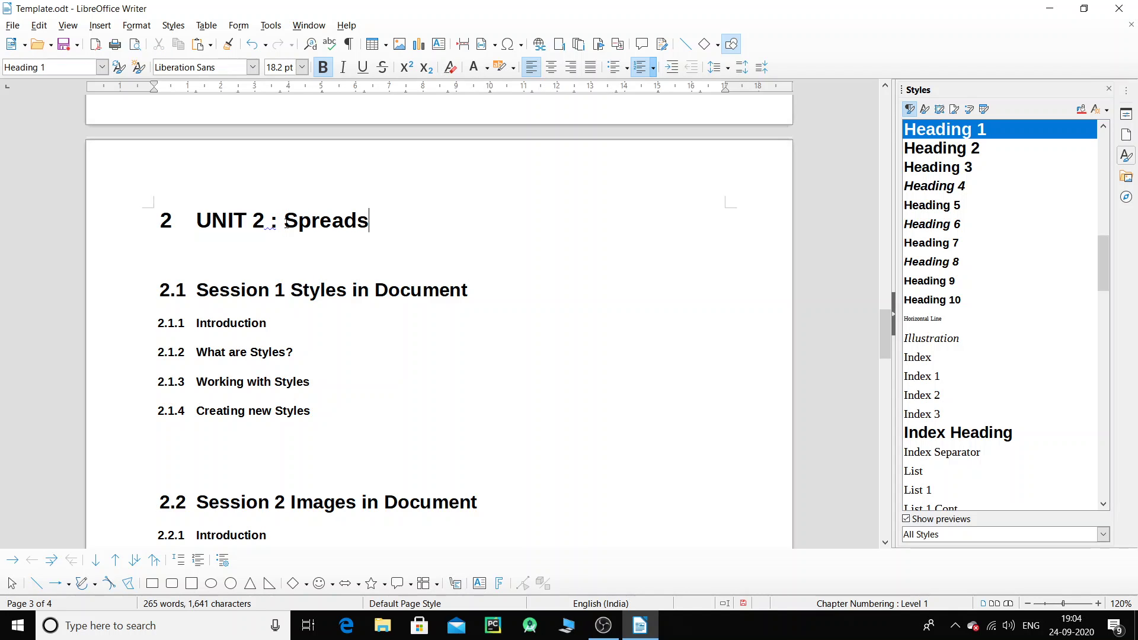
{"action": "type", "text": "heet"}
- Compare the chapter numbering of the Unit 1 headings with that of the Unit 2 headings
{"action": "scroll", "coordinate": [252, 325], "scroll_direction": "up", "scroll_amount": 3}
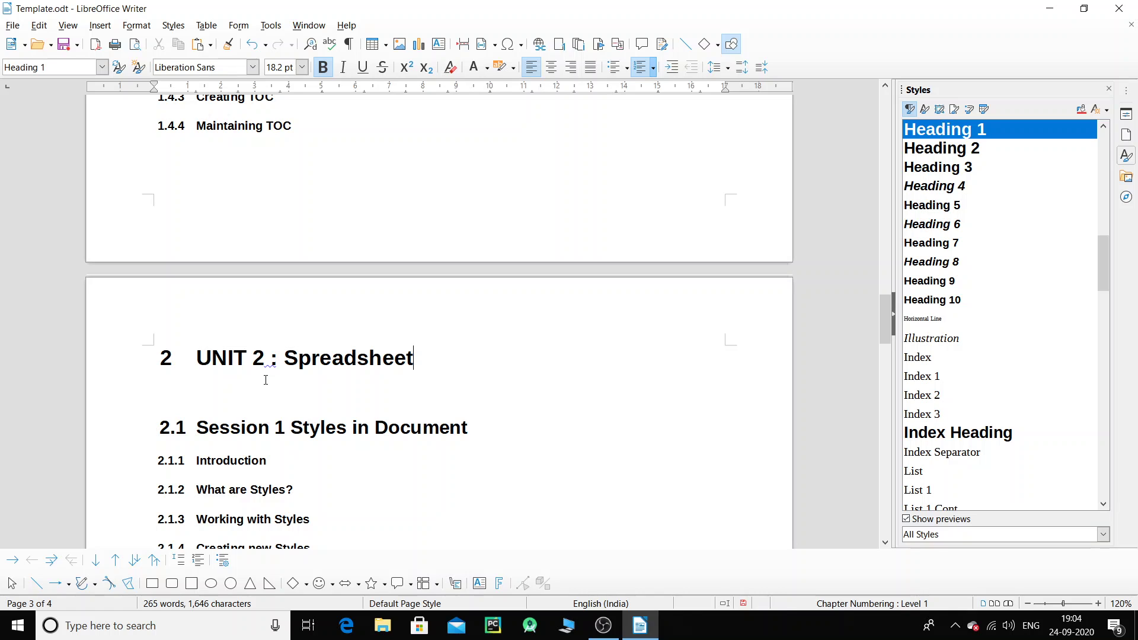
{"action": "scroll", "coordinate": [298, 425], "scroll_direction": "up", "scroll_amount": 20}
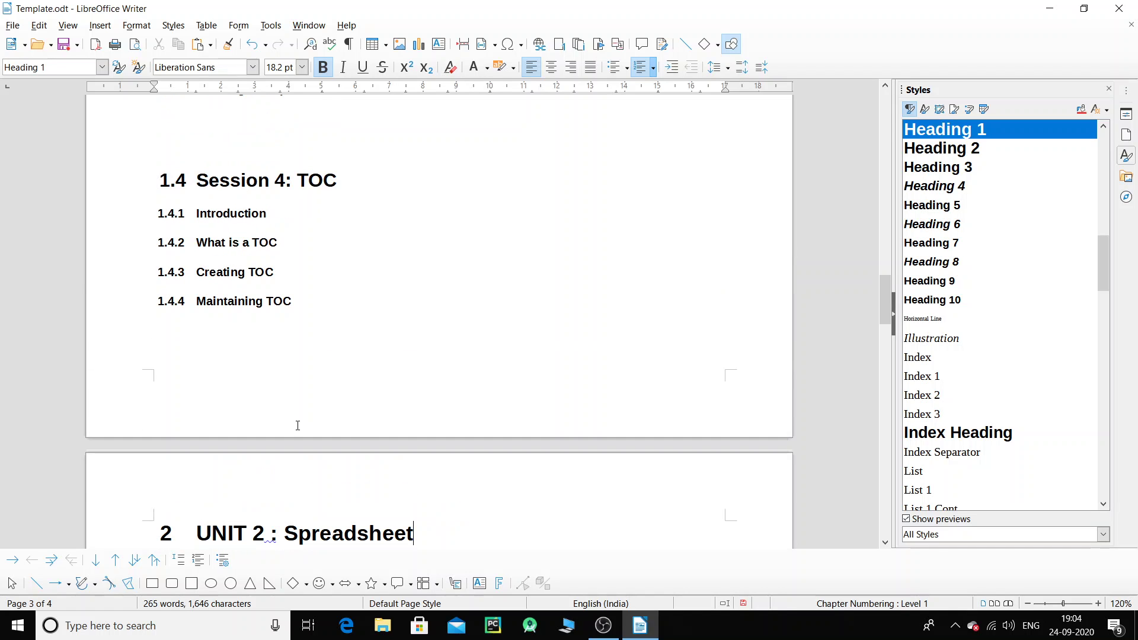
{"action": "scroll", "coordinate": [277, 423], "scroll_direction": "up", "scroll_amount": 6}
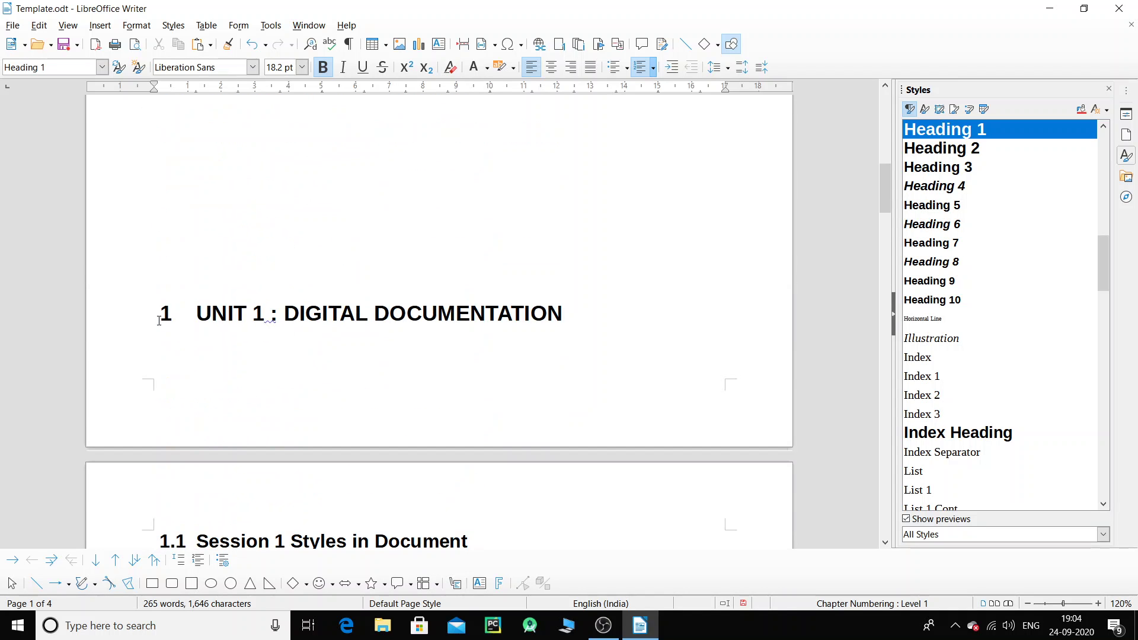
{"action": "left_click", "coordinate": [216, 332]}
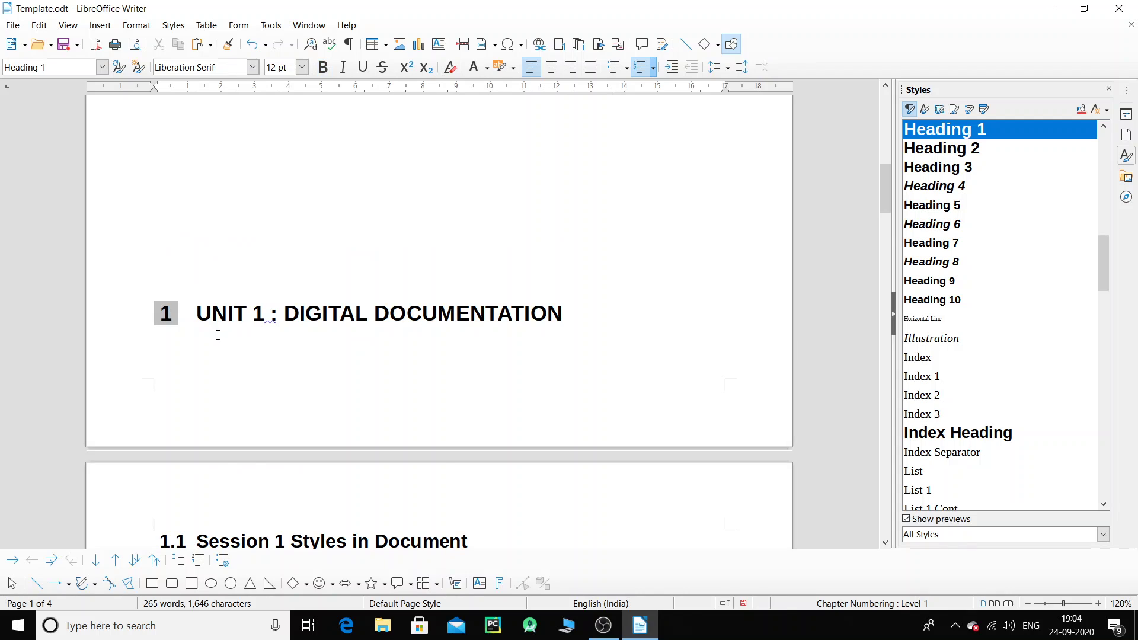
{"action": "scroll", "coordinate": [217, 338], "scroll_direction": "down", "scroll_amount": 15}
{"action": "scroll", "coordinate": [217, 344], "scroll_direction": "down", "scroll_amount": 9}
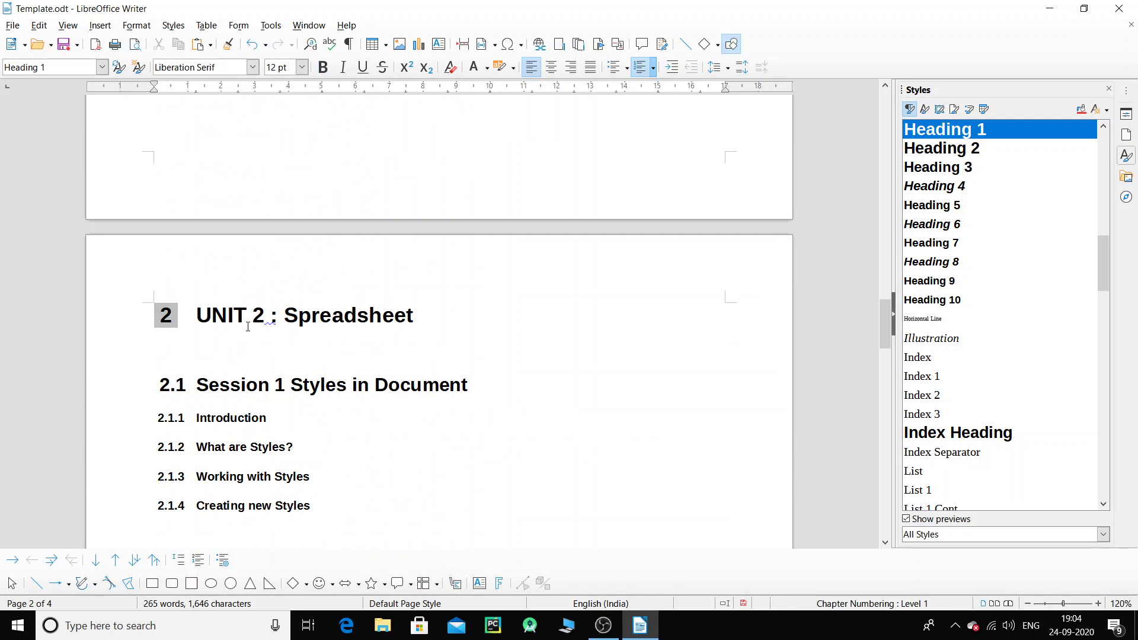
{"action": "left_click", "coordinate": [176, 315]}
{"action": "scroll", "coordinate": [275, 475], "scroll_direction": "down", "scroll_amount": 5}
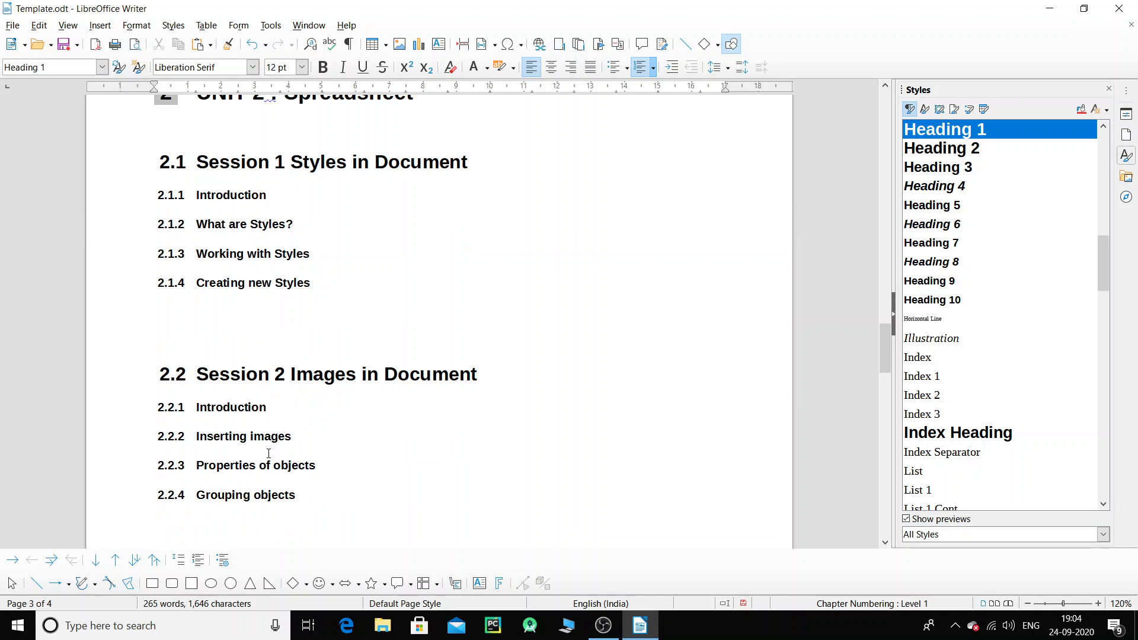
- Update the table of contents to include the Unit 2 headings
{"action": "scroll", "coordinate": [307, 437], "scroll_direction": "up", "scroll_amount": 20}
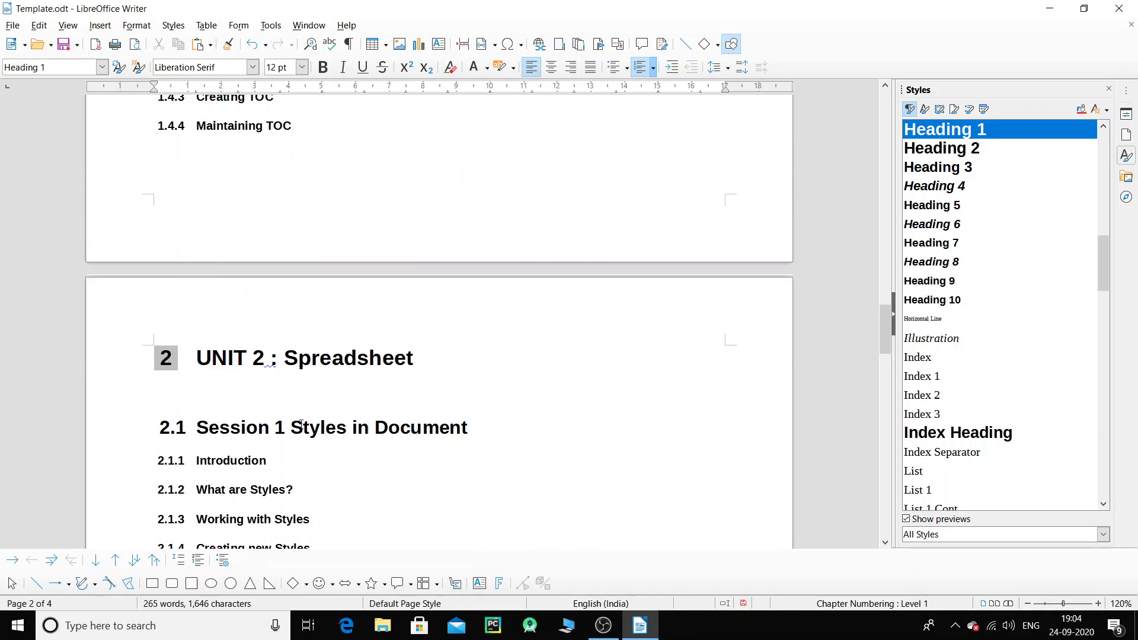
{"action": "scroll", "coordinate": [304, 434], "scroll_direction": "up", "scroll_amount": 7}
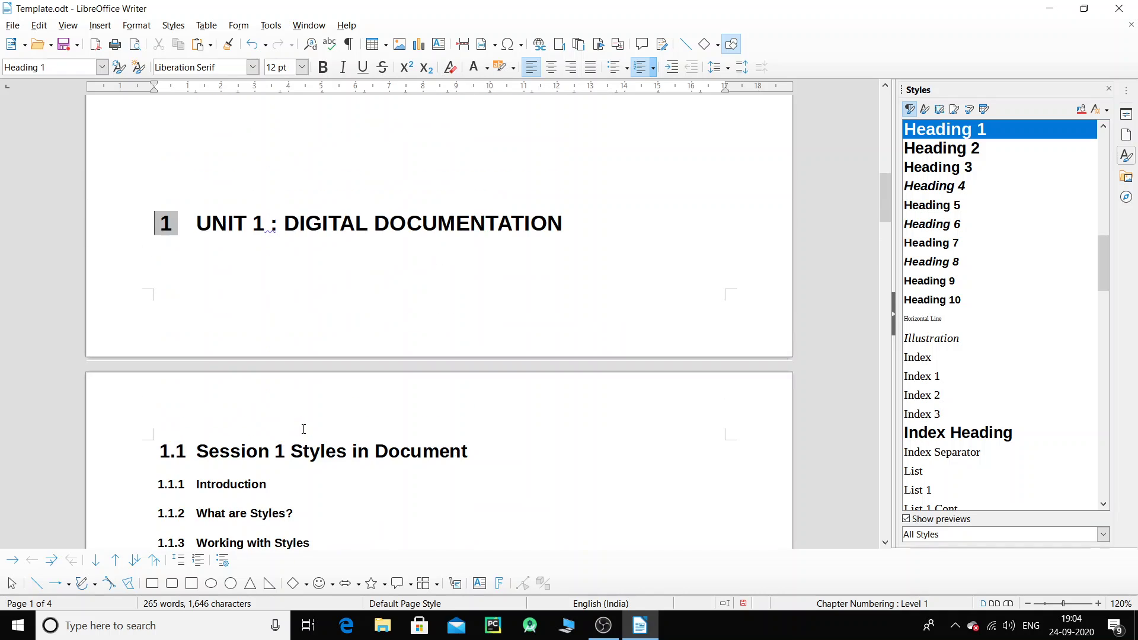
{"action": "scroll", "coordinate": [304, 429], "scroll_direction": "up", "scroll_amount": 10}
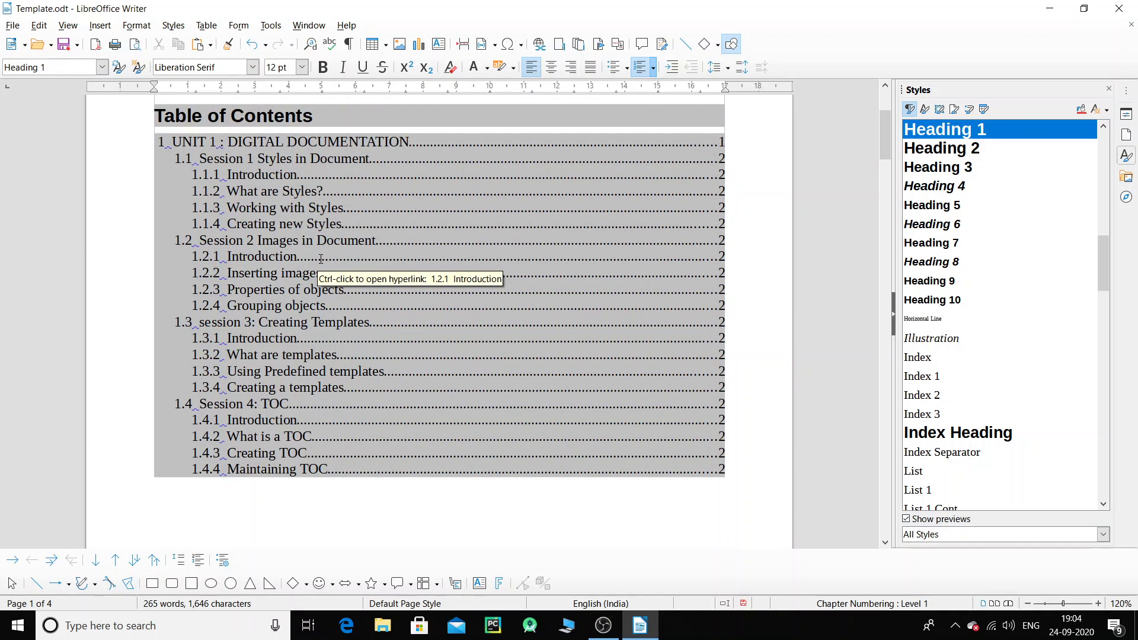
{"action": "right_click", "coordinate": [377, 196]}
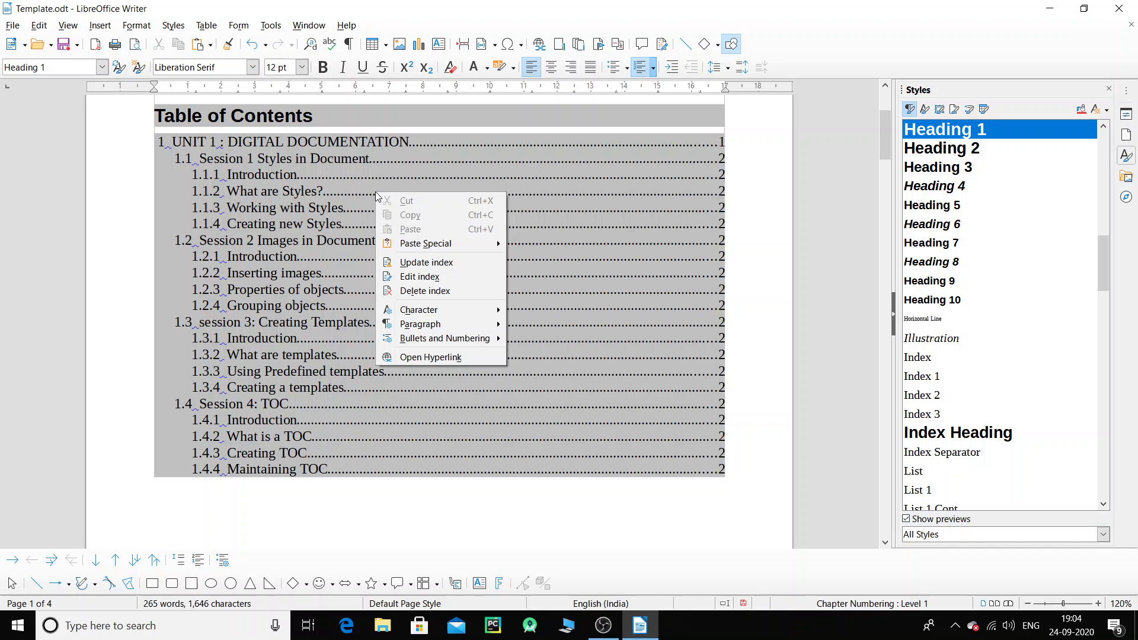
{"action": "left_click", "coordinate": [448, 264]}
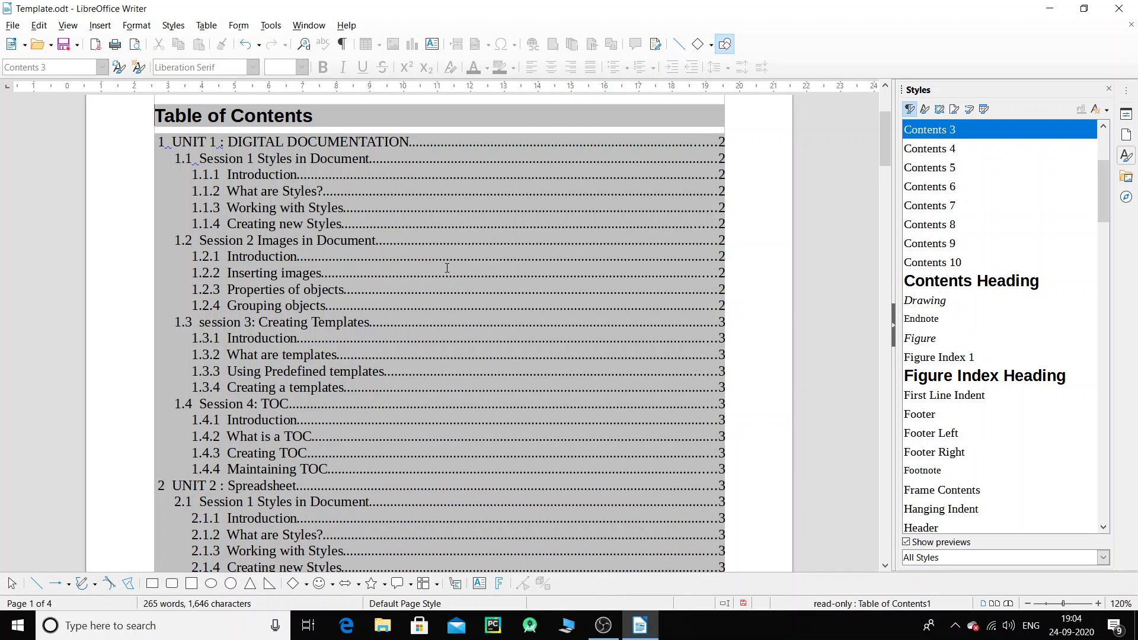
- Examine the Unit 2 entries and page numbers in the table of contents against the headings on the pages
{"action": "scroll", "coordinate": [432, 281], "scroll_direction": "down", "scroll_amount": 5}
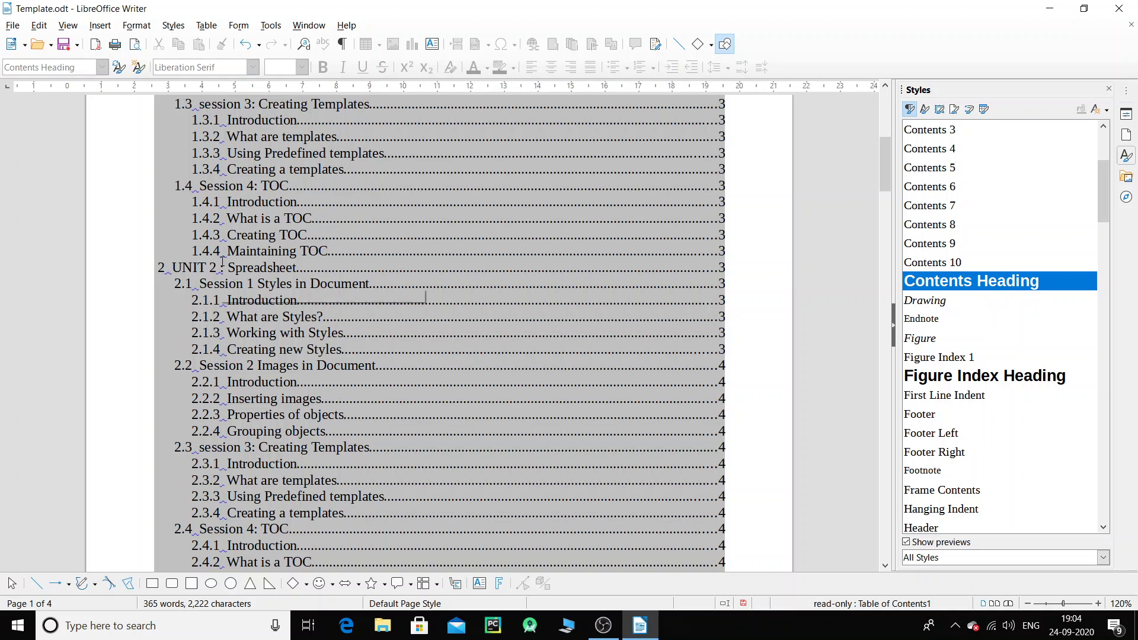
{"action": "scroll", "coordinate": [304, 292], "scroll_direction": "down", "scroll_amount": 3}
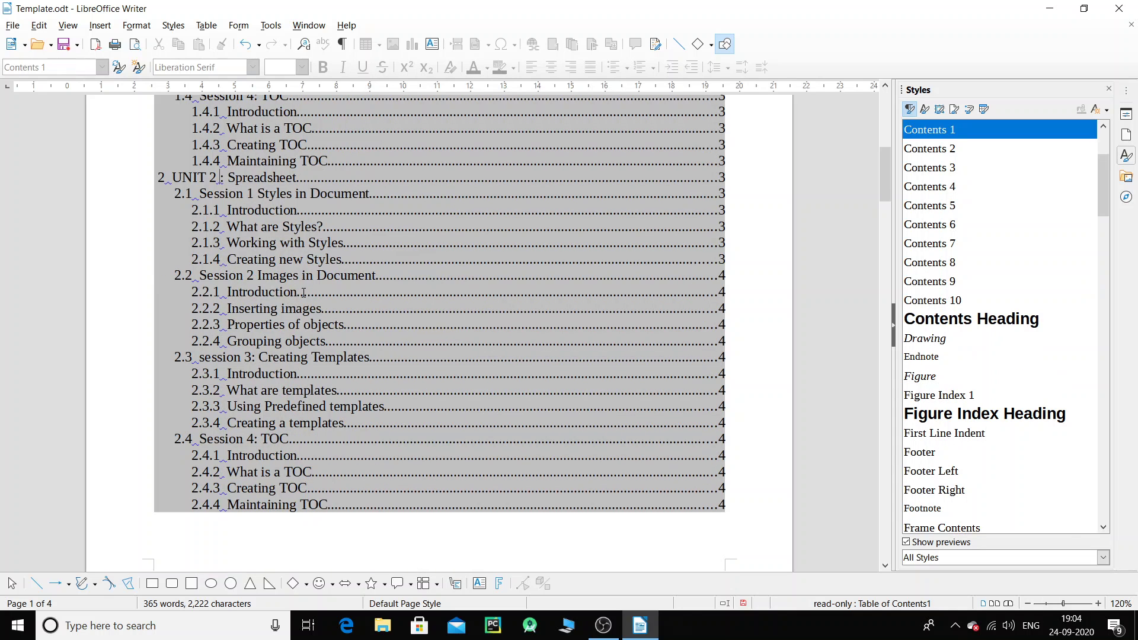
{"action": "scroll", "coordinate": [303, 293], "scroll_direction": "down", "scroll_amount": 3}
{"action": "scroll", "coordinate": [444, 297], "scroll_direction": "up", "scroll_amount": 3}
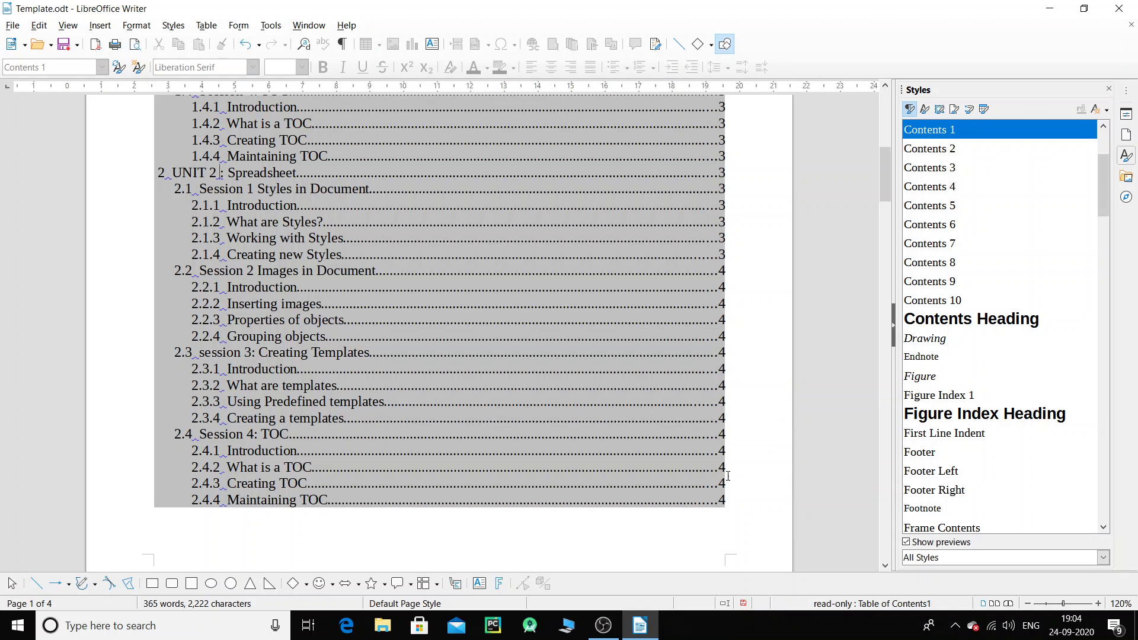
{"action": "scroll", "coordinate": [662, 438], "scroll_direction": "down", "scroll_amount": 9}
{"action": "scroll", "coordinate": [660, 437], "scroll_direction": "down", "scroll_amount": 20}
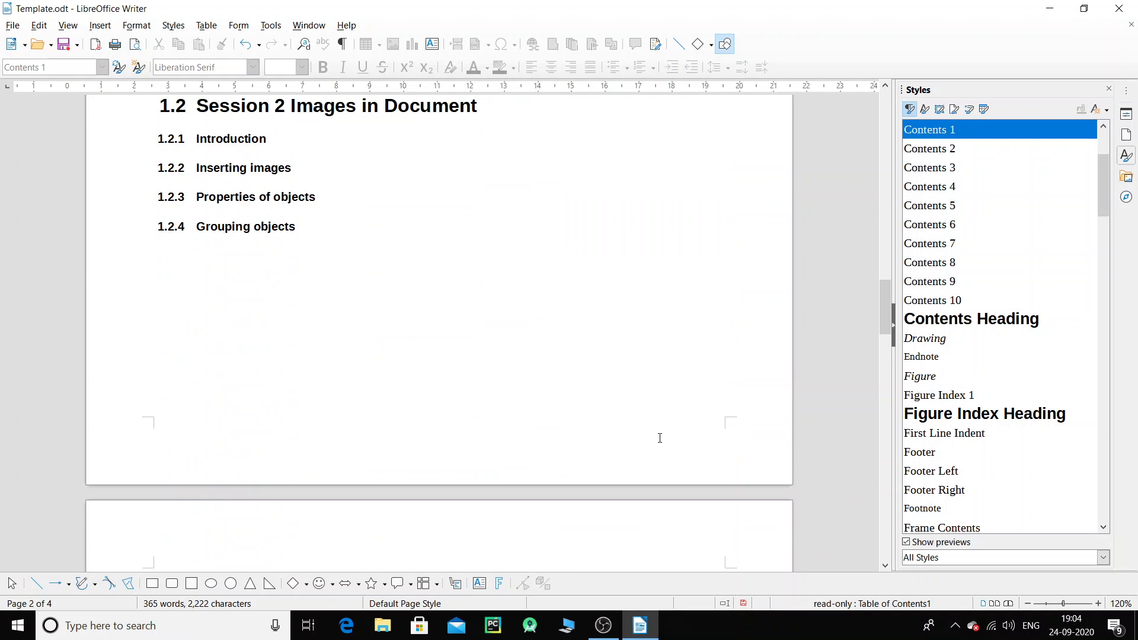
{"action": "scroll", "coordinate": [656, 440], "scroll_direction": "down", "scroll_amount": 12}
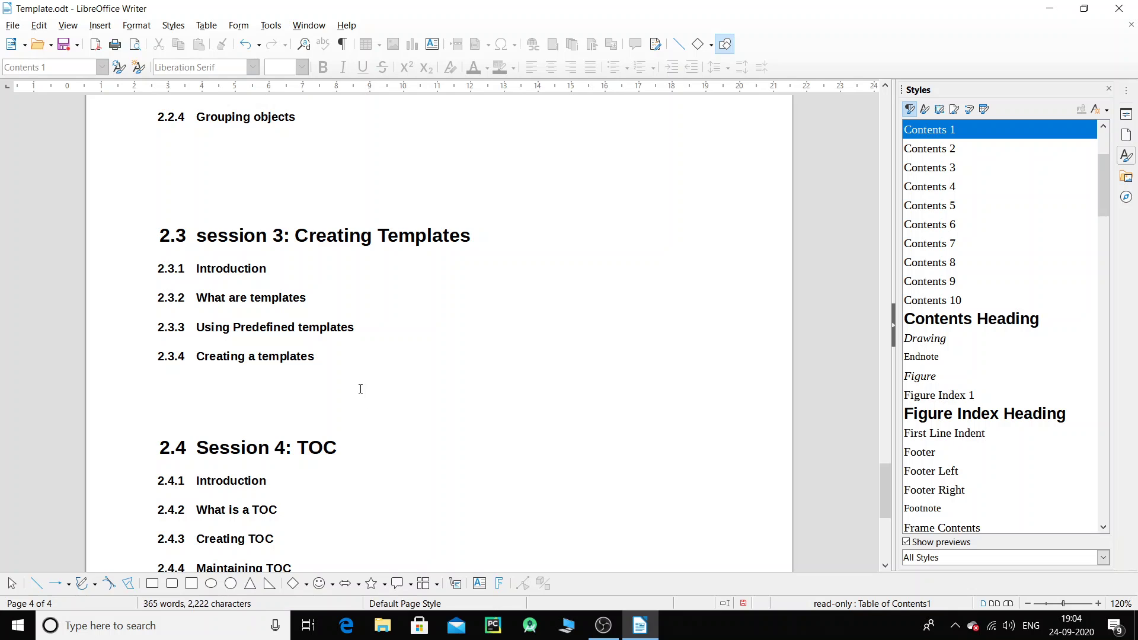
{"action": "left_click", "coordinate": [508, 412]}
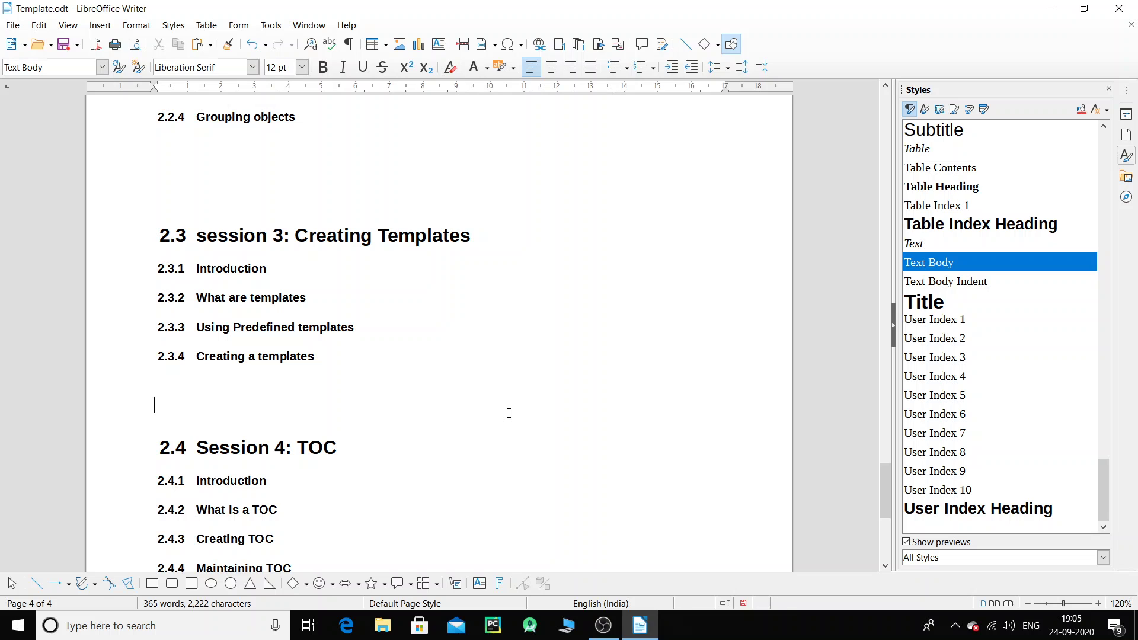
- Apply the Heading 4 style to What are Styles?, Working with Styles and Creating new Styles under Unit 1's Session 1
{"action": "scroll", "coordinate": [509, 413], "scroll_direction": "up", "scroll_amount": 8}
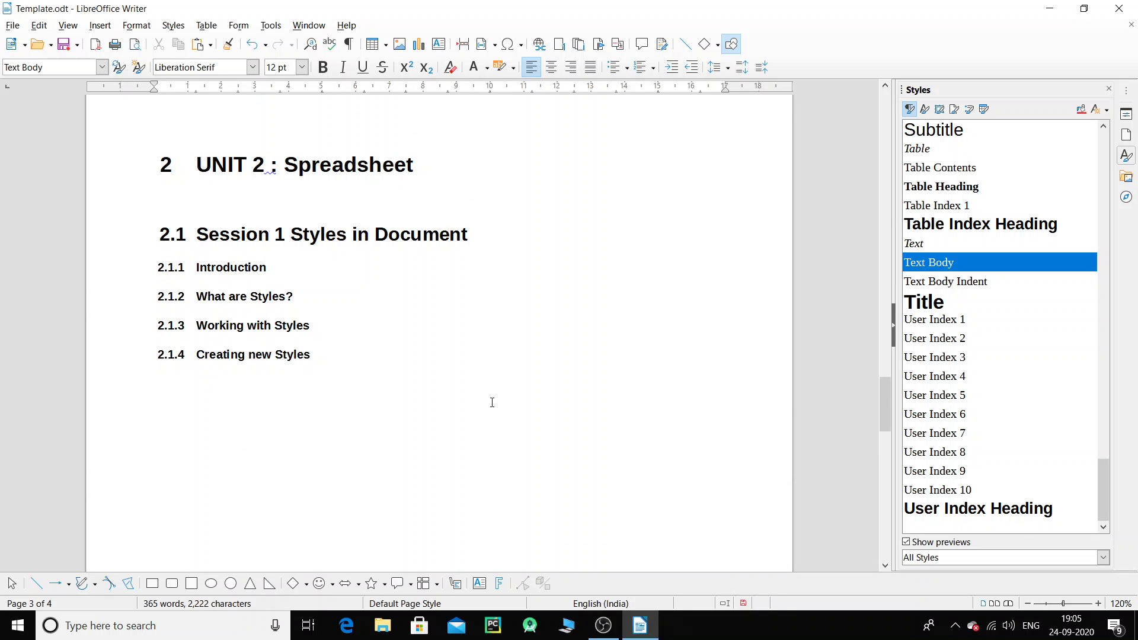
{"action": "scroll", "coordinate": [492, 402], "scroll_direction": "up", "scroll_amount": 10}
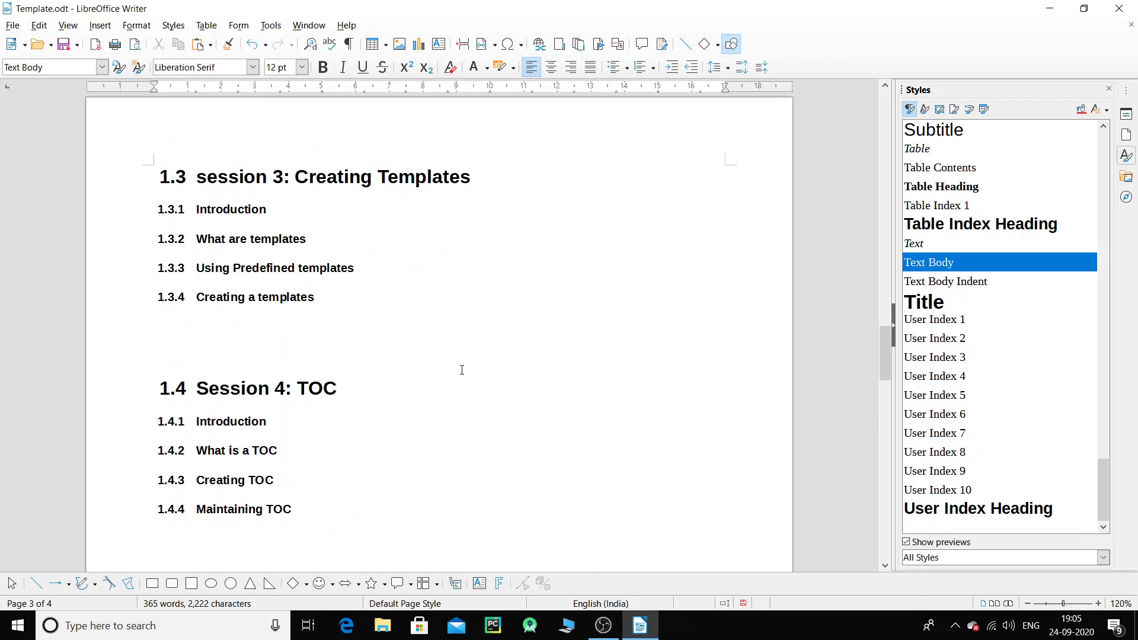
{"action": "scroll", "coordinate": [462, 369], "scroll_direction": "up", "scroll_amount": 10}
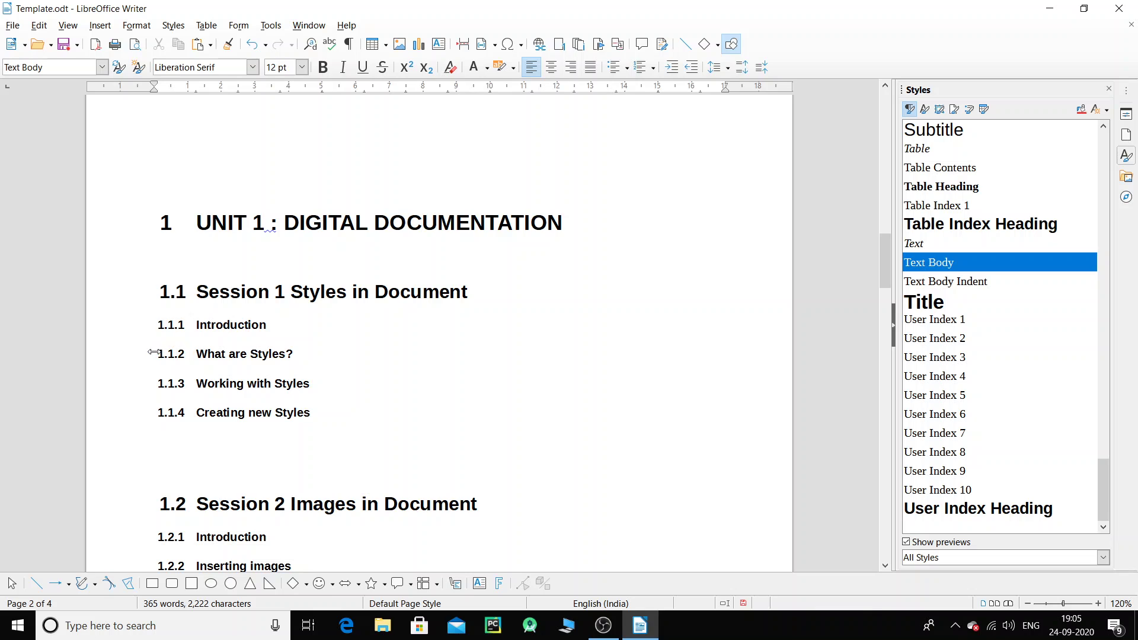
{"action": "left_click_drag", "start_coordinate": [197, 356], "coordinate": [318, 406]}
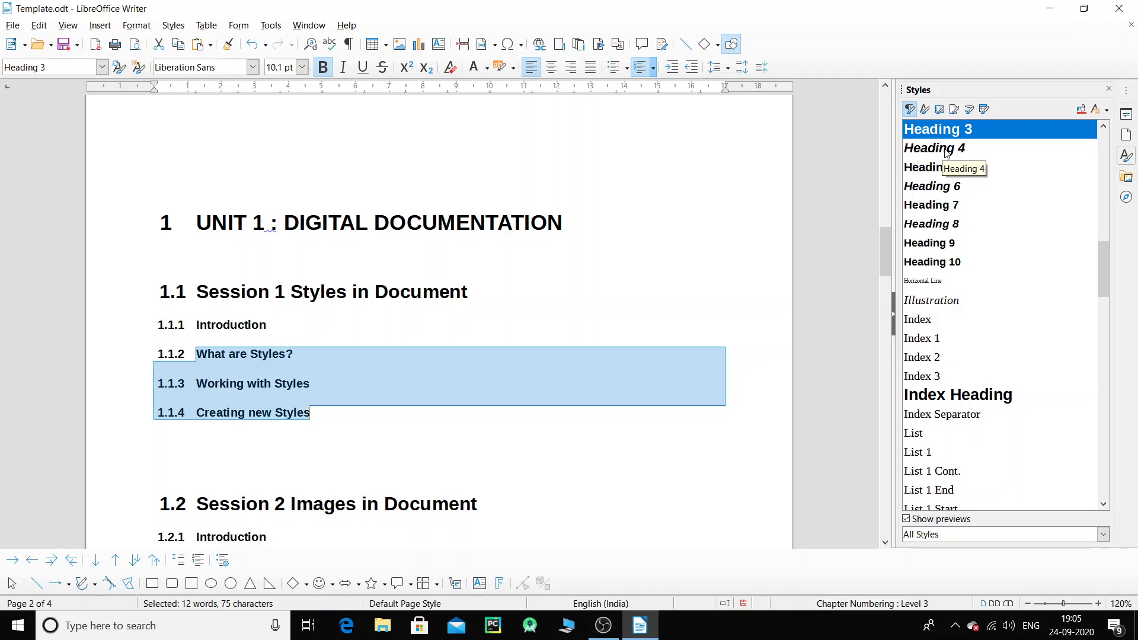
{"action": "double_click", "coordinate": [947, 153]}
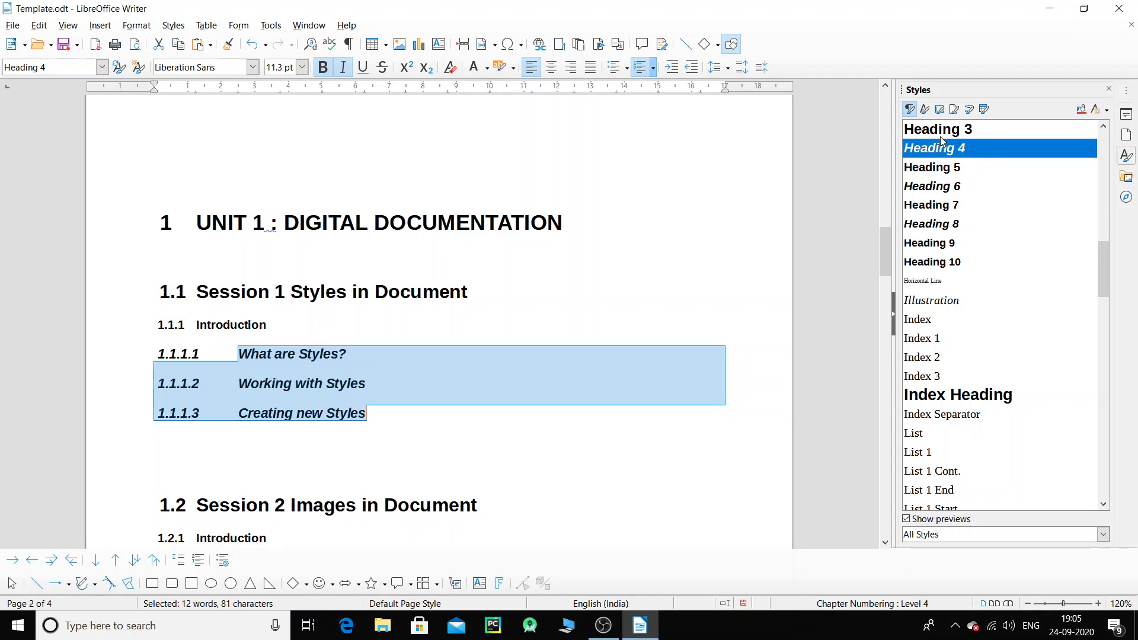
{"action": "left_click", "coordinate": [261, 385]}
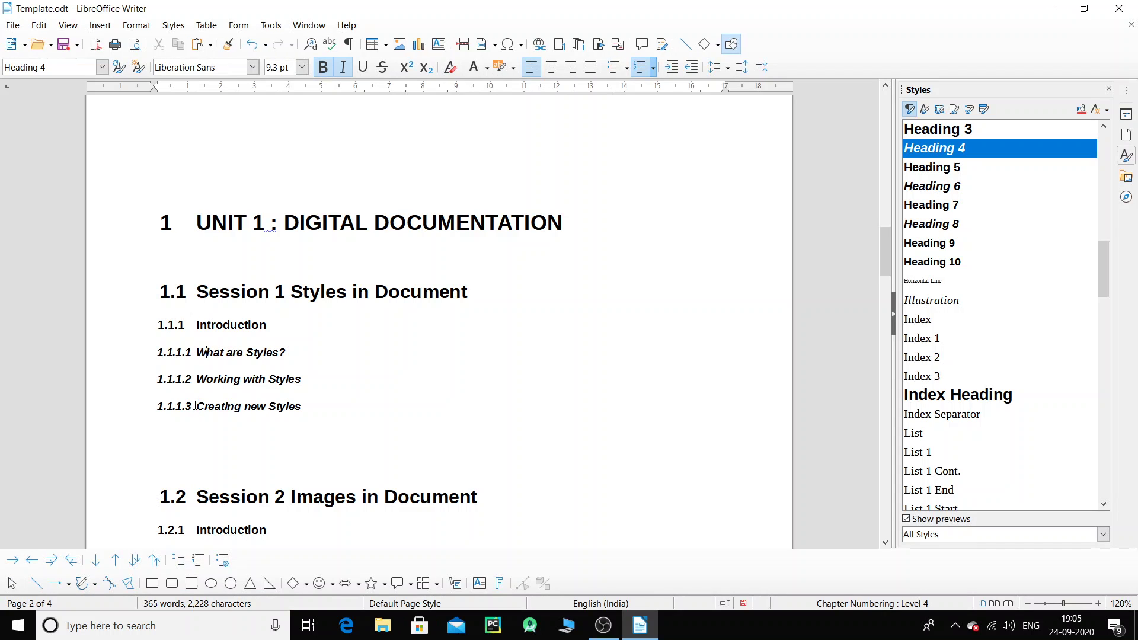
- Update the table of contents with the Heading 4 subtopics of Session 1 and check its entries
{"action": "scroll", "coordinate": [246, 379], "scroll_direction": "up", "scroll_amount": 20}
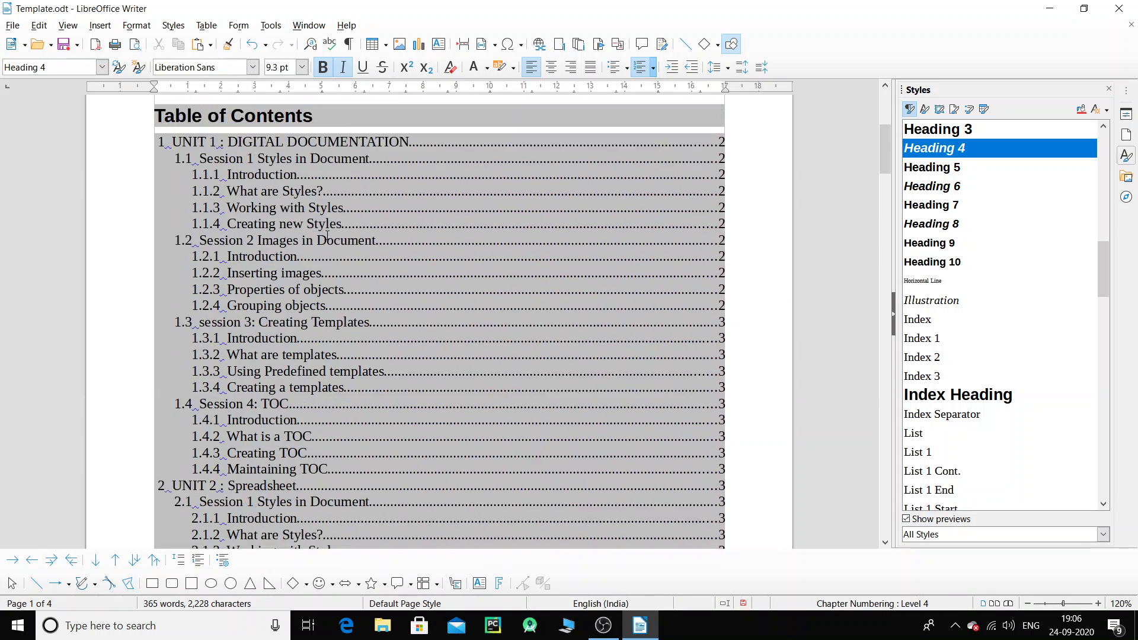
{"action": "scroll", "coordinate": [326, 236], "scroll_direction": "up", "scroll_amount": 1}
{"action": "right_click", "coordinate": [464, 246]}
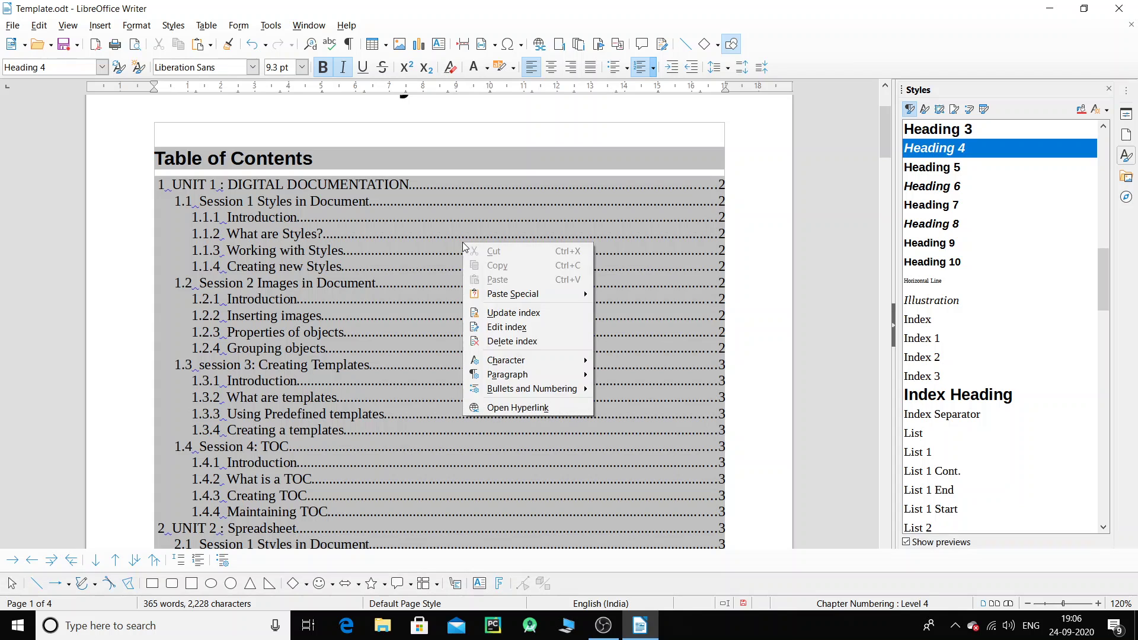
{"action": "left_click", "coordinate": [529, 314]}
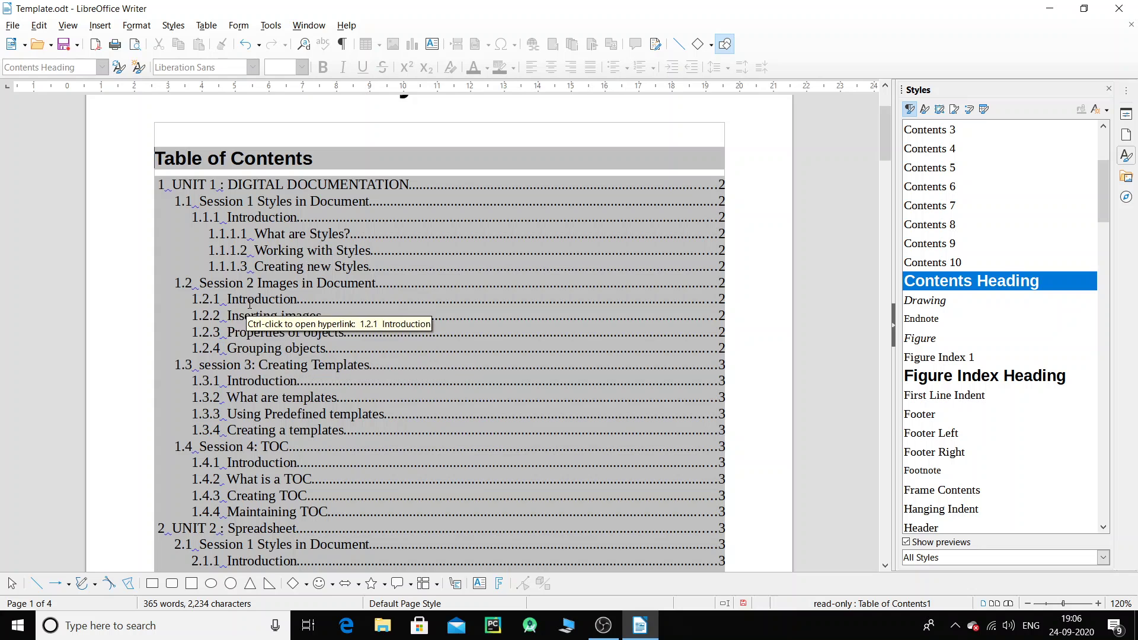
{"action": "scroll", "coordinate": [250, 303], "scroll_direction": "down", "scroll_amount": 3}
{"action": "scroll", "coordinate": [238, 321], "scroll_direction": "up", "scroll_amount": 4}
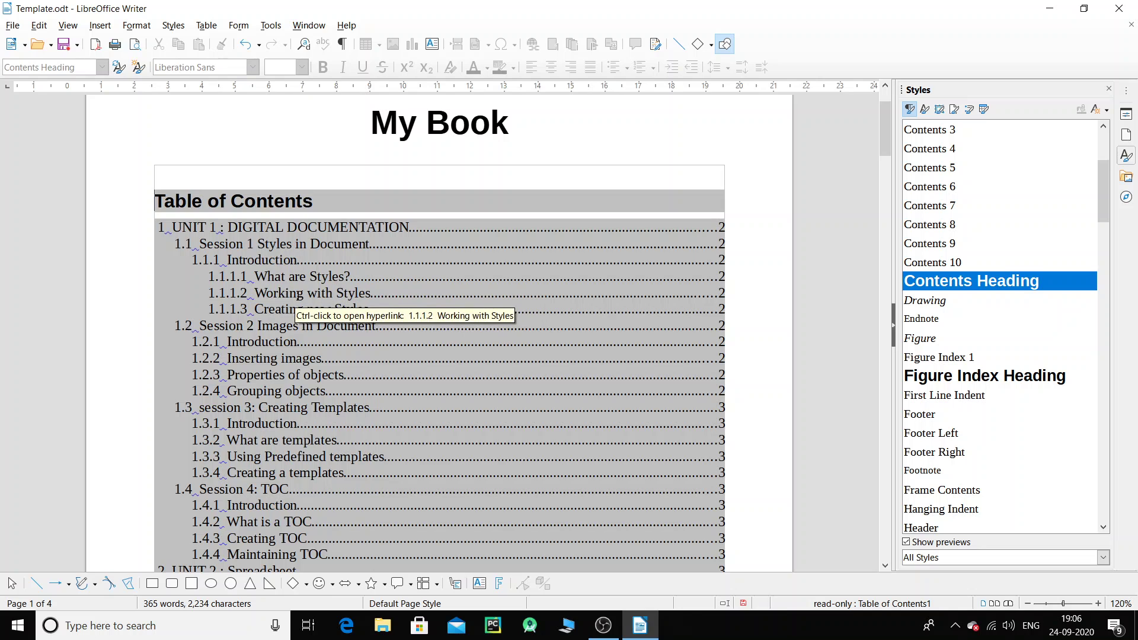
{"action": "scroll", "coordinate": [296, 386], "scroll_direction": "down", "scroll_amount": 15}
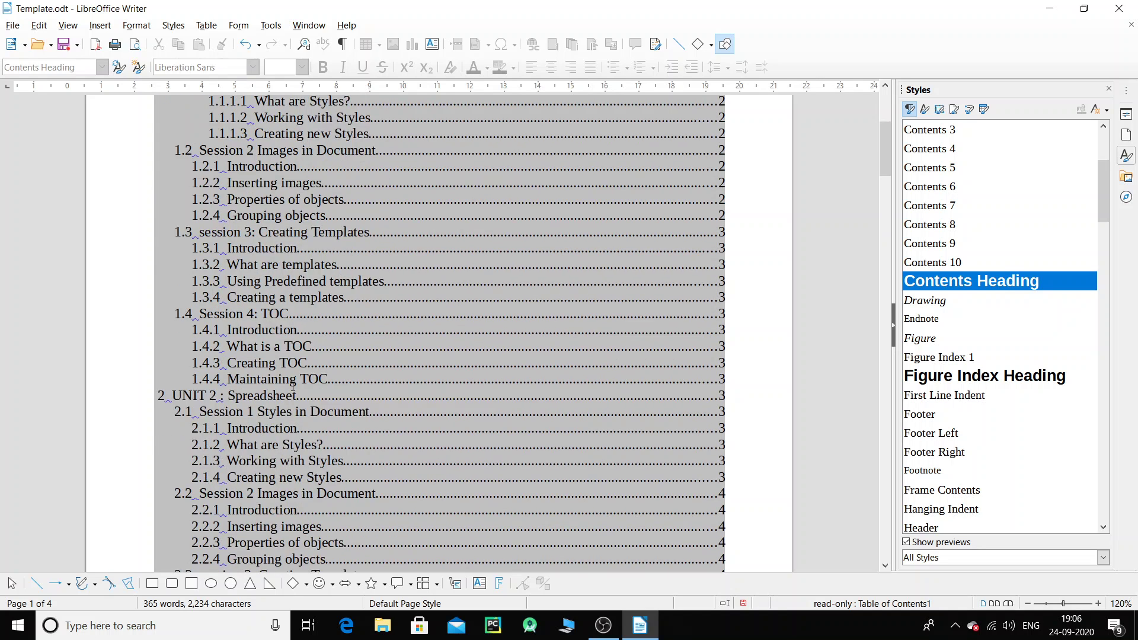
{"action": "scroll", "coordinate": [297, 387], "scroll_direction": "down", "scroll_amount": 10}
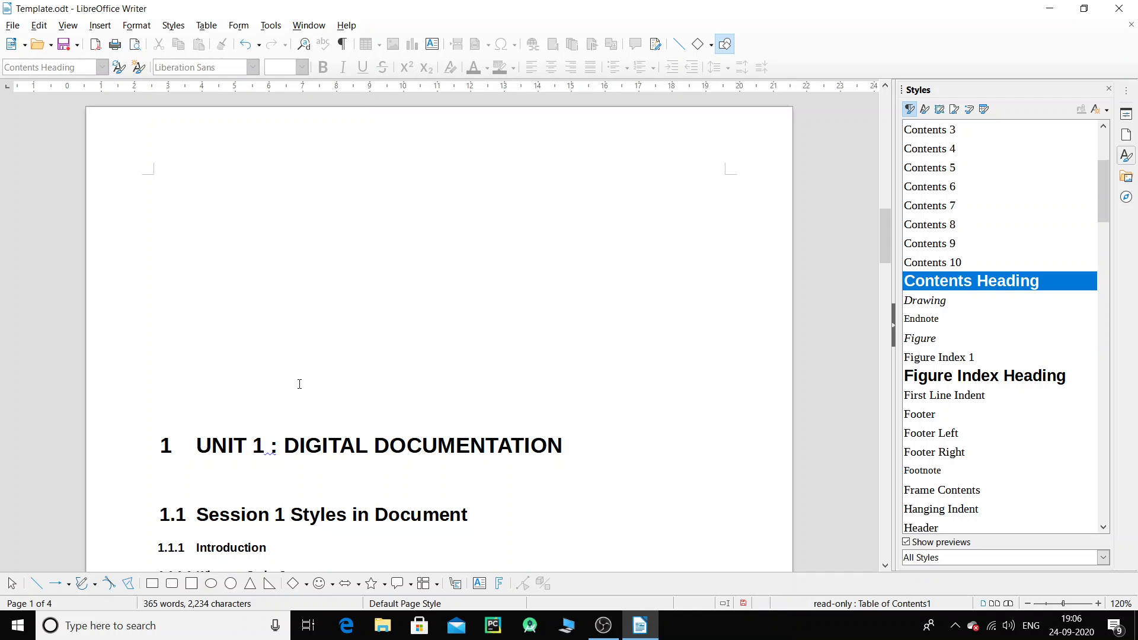
{"action": "scroll", "coordinate": [302, 233], "scroll_direction": "up", "scroll_amount": 12}
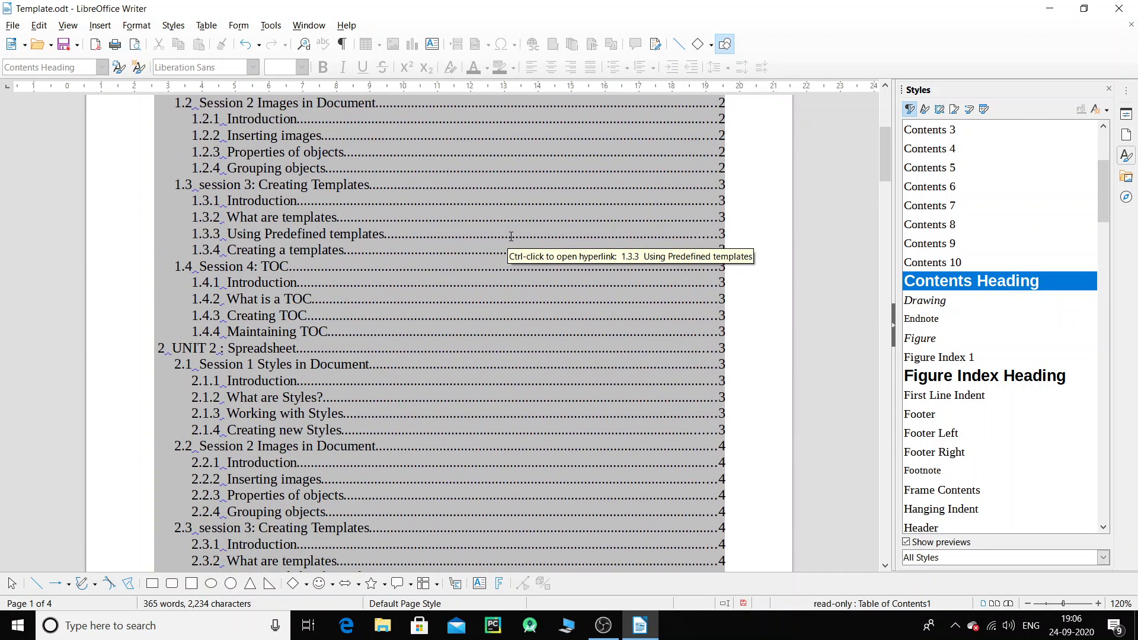
{"action": "scroll", "coordinate": [508, 239], "scroll_direction": "up", "scroll_amount": 3}
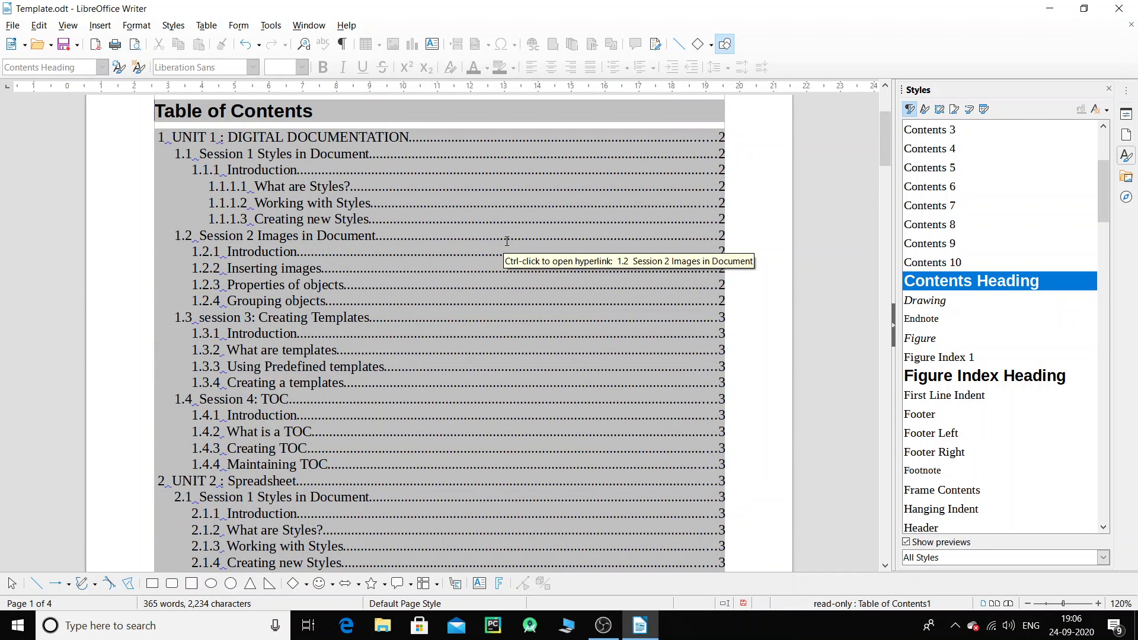
- Edit the table of contents' level 1 entry structure, inserting a hyperlink end (LE) before the entry text and a hyperlink start (LS) after it
{"action": "right_click", "coordinate": [470, 202]}
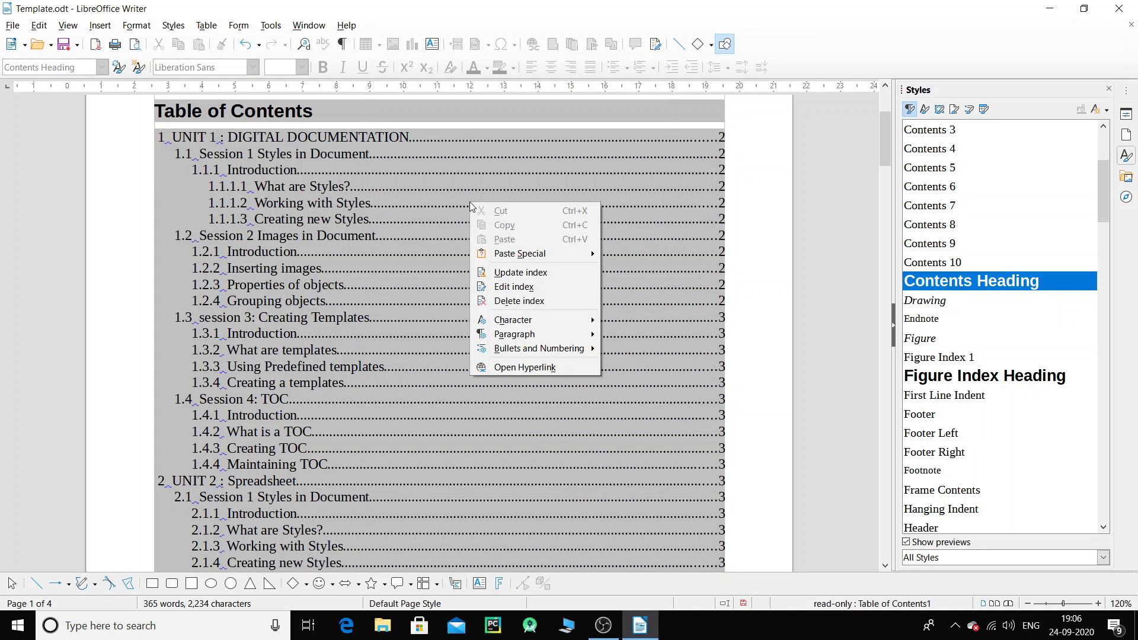
{"action": "left_click", "coordinate": [527, 287]}
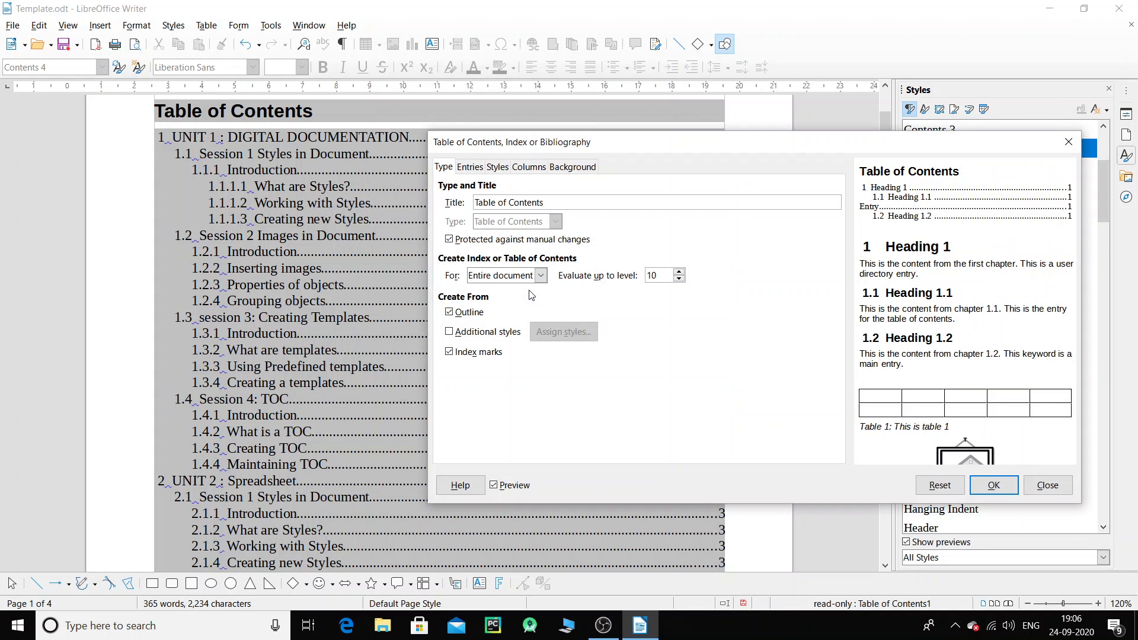
{"action": "left_click", "coordinate": [481, 168]}
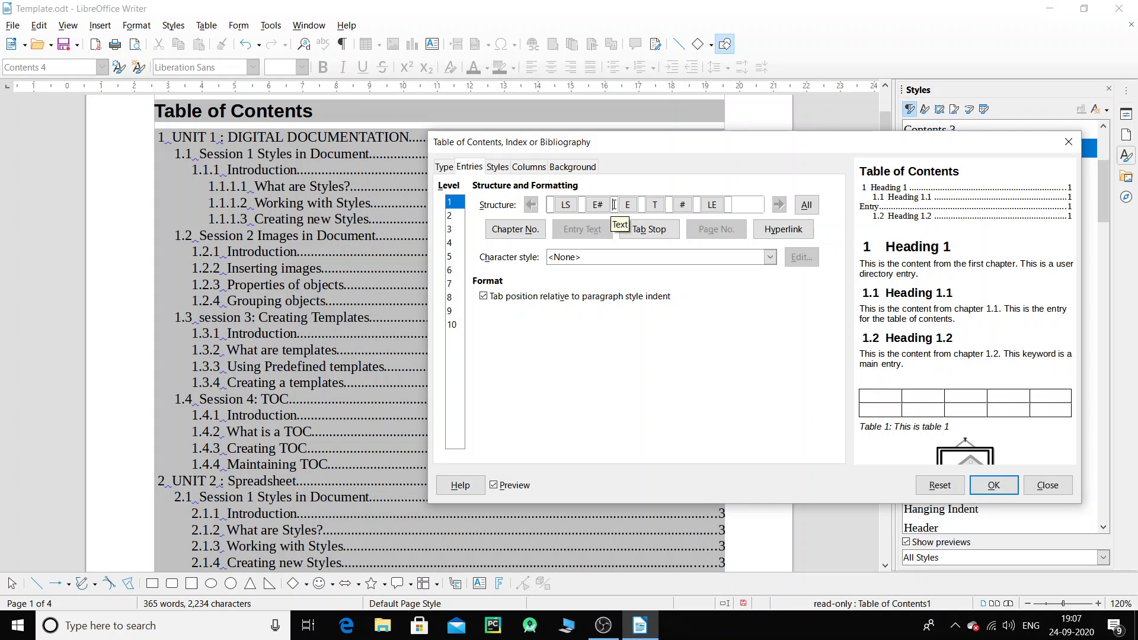
{"action": "left_click", "coordinate": [783, 235]}
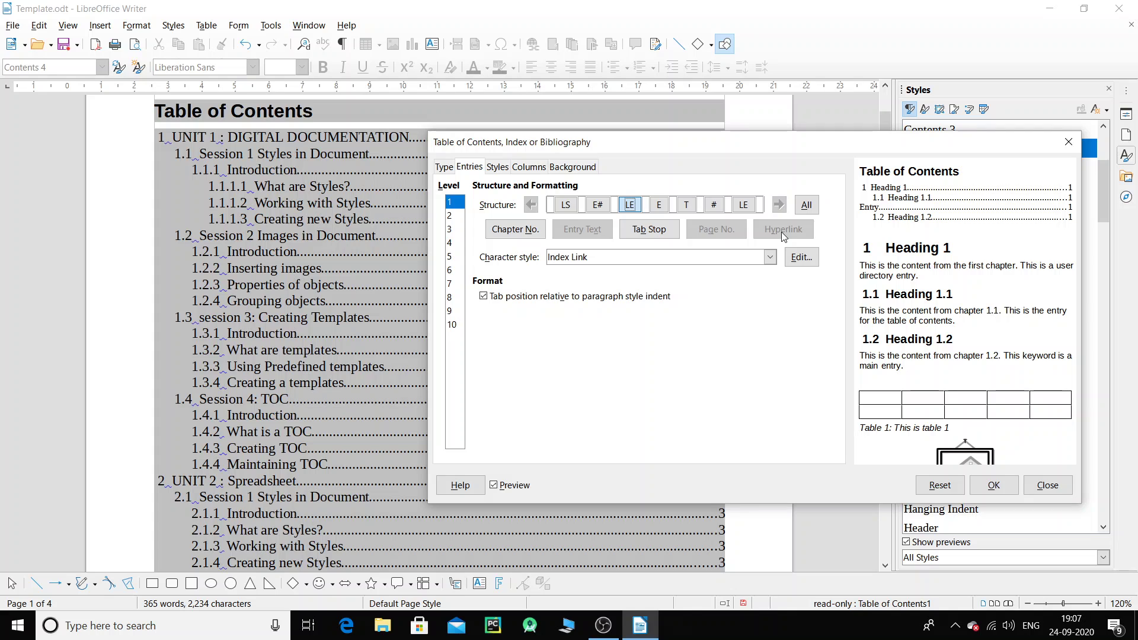
{"action": "left_click", "coordinate": [674, 205]}
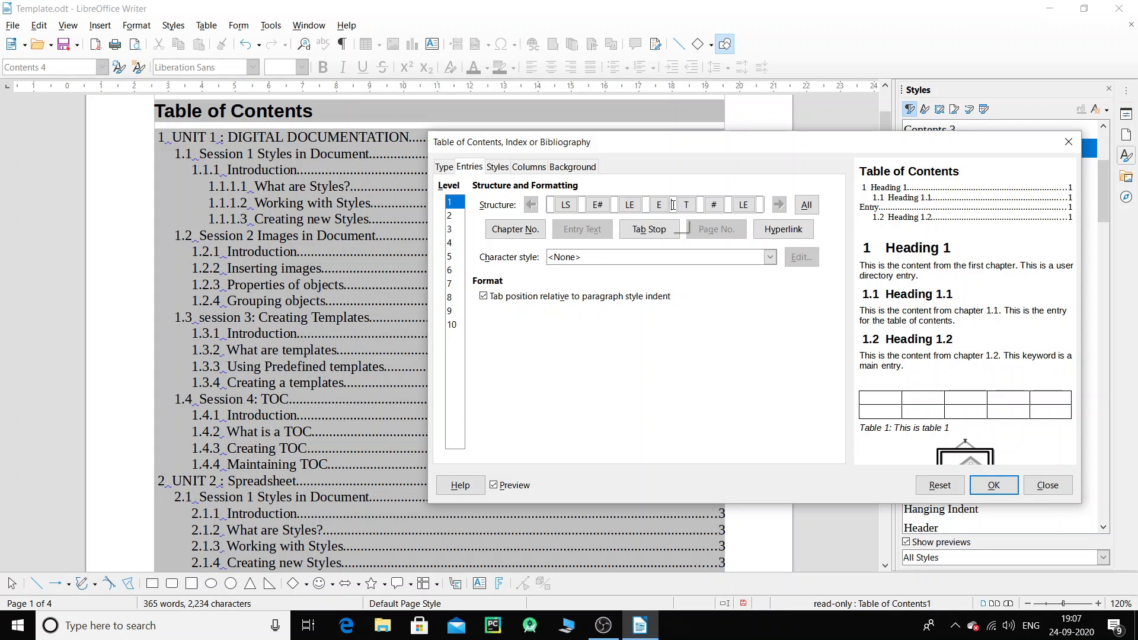
{"action": "left_click", "coordinate": [783, 230]}
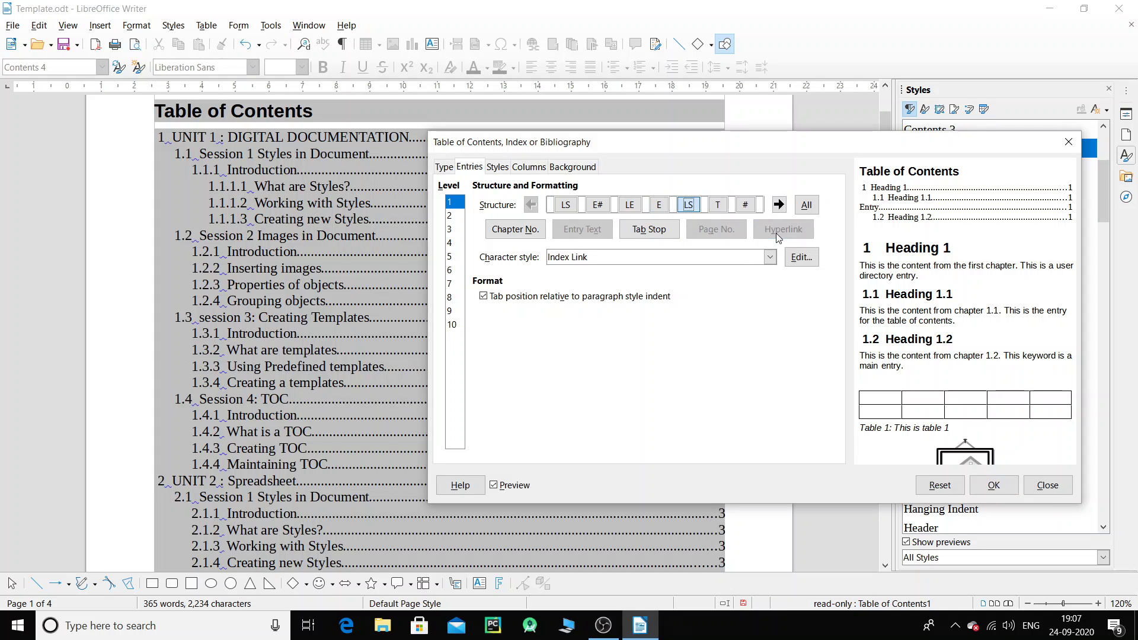
{"action": "left_click", "coordinate": [989, 485]}
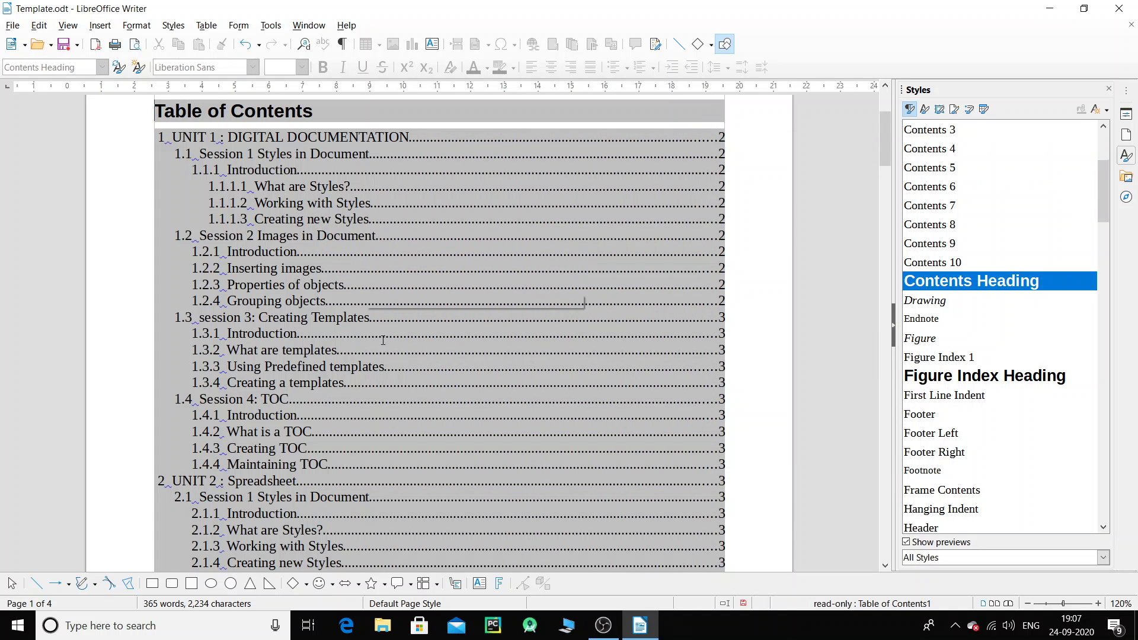
- Follow the 1.3.2 What are templates entry's hyperlink to its heading and return to the table of contents
{"action": "scroll", "coordinate": [298, 252], "scroll_direction": "up", "scroll_amount": 1}
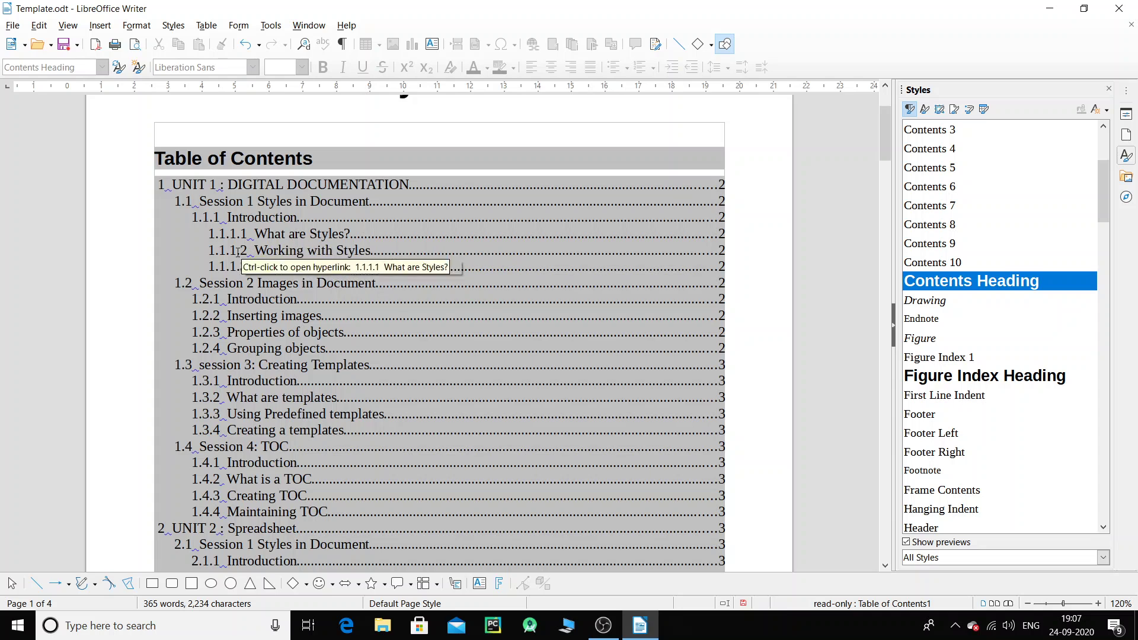
{"action": "scroll", "coordinate": [358, 305], "scroll_direction": "down", "scroll_amount": 3}
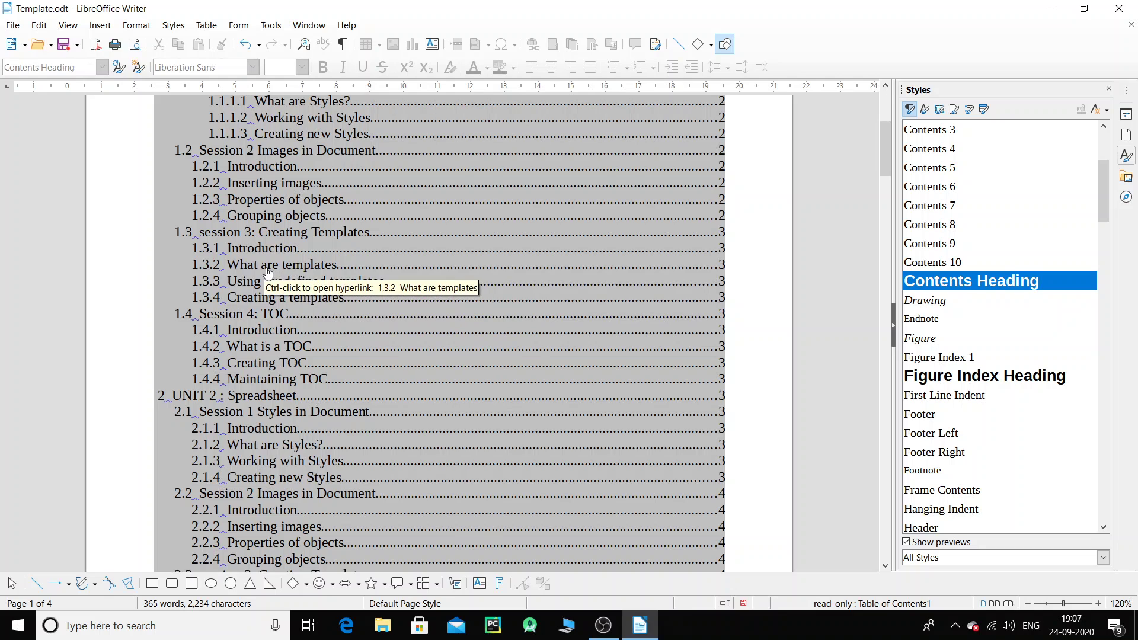
{"action": "left_click", "coordinate": [310, 271], "text": "ctrl"}
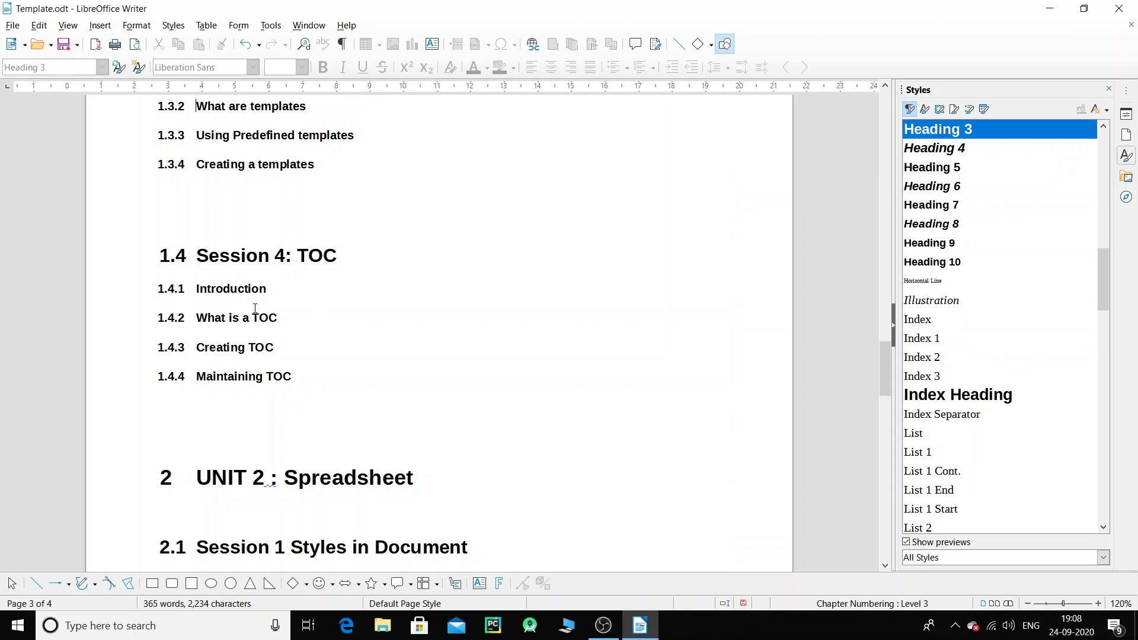
{"action": "scroll", "coordinate": [279, 397], "scroll_direction": "up", "scroll_amount": 3}
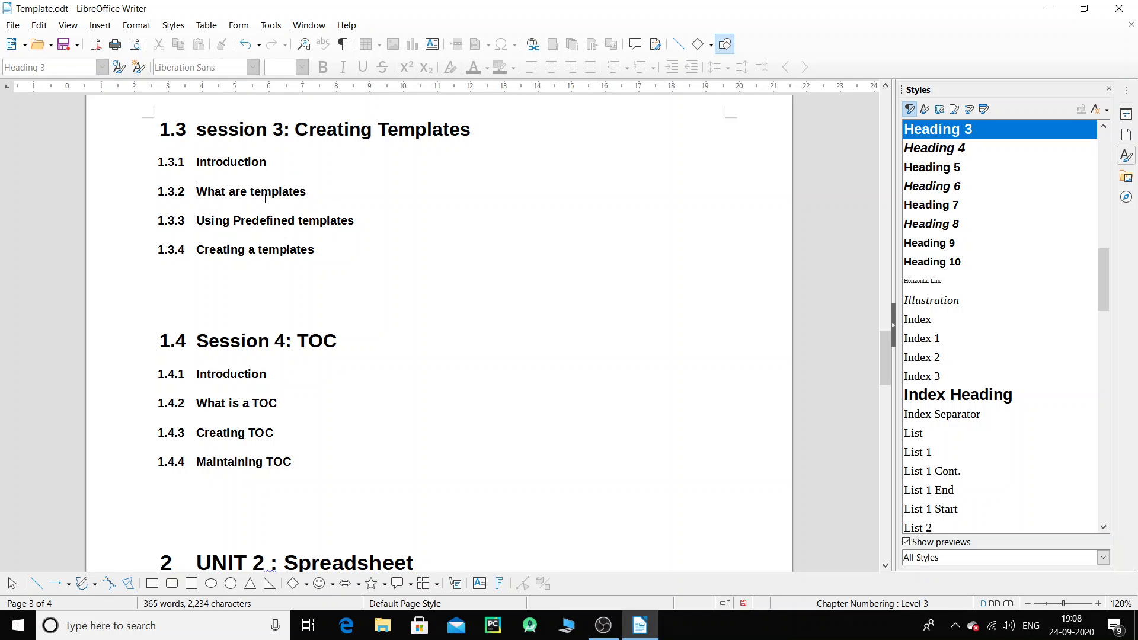
{"action": "scroll", "coordinate": [285, 188], "scroll_direction": "up", "scroll_amount": 14}
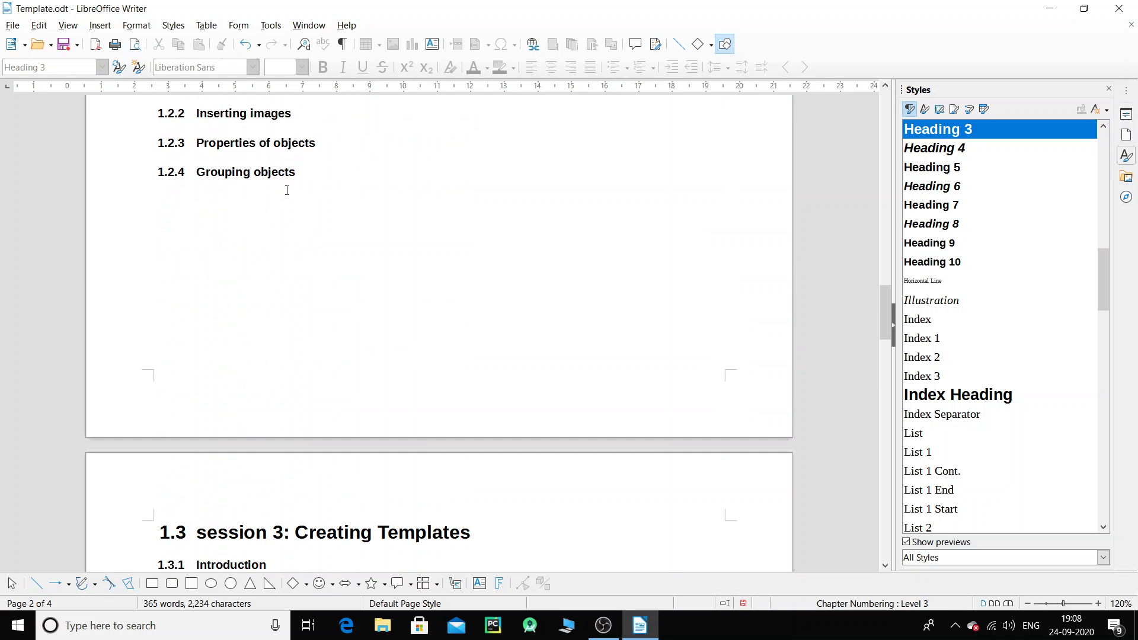
{"action": "scroll", "coordinate": [286, 190], "scroll_direction": "up", "scroll_amount": 20}
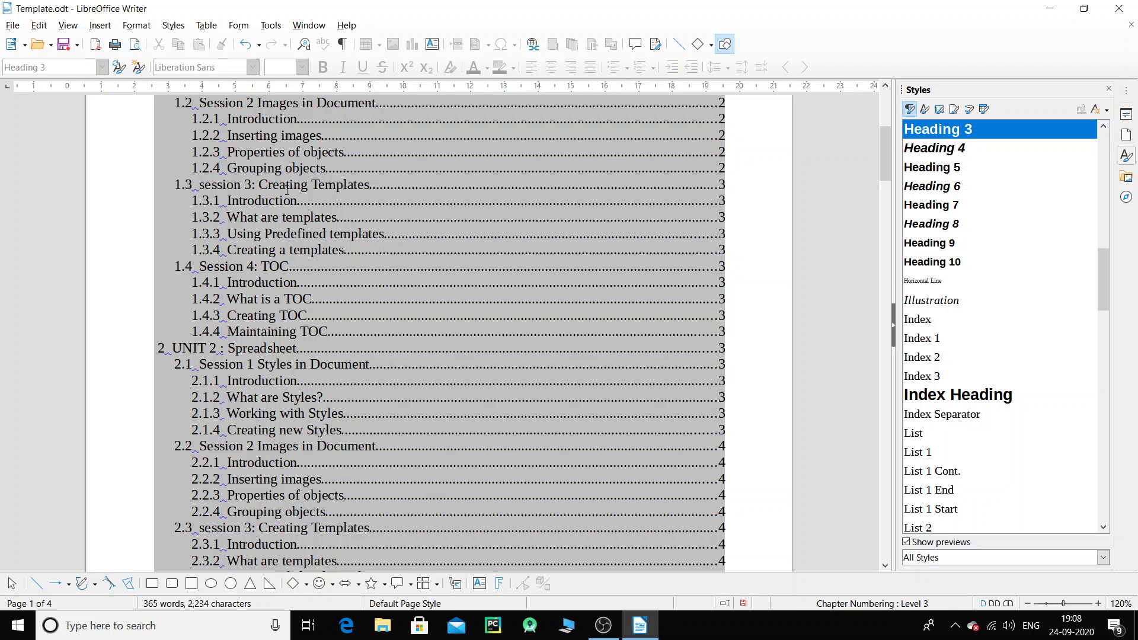
- Follow the 2.2.3 Properties of objects entry's hyperlink from the table of contents to its heading
{"action": "scroll", "coordinate": [355, 415], "scroll_direction": "down", "scroll_amount": 4}
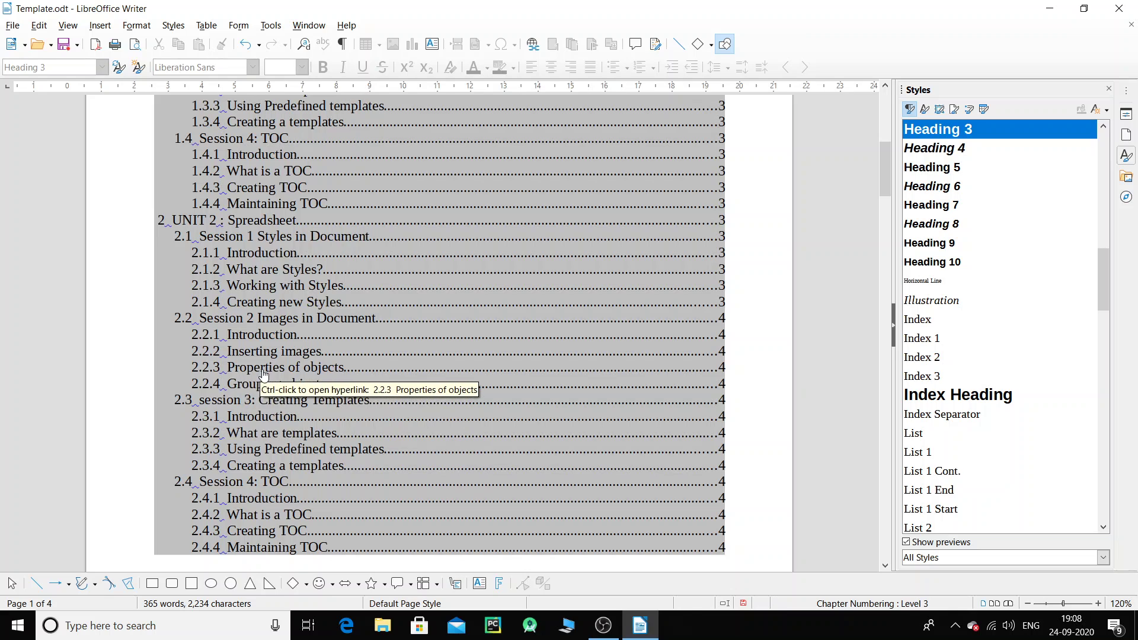
{"action": "left_click", "coordinate": [313, 369], "text": "ctrl"}
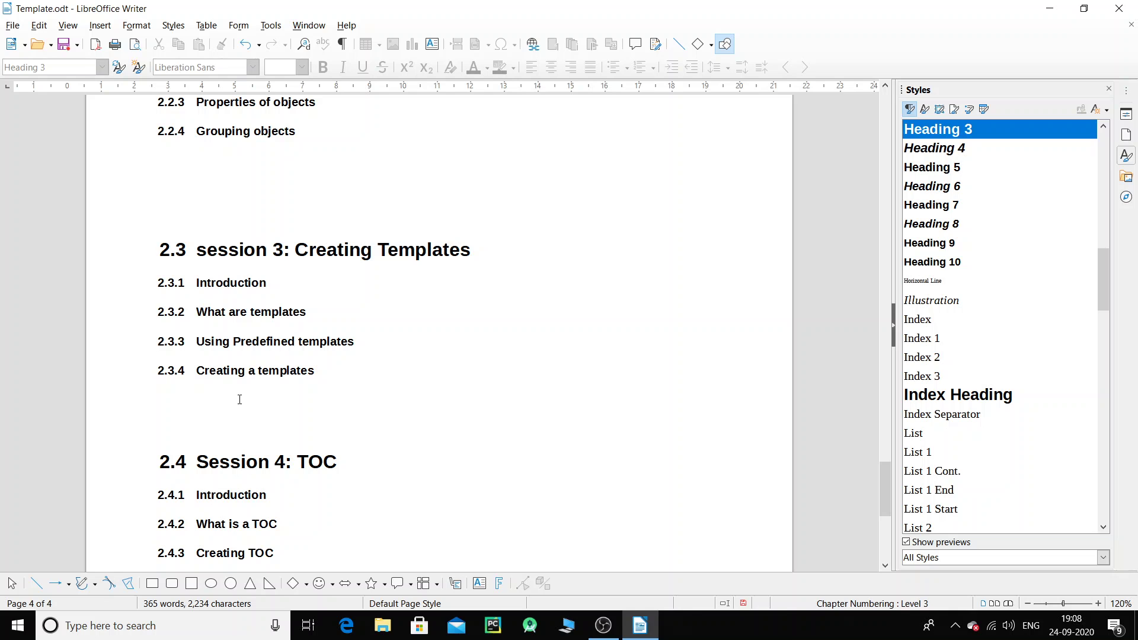
{"action": "scroll", "coordinate": [531, 392], "scroll_direction": "up", "scroll_amount": 10}
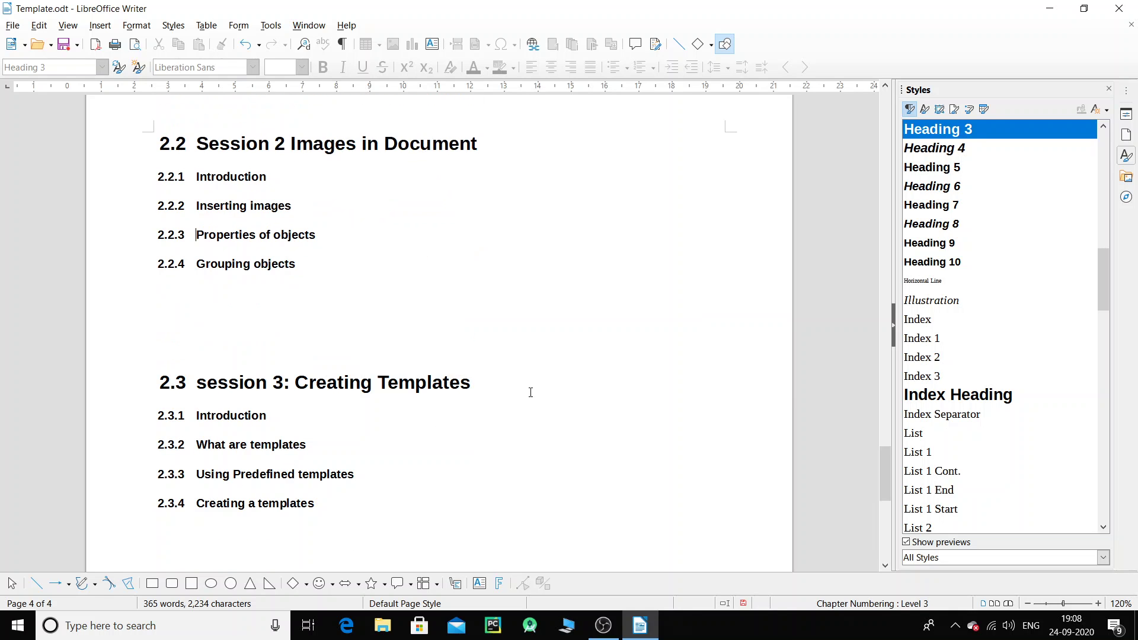
{"action": "left_click", "coordinate": [604, 625]}
{"action": "left_click", "coordinate": [617, 626]}
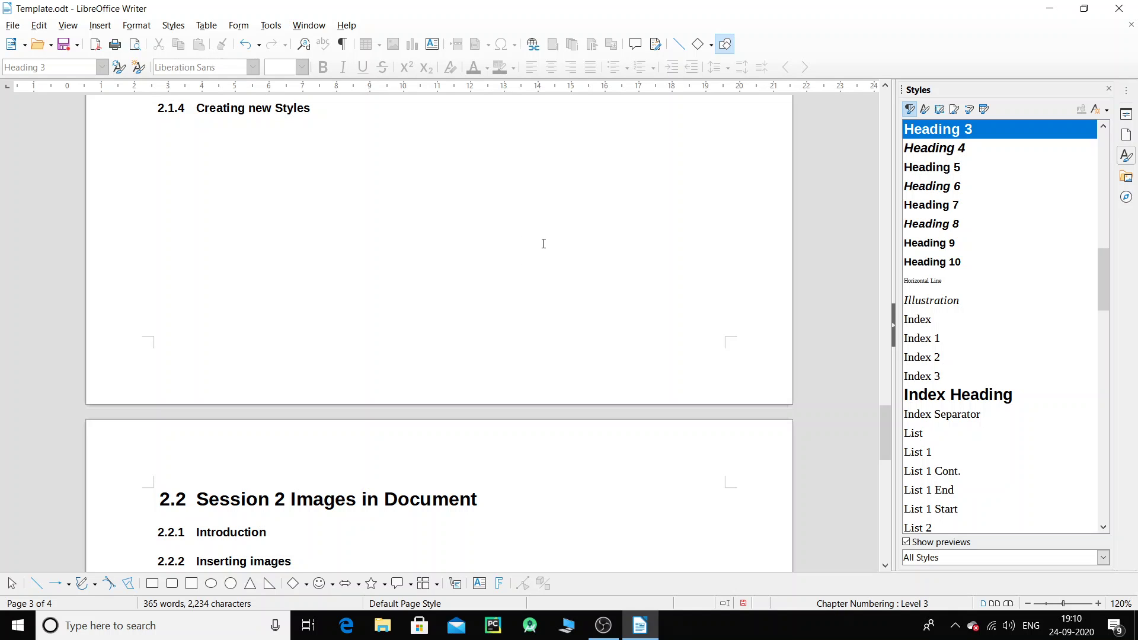
{"action": "scroll", "coordinate": [543, 244], "scroll_direction": "down", "scroll_amount": 15}
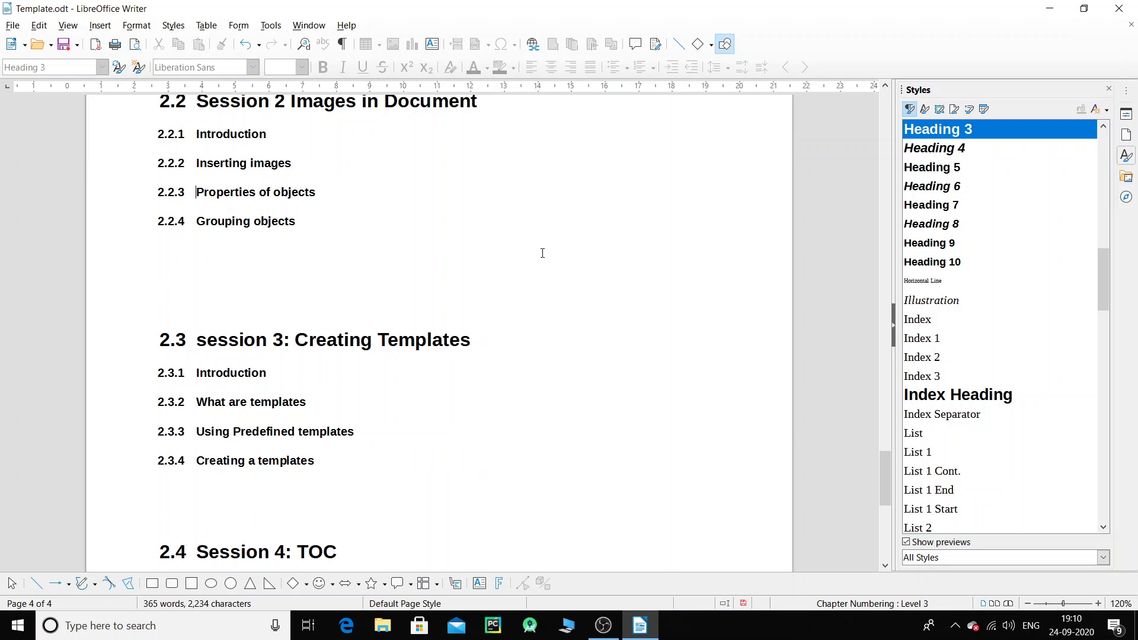
{"action": "scroll", "coordinate": [541, 256], "scroll_direction": "down", "scroll_amount": 5}
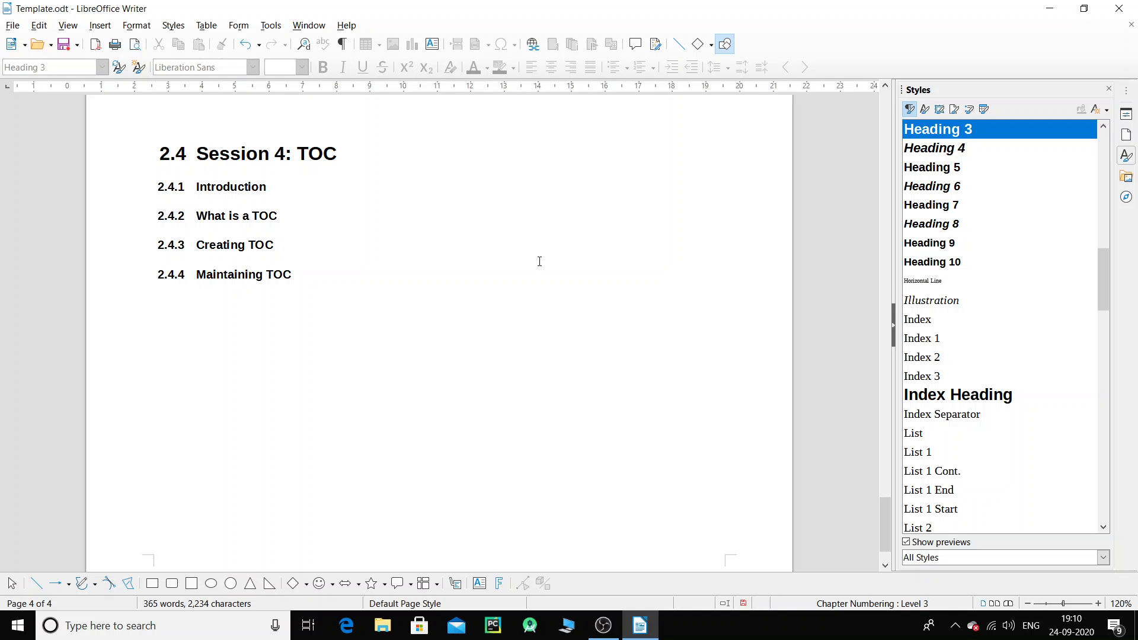
{"action": "left_click", "coordinate": [603, 625]}
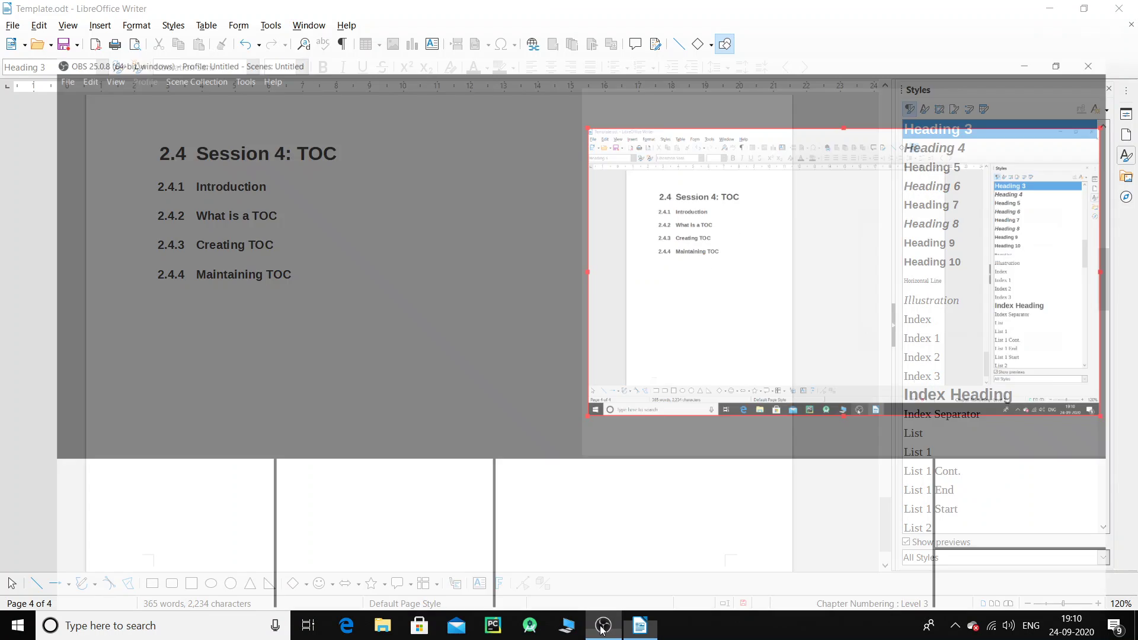